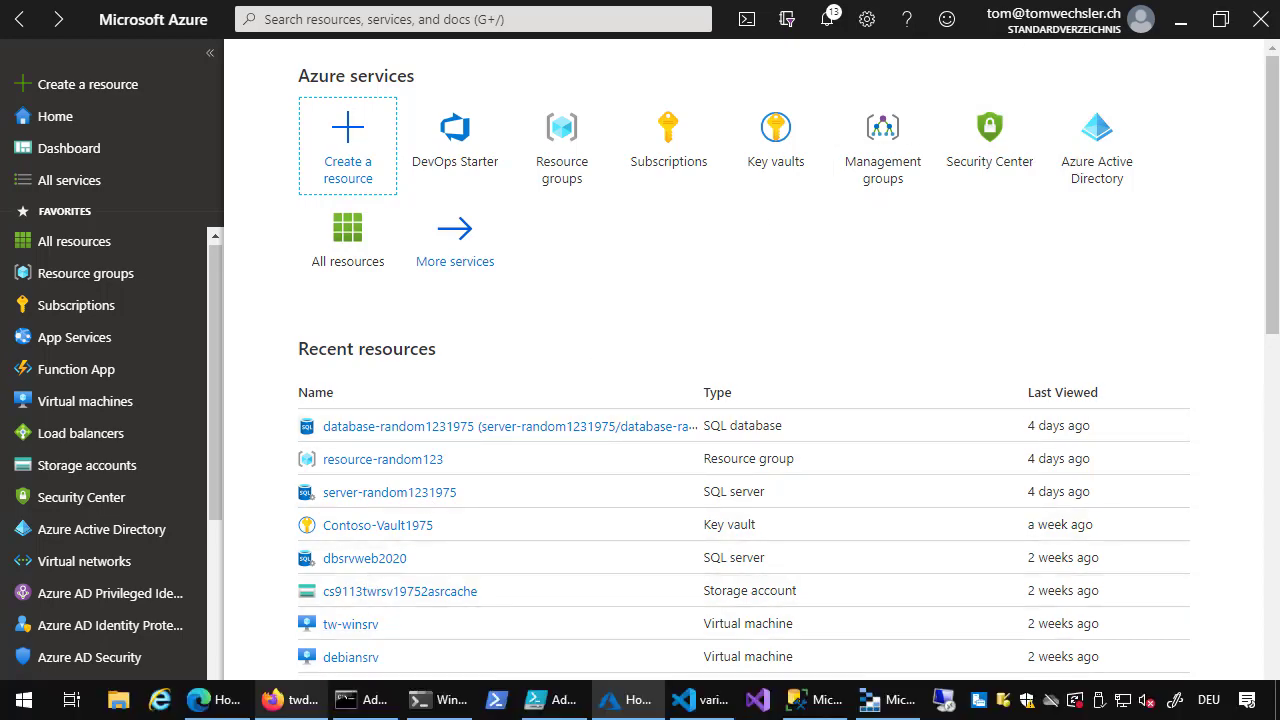
# Step: Back in the administrator's portal window, search 'key' and open the Key vaults list
pyautogui.click(218, 700)
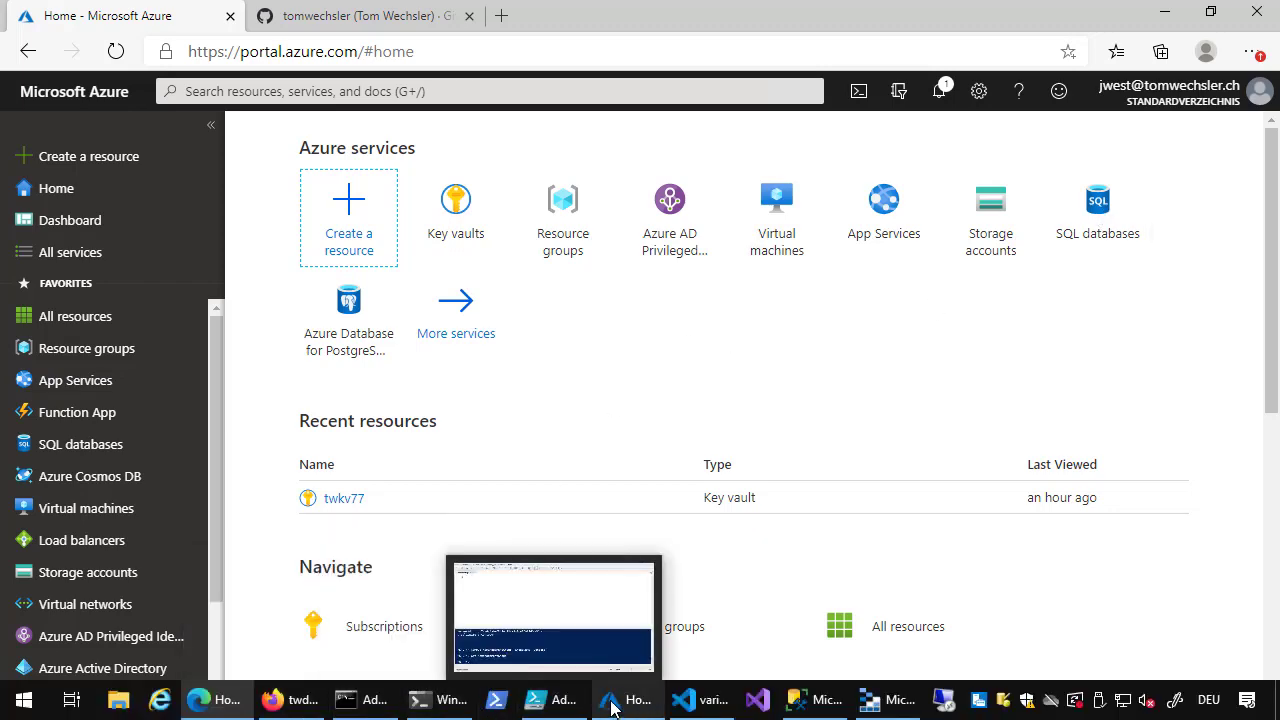
pyautogui.click(612, 708)
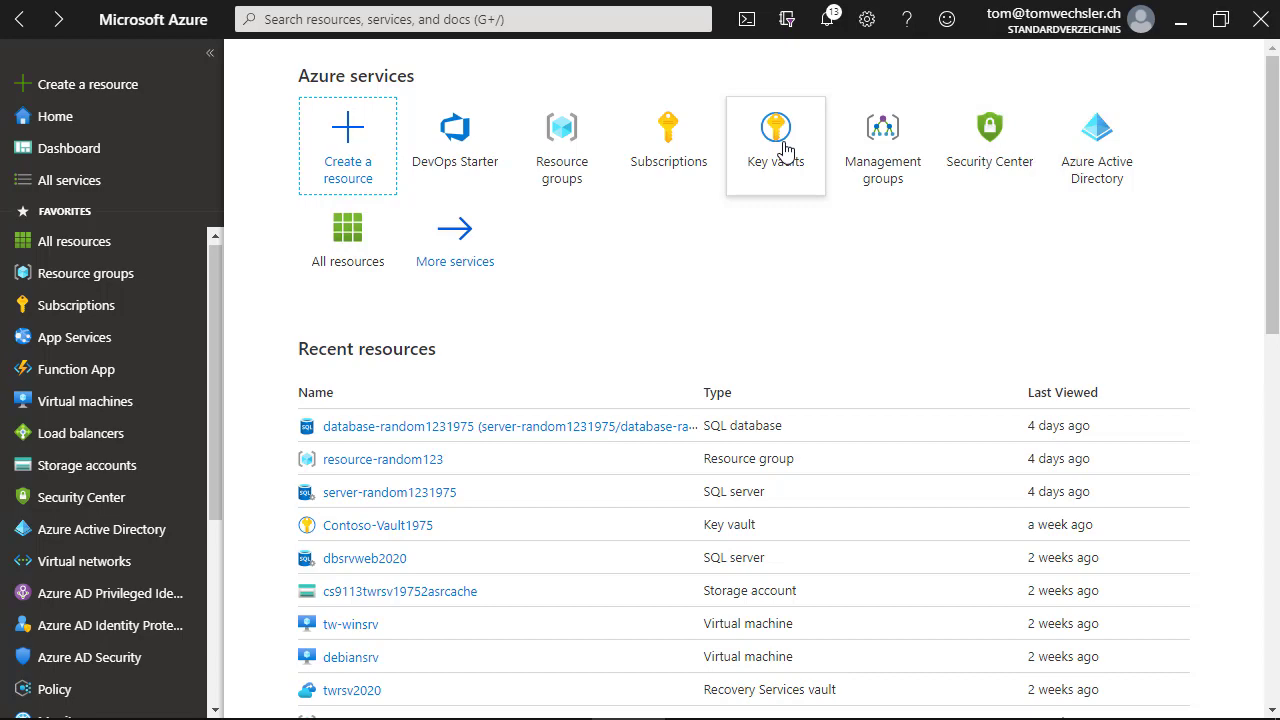
pyautogui.click(452, 12)
pyautogui.write('k')
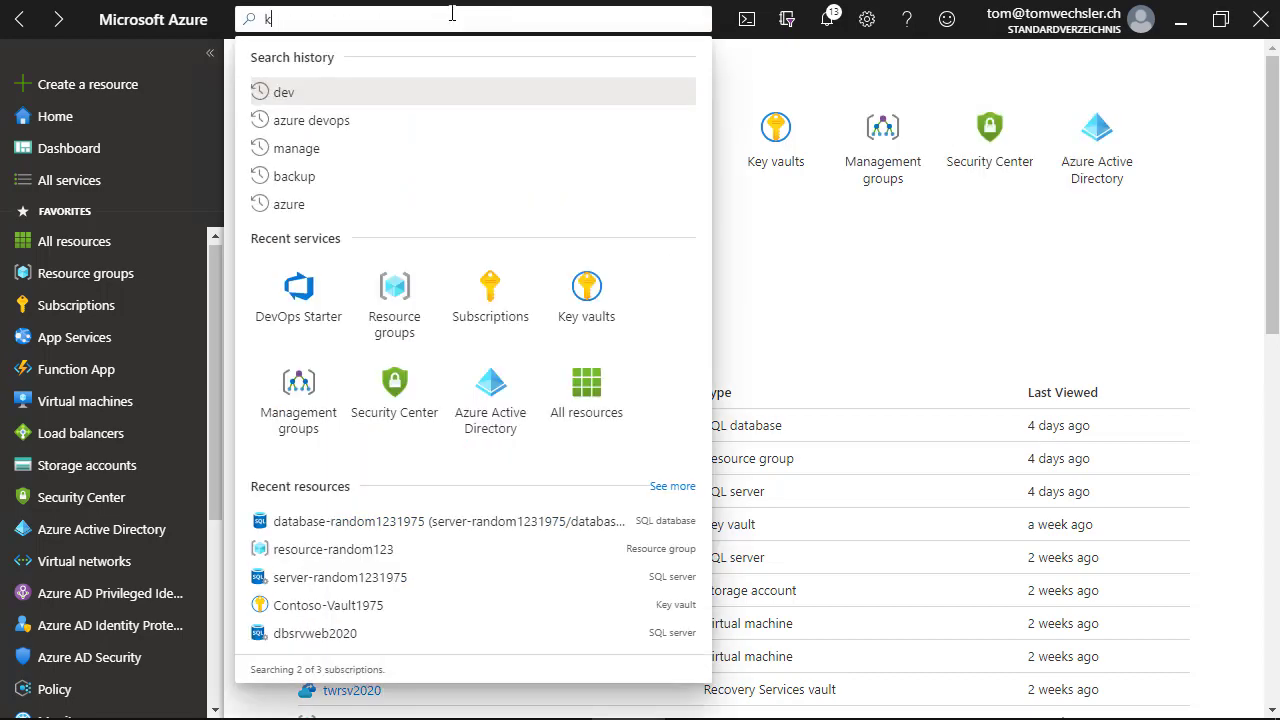
pyautogui.write('ey')
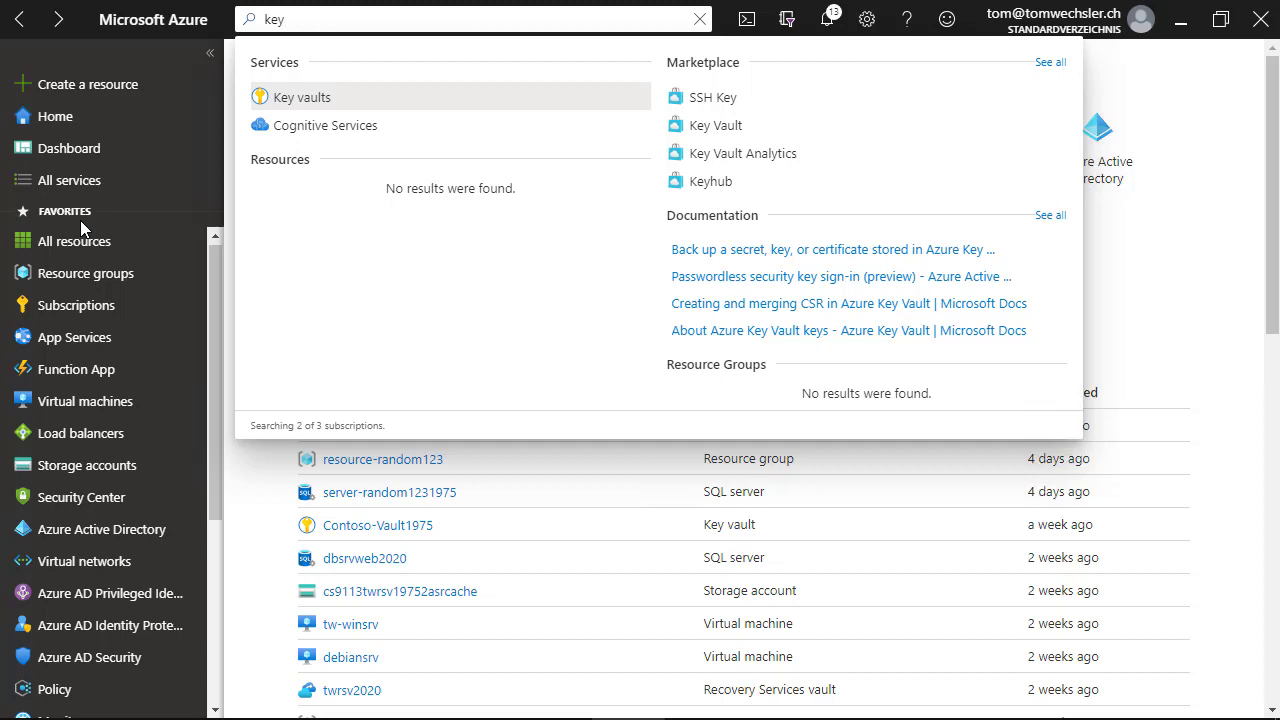
pyautogui.click(326, 99)
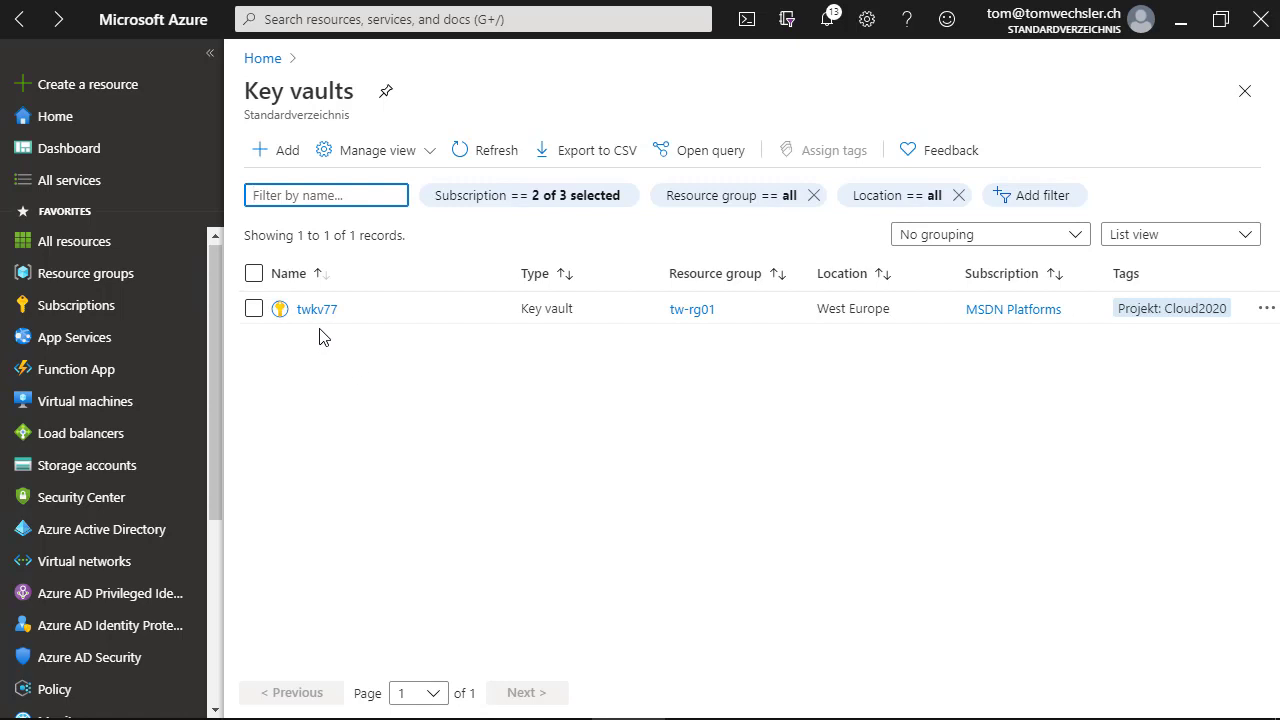
# Step: Start a new key vault and create resource group tw-rg-2020 for it
pyautogui.click(284, 152)
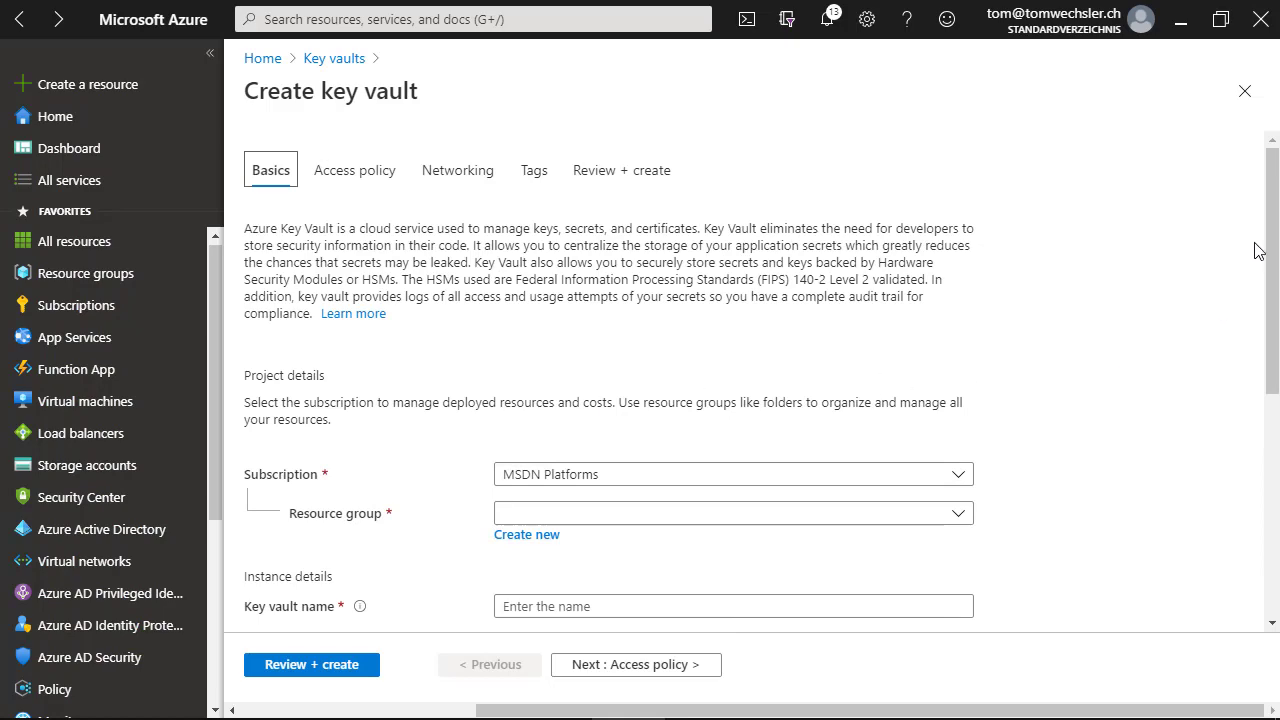
pyautogui.moveTo(1272, 224); pyautogui.dragTo(1273, 363)
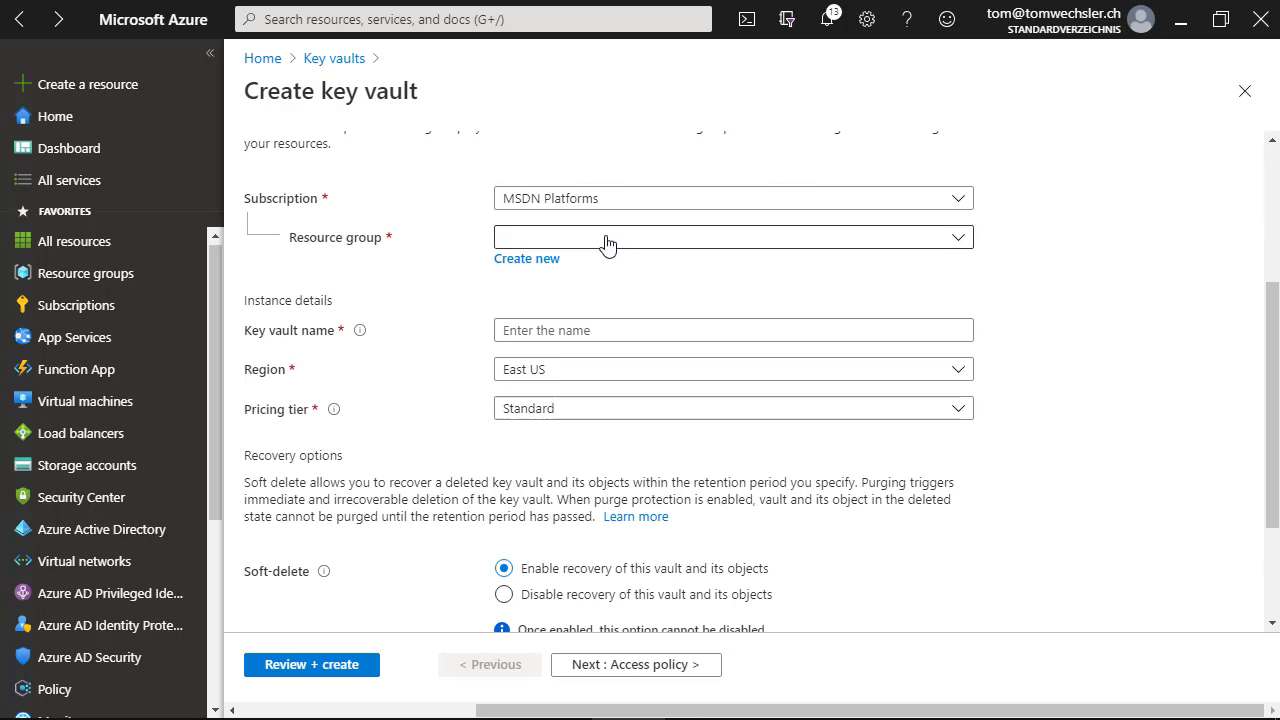
pyautogui.click(529, 261)
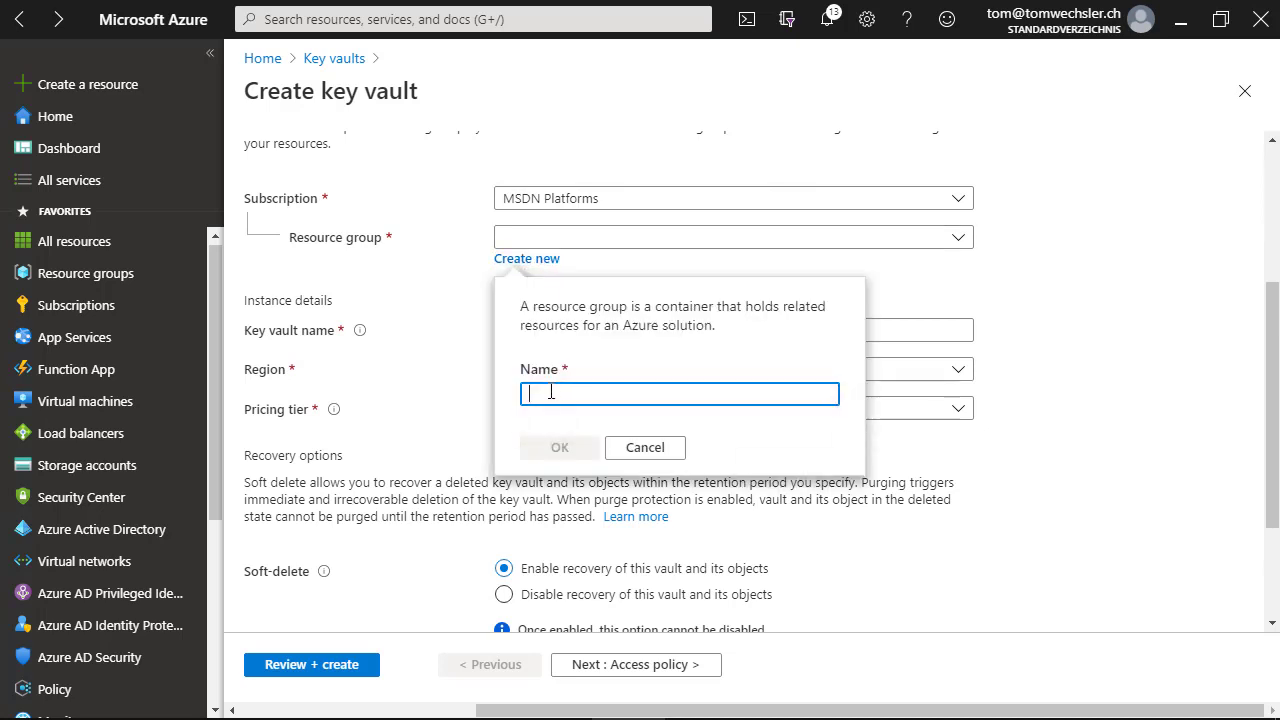
pyautogui.write('tw')
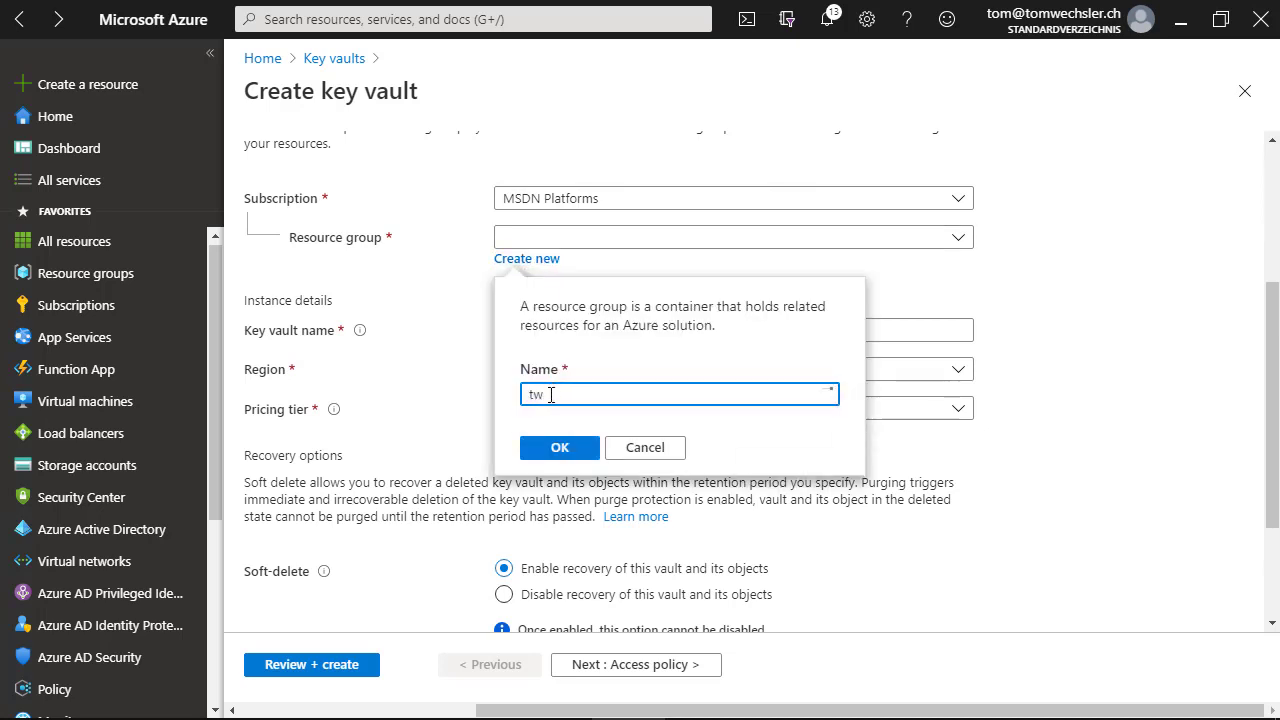
pyautogui.write('-rg-')
pyautogui.write('2020')
pyautogui.click(559, 447)
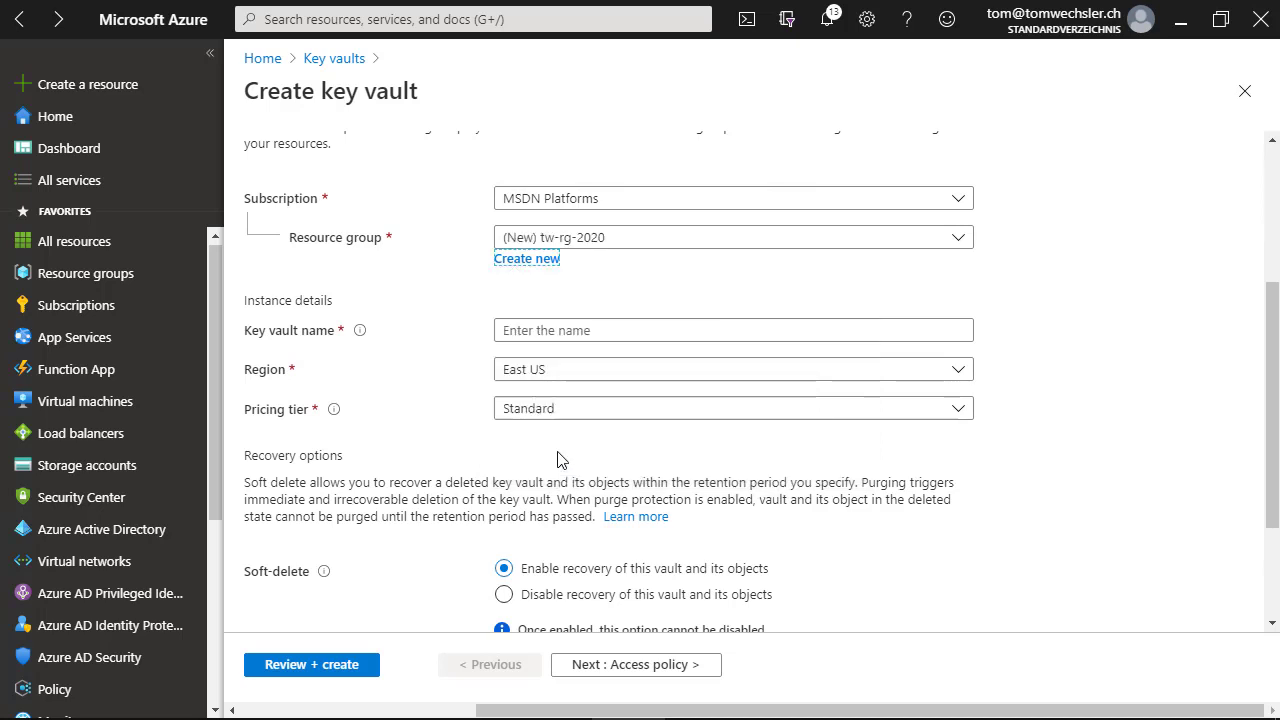
# Step: Name the vault twkv2020, set region West Europe, and view the pricing tiers
pyautogui.click(538, 333)
pyautogui.write('tw')
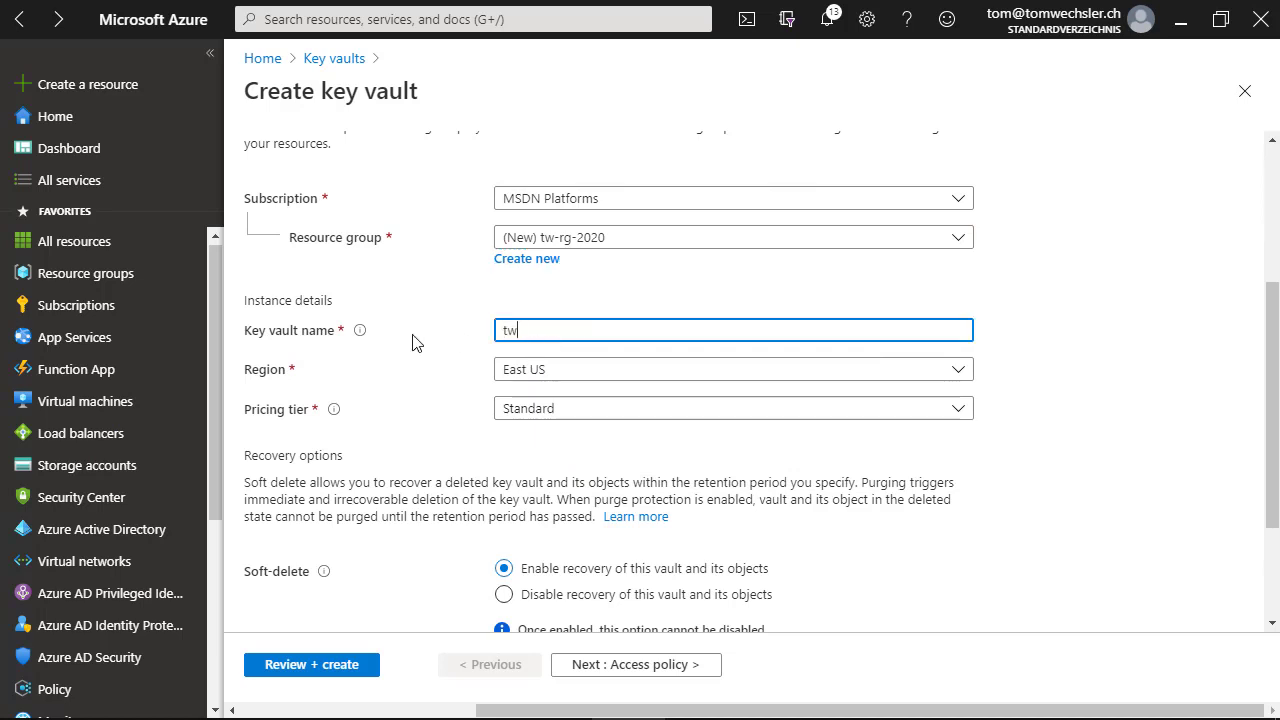
pyautogui.write('k')
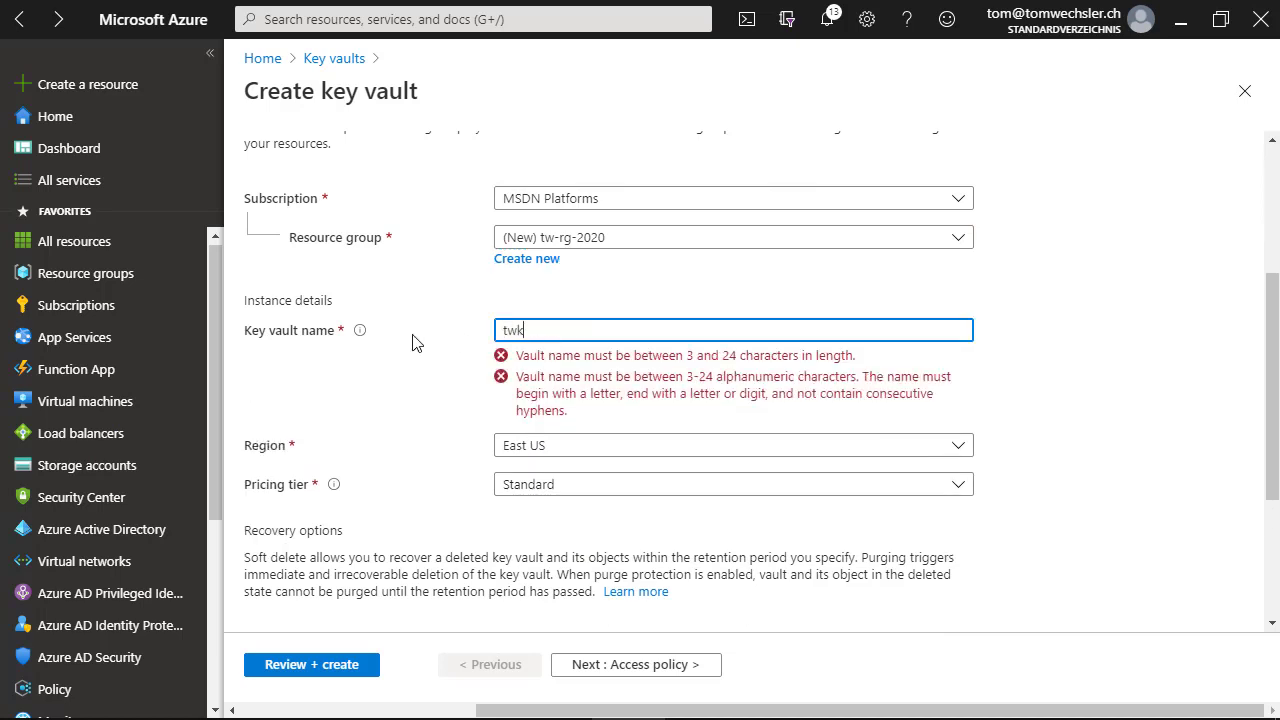
pyautogui.write('v')
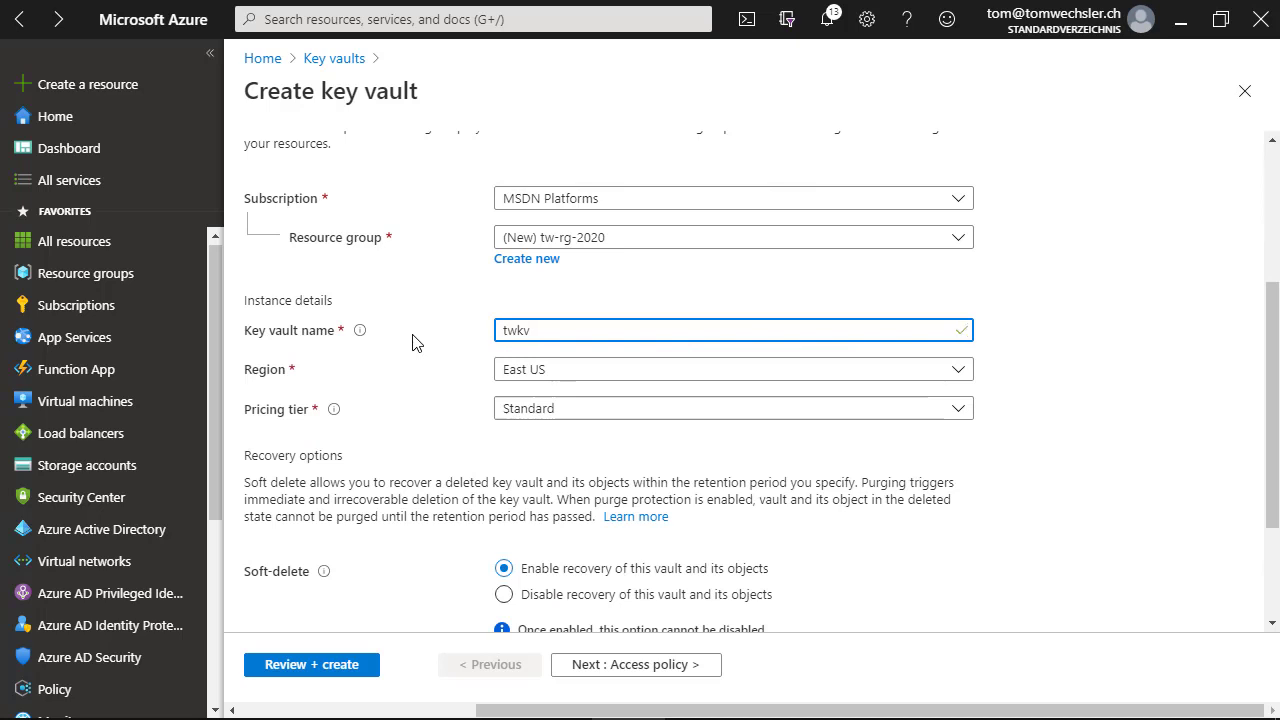
pyautogui.write('2020')
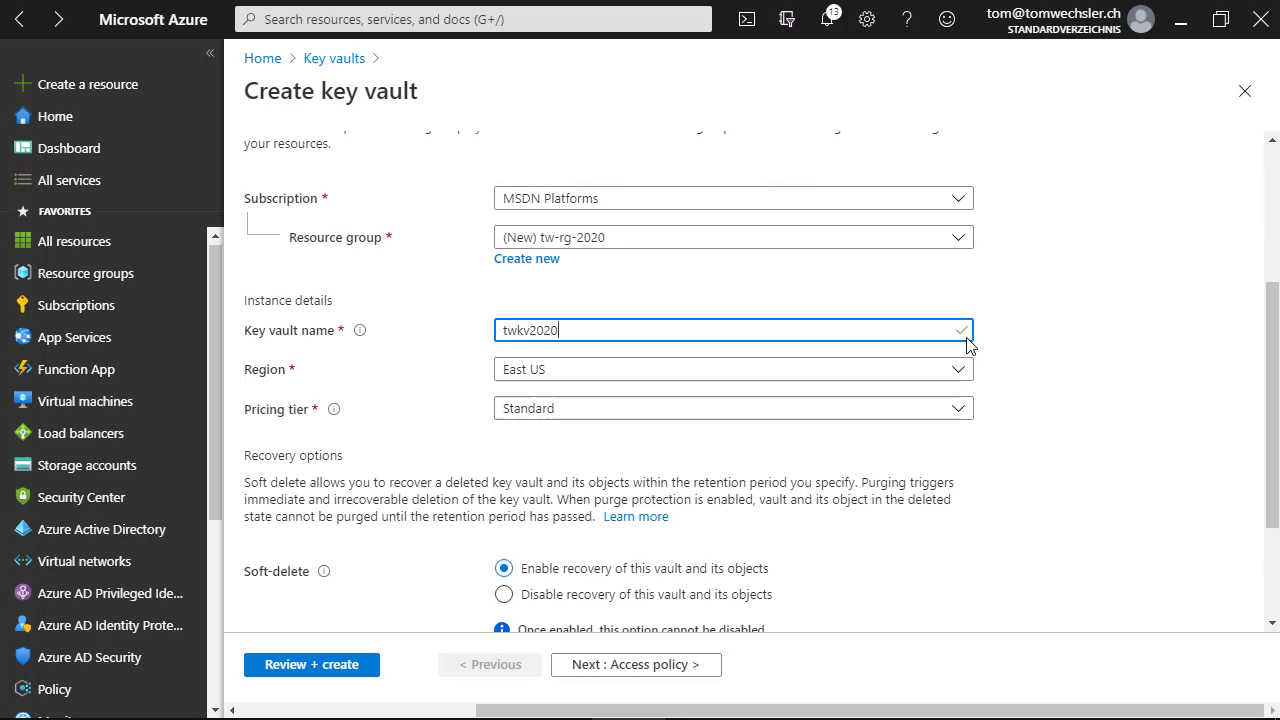
pyautogui.click(629, 371)
pyautogui.scroll(-3, 655, 494)
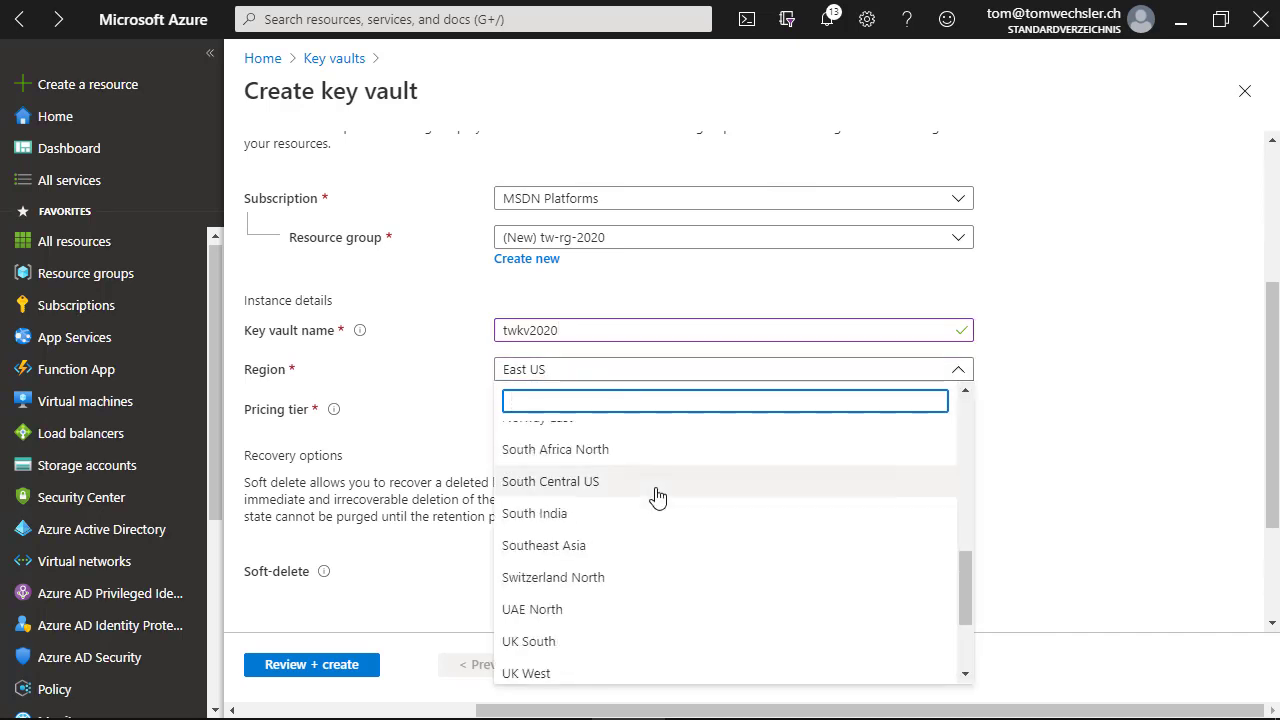
pyautogui.scroll(-1, 657, 497)
pyautogui.scroll(-1, 657, 497)
pyautogui.click(556, 571)
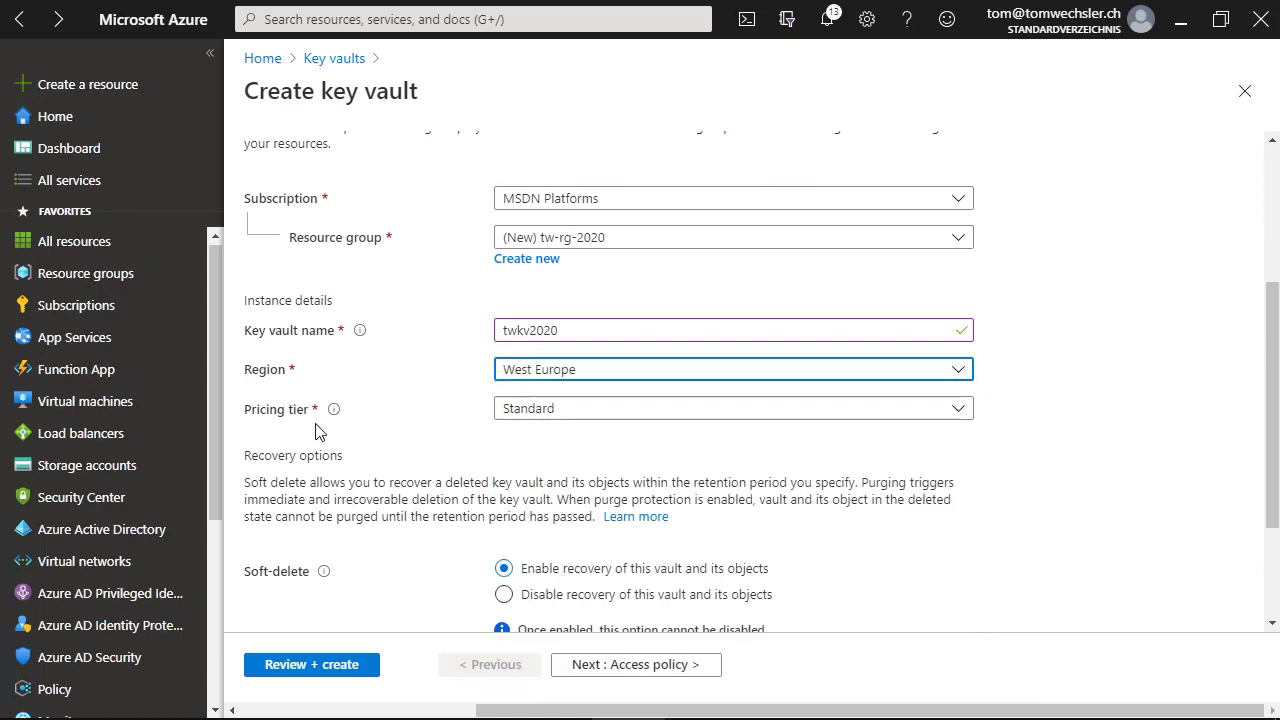
pyautogui.click(563, 414)
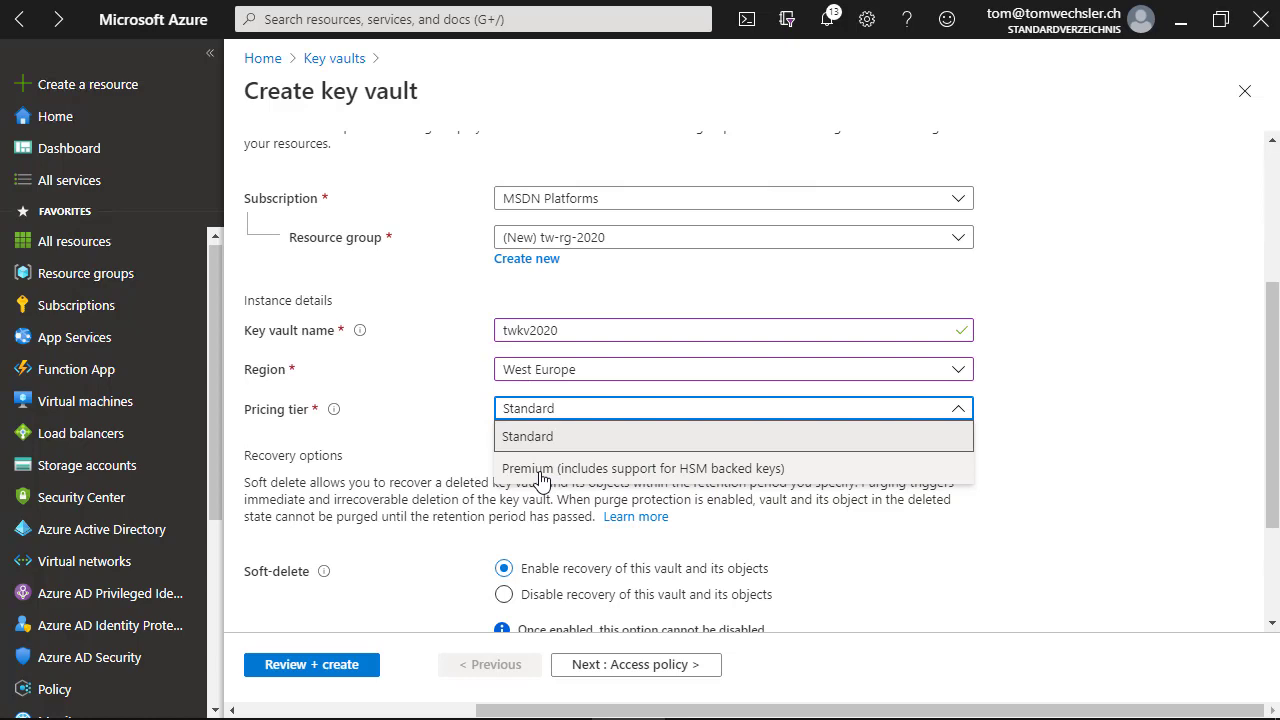
# Step: Keep the Standard tier and default recovery options, and advance to Access policy
pyautogui.click(455, 427)
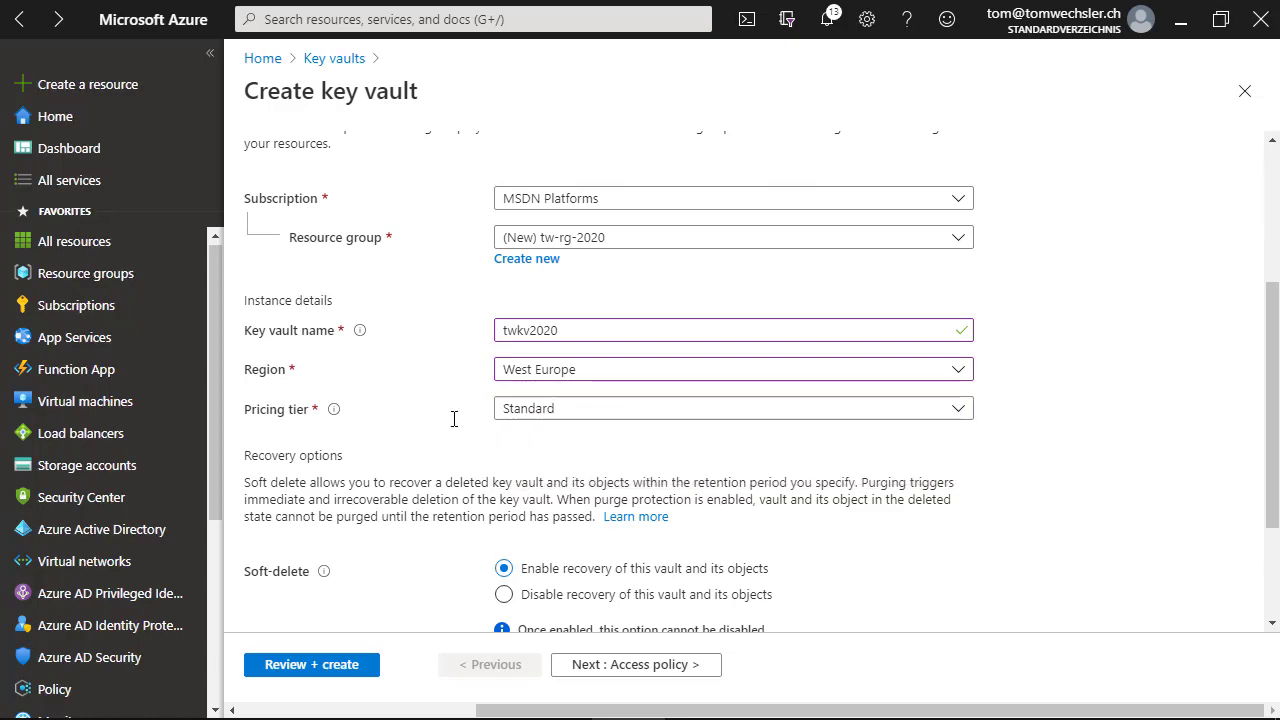
pyautogui.scroll(-3, 452, 427)
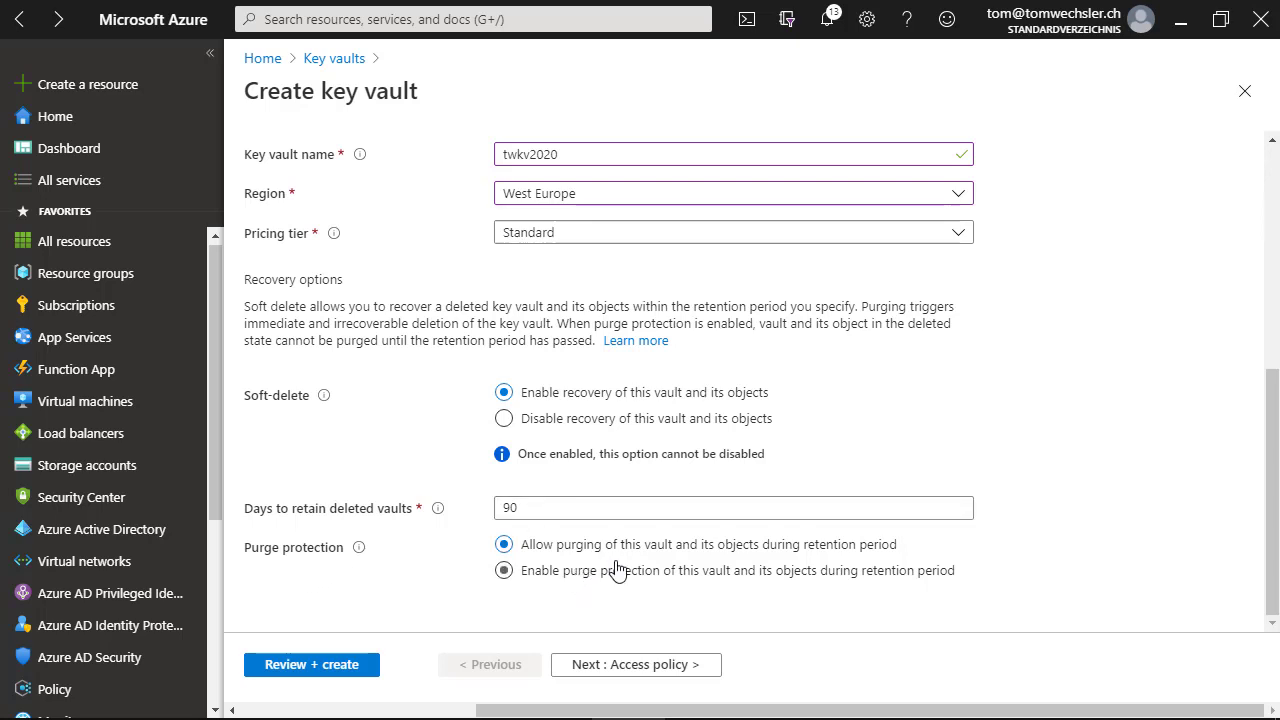
pyautogui.click(667, 670)
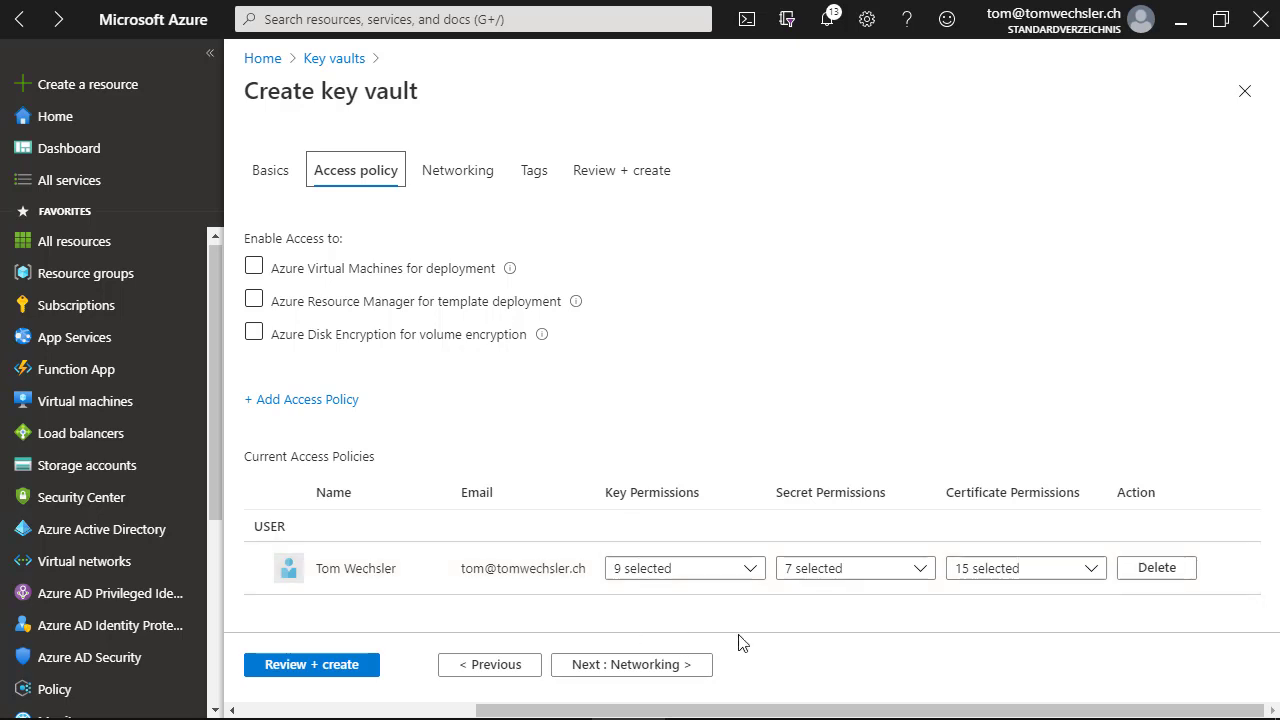
# Step: Review the owner's key, secret and certificate permissions without changes, then advance to Networking
pyautogui.click(691, 576)
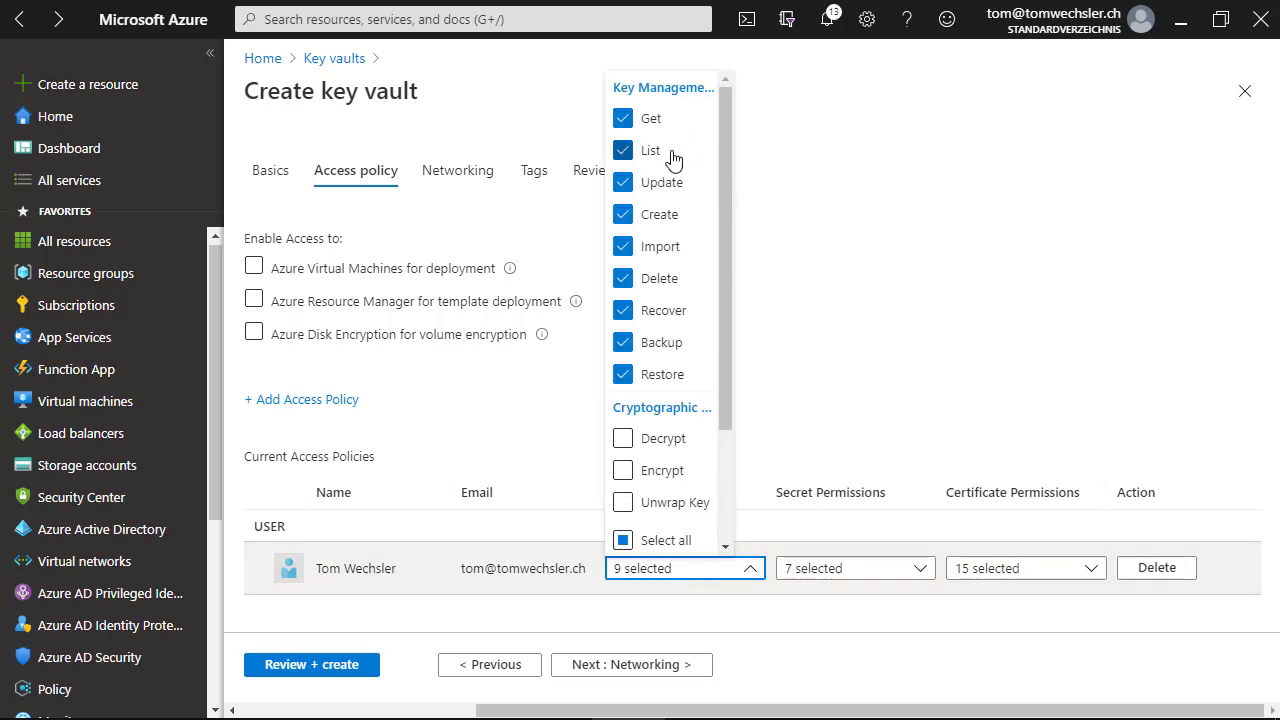
pyautogui.click(853, 418)
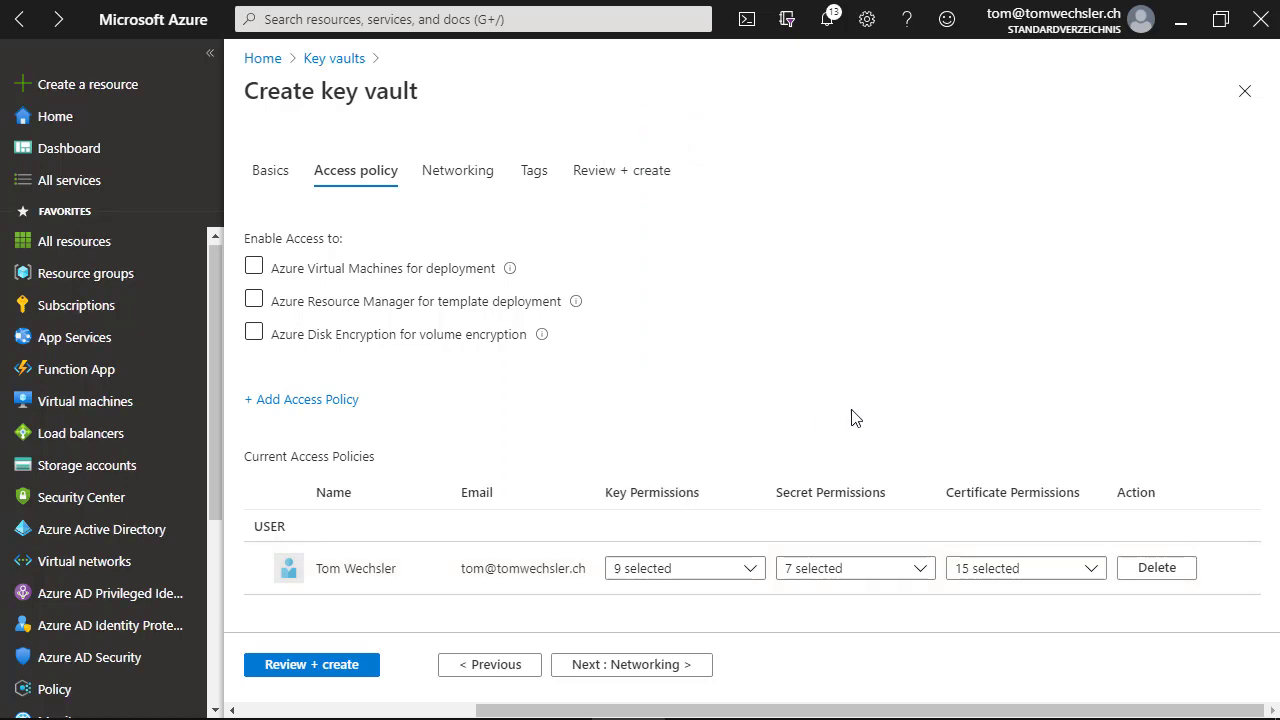
pyautogui.click(858, 574)
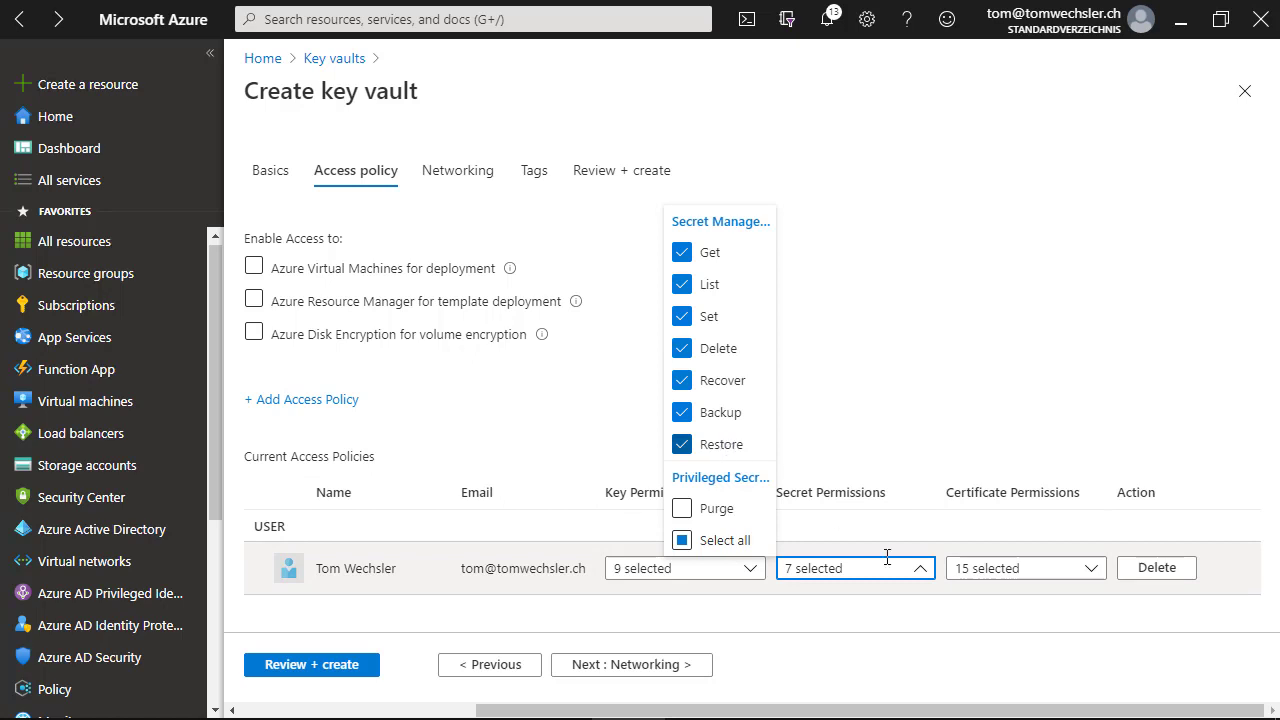
pyautogui.click(1008, 574)
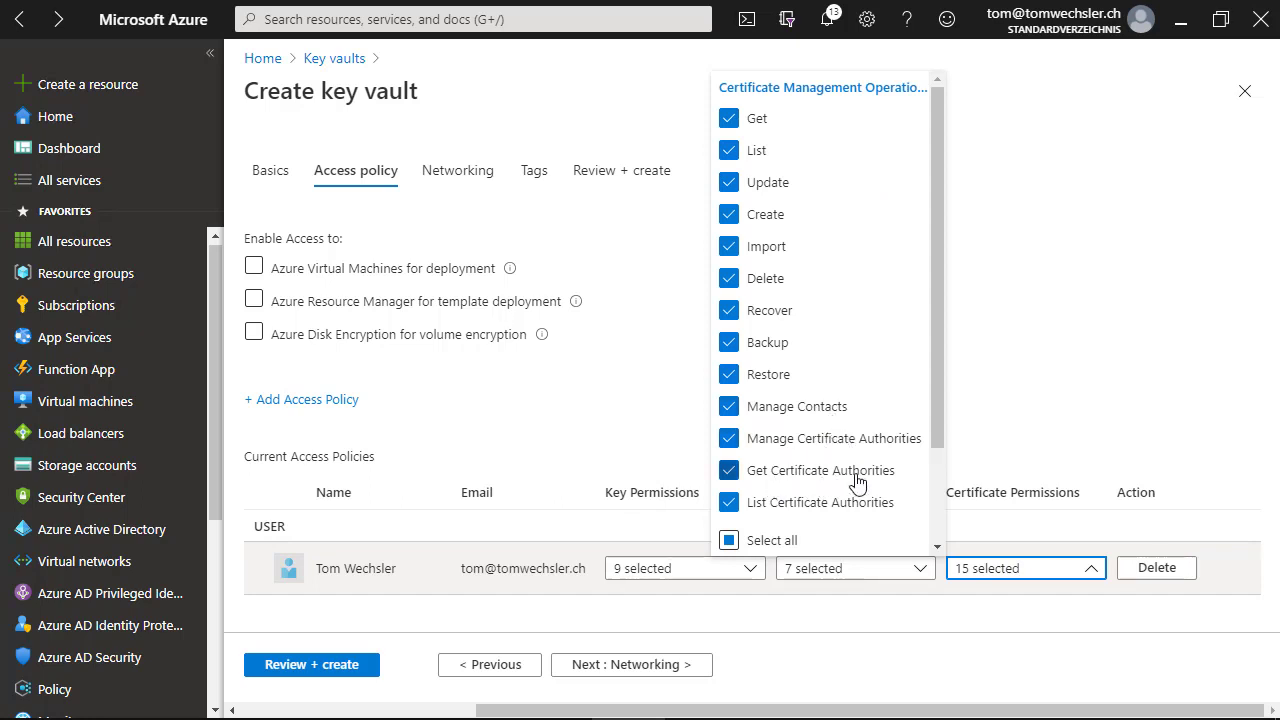
pyautogui.click(1008, 380)
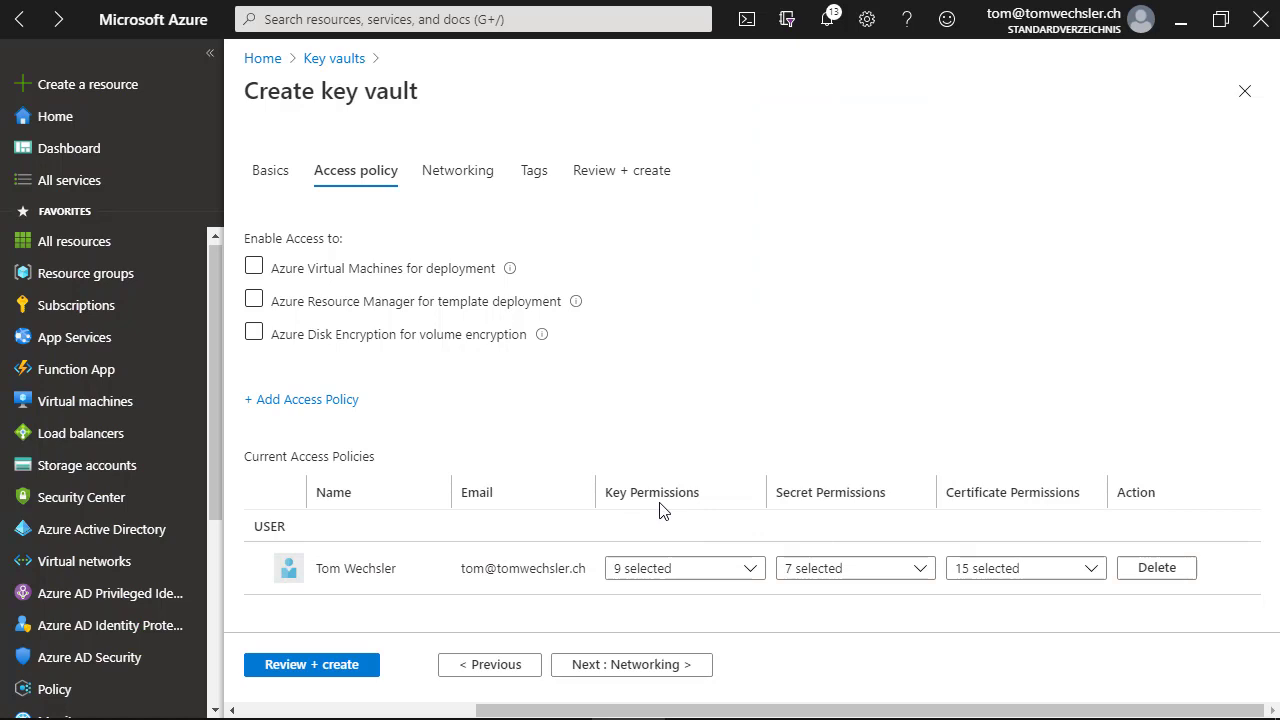
pyautogui.click(667, 670)
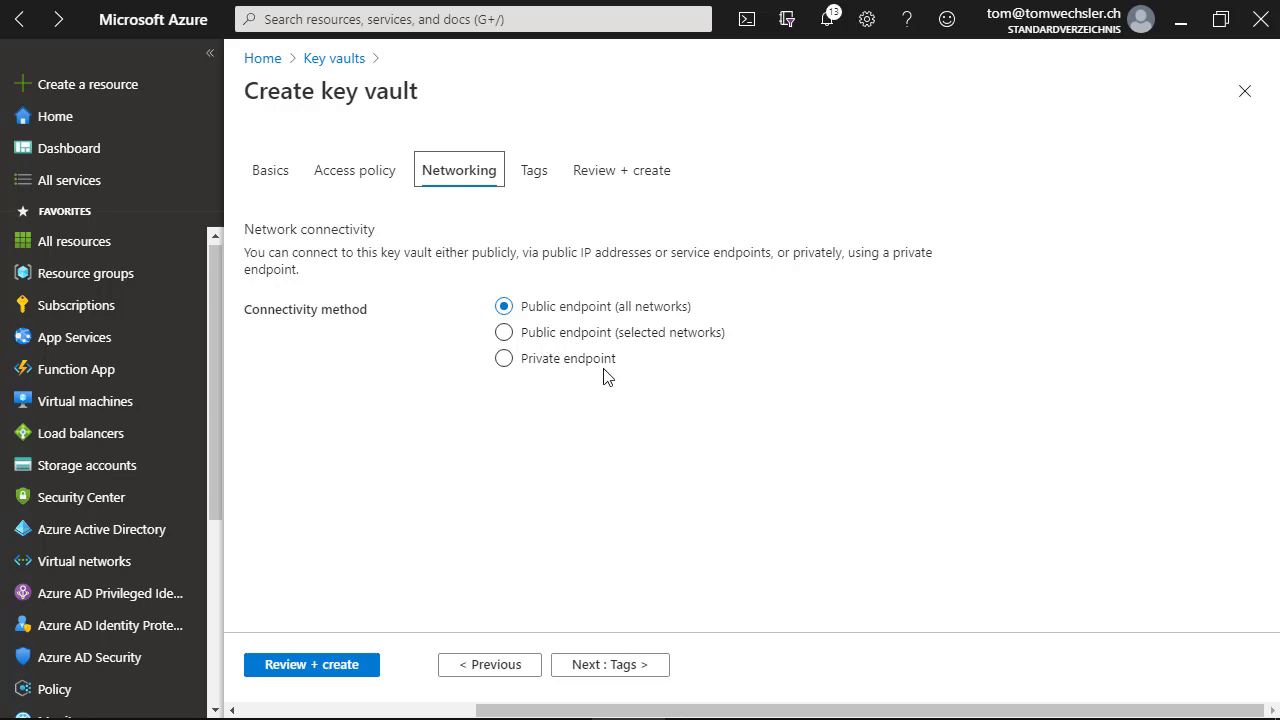
# Step: Tag the vault Projekt = Cloud2020 and advance to Review + create
pyautogui.click(623, 674)
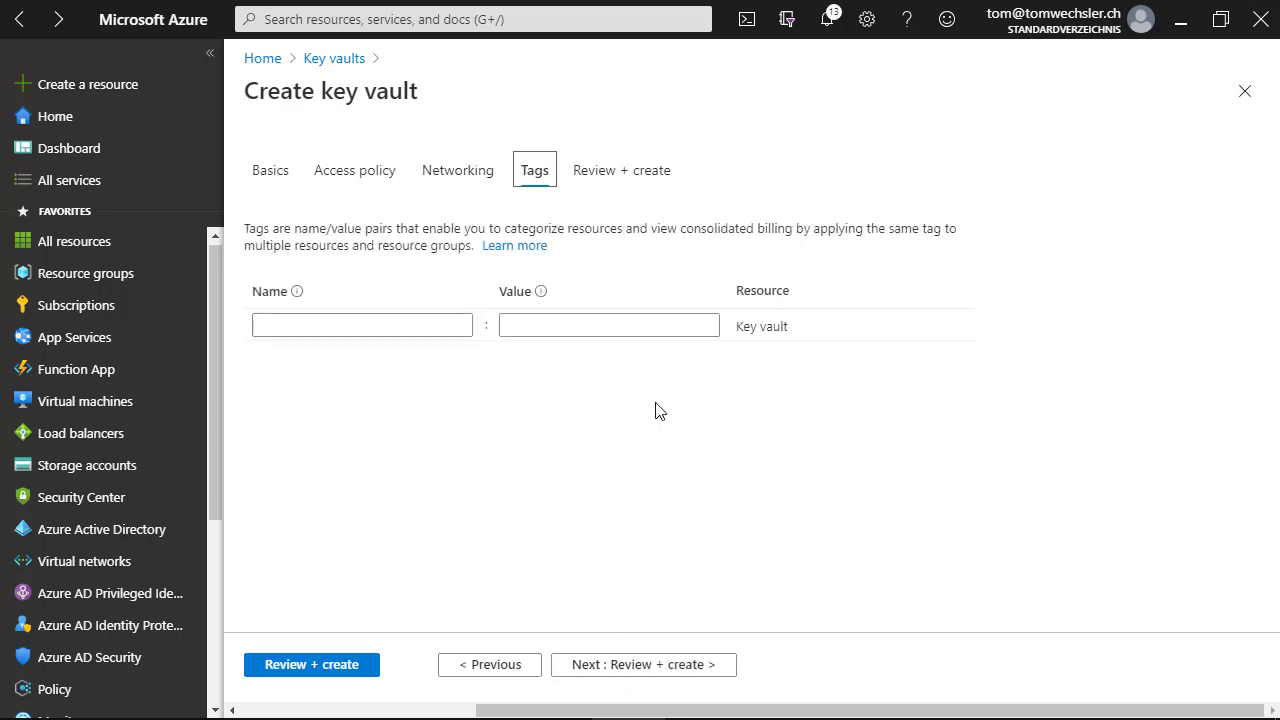
pyautogui.click(414, 318)
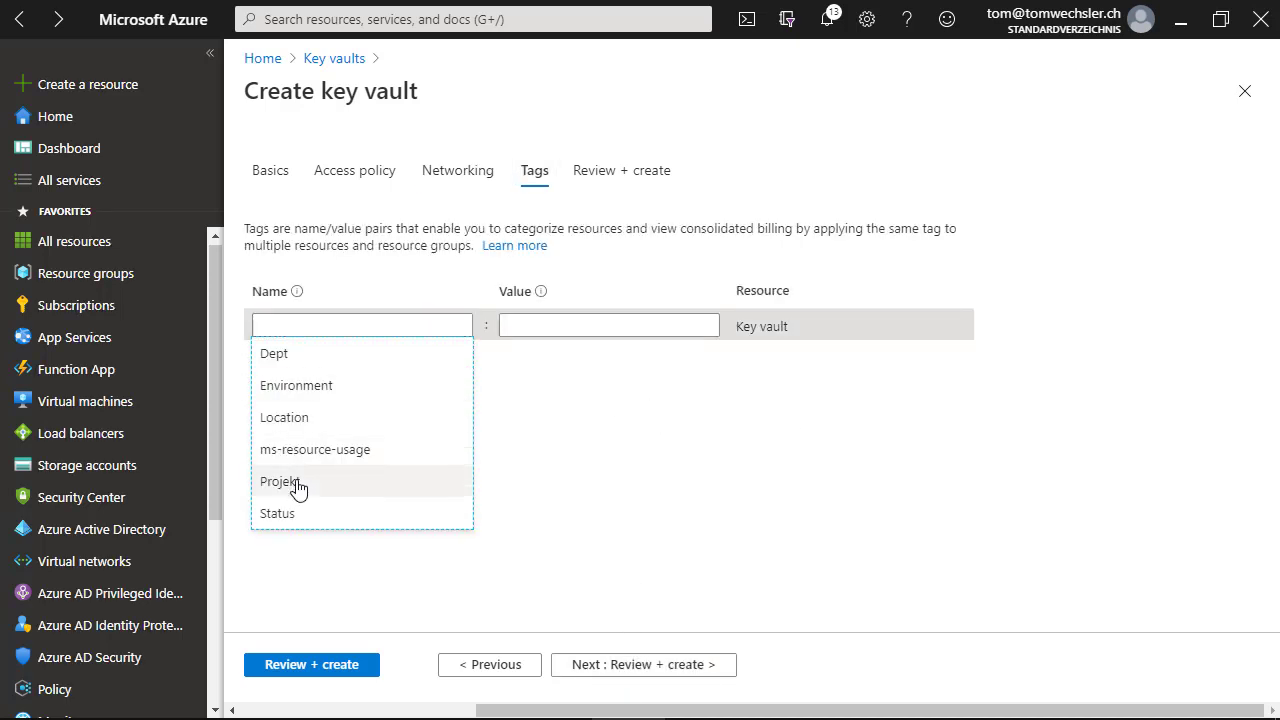
pyautogui.click(297, 484)
pyautogui.click(580, 324)
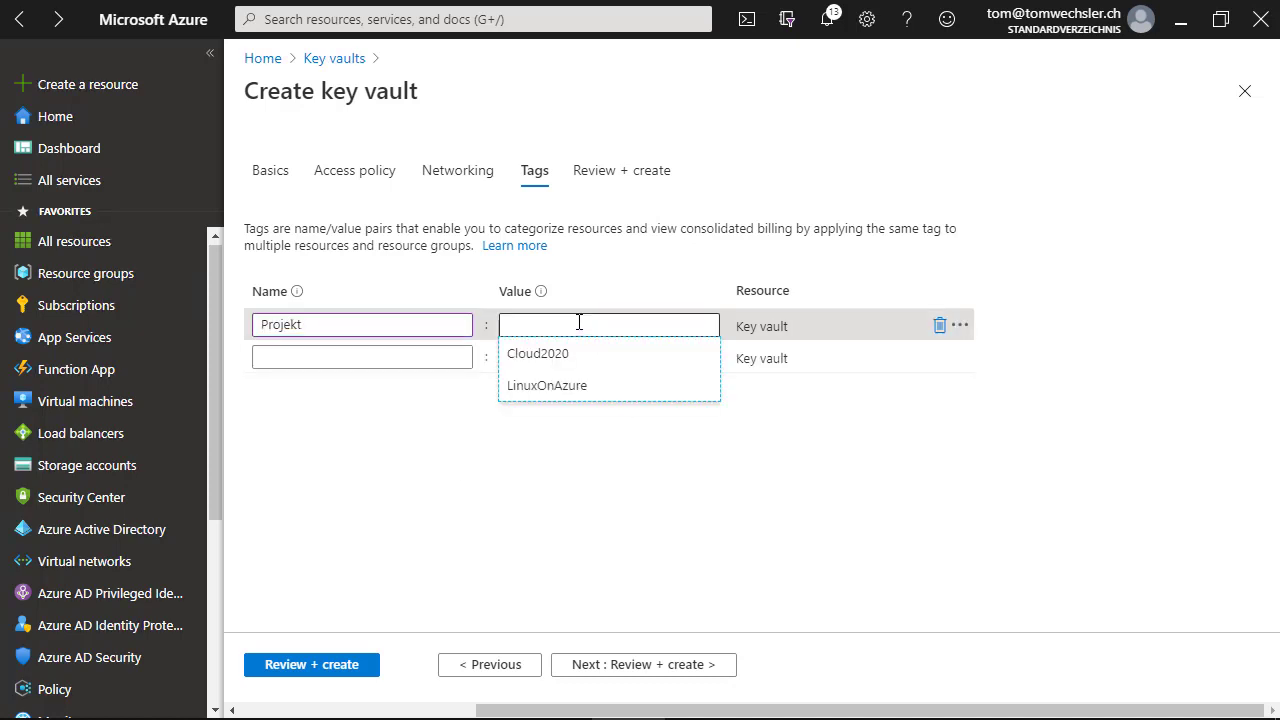
pyautogui.click(553, 362)
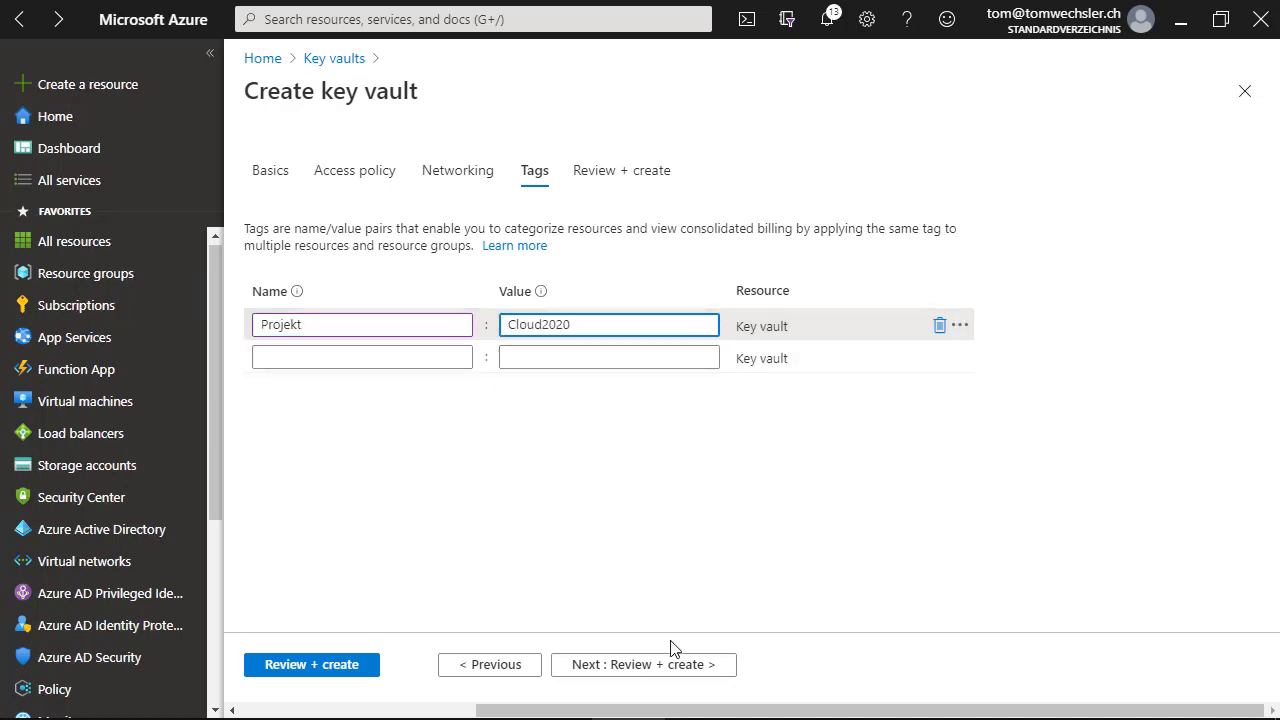
pyautogui.click(663, 668)
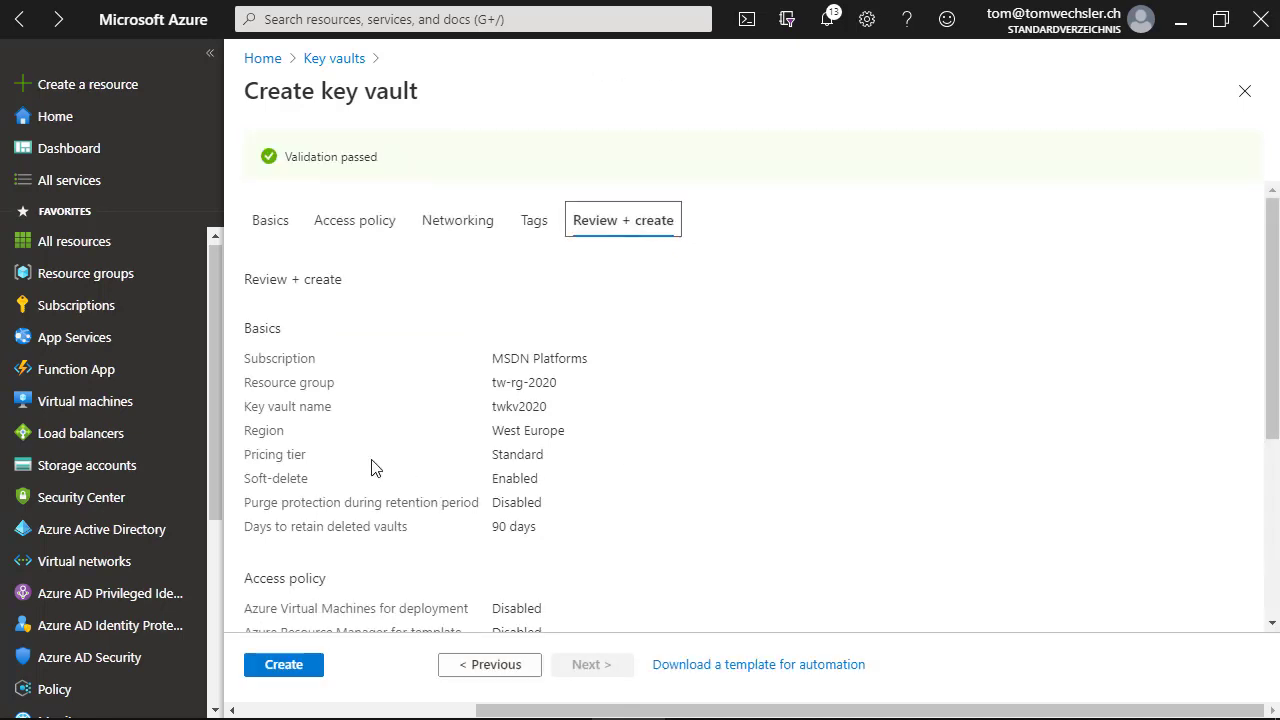
# Step: Create the twkv2020 vault and go to the deployed resource
pyautogui.click(312, 675)
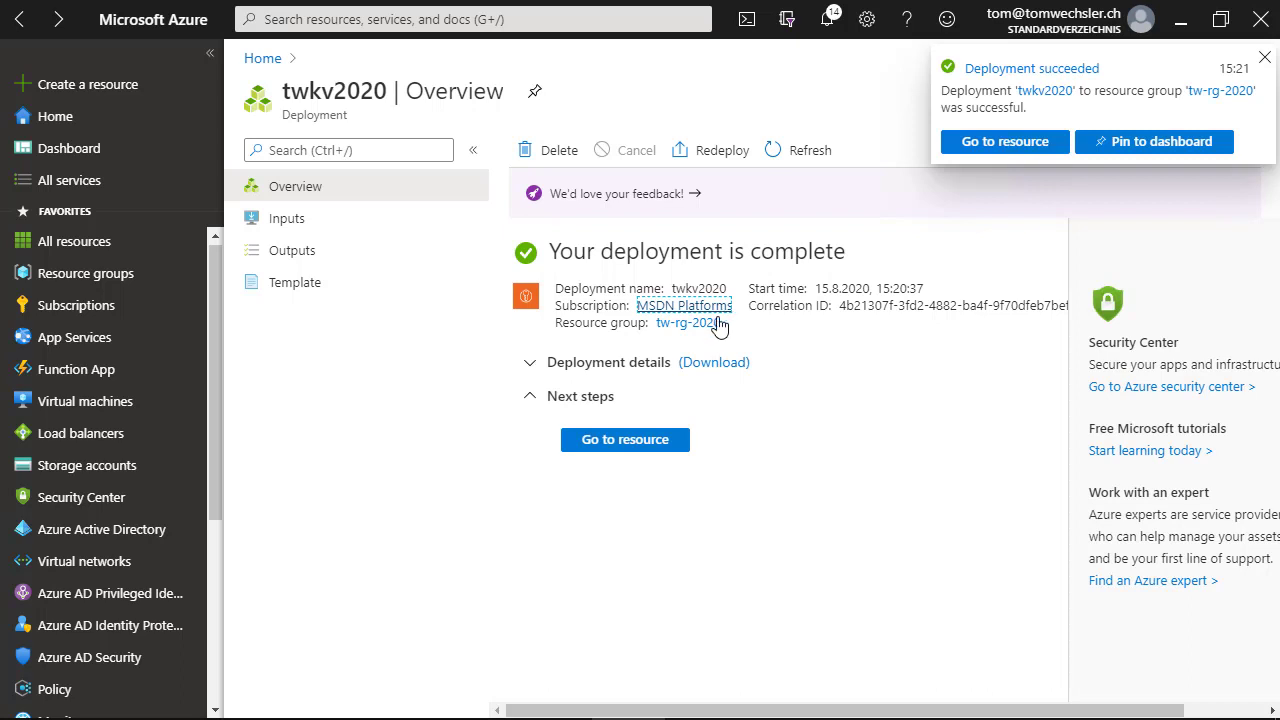
pyautogui.click(617, 445)
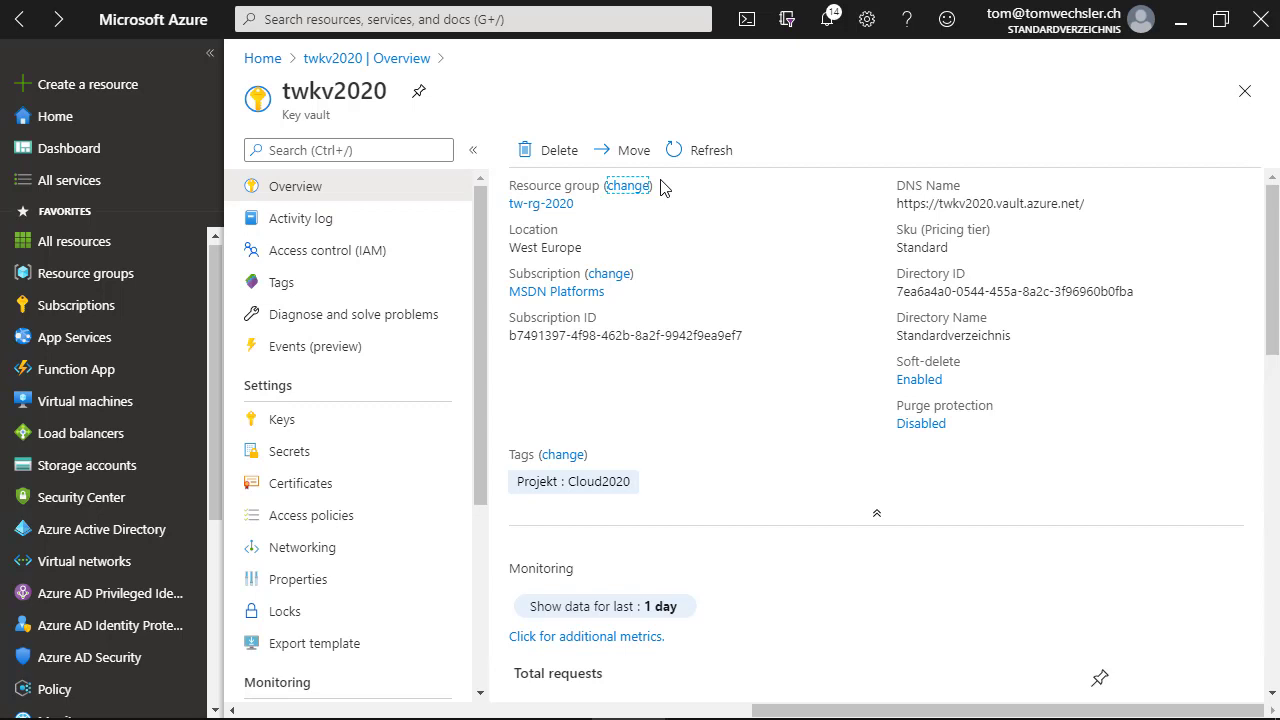
# Step: Show the vault's IAM role assignments and highlight the Owner role inherited from the subscription
pyautogui.click(333, 260)
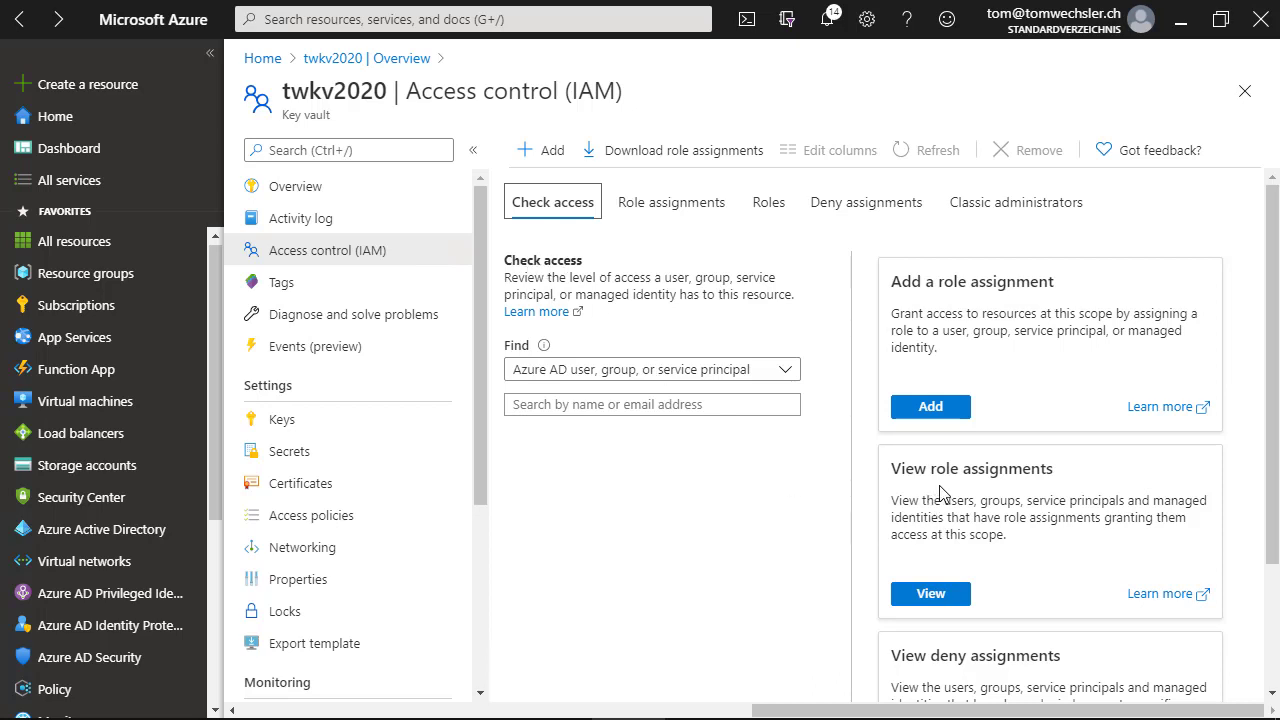
pyautogui.click(943, 594)
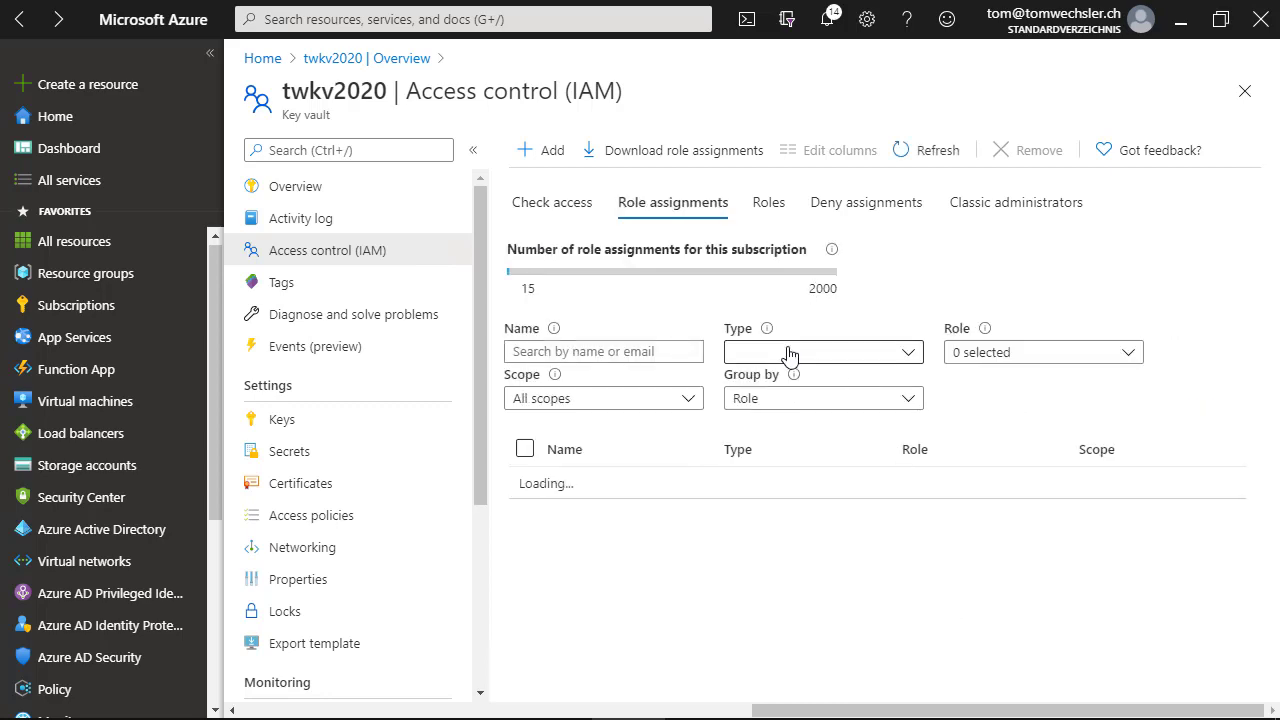
pyautogui.scroll(-1, 787, 355)
pyautogui.scroll(-1, 787, 355)
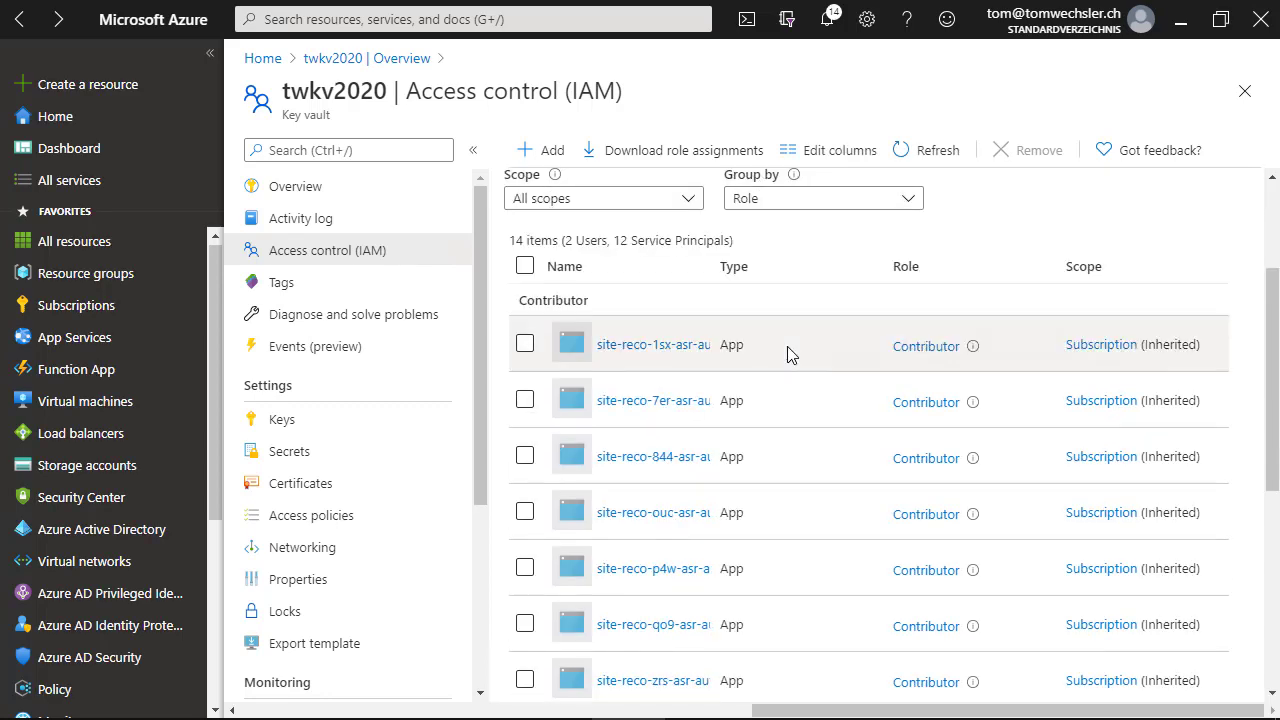
pyautogui.scroll(-1, 787, 352)
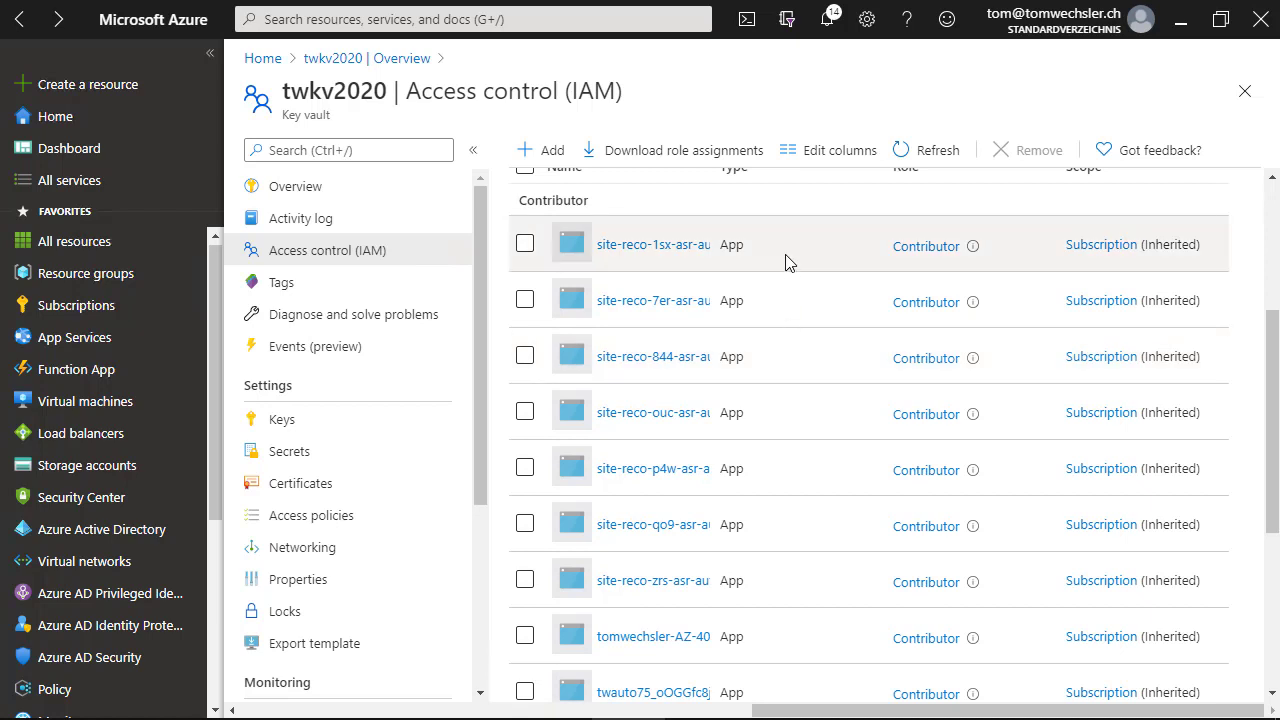
pyautogui.scroll(1, 786, 262)
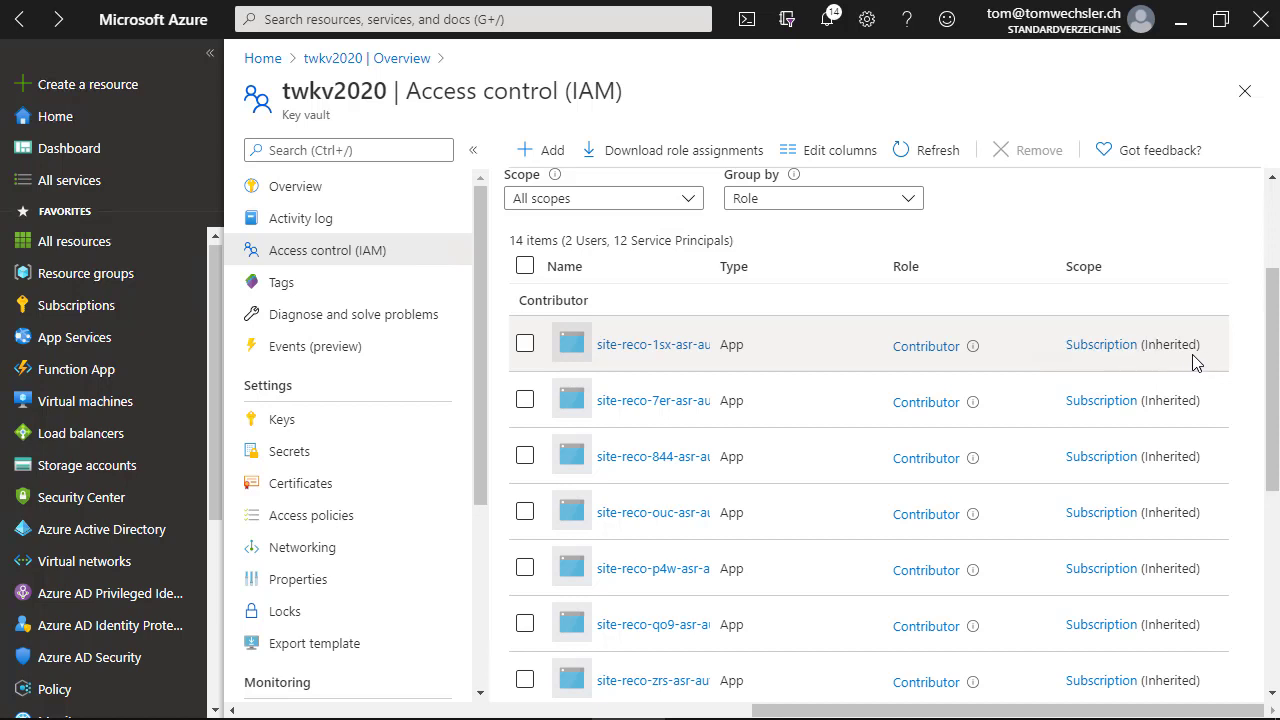
pyautogui.scroll(-1, 931, 409)
pyautogui.scroll(-3, 931, 409)
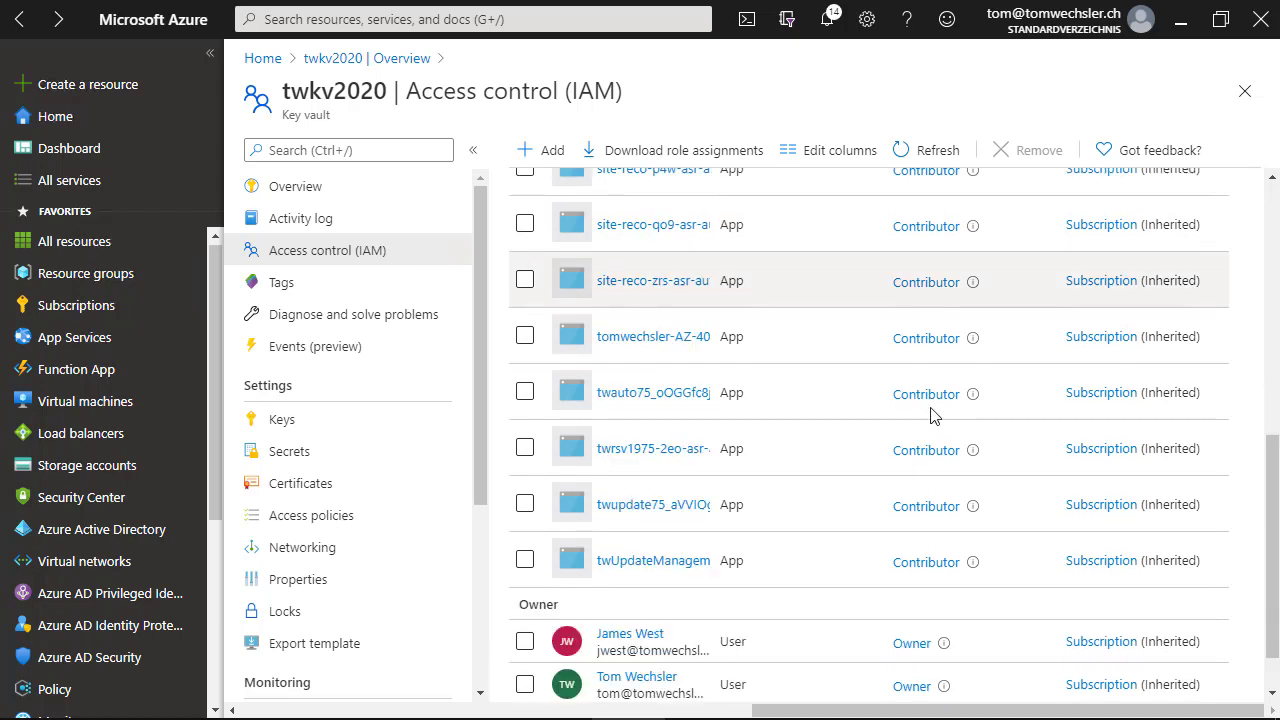
pyautogui.scroll(-1, 931, 413)
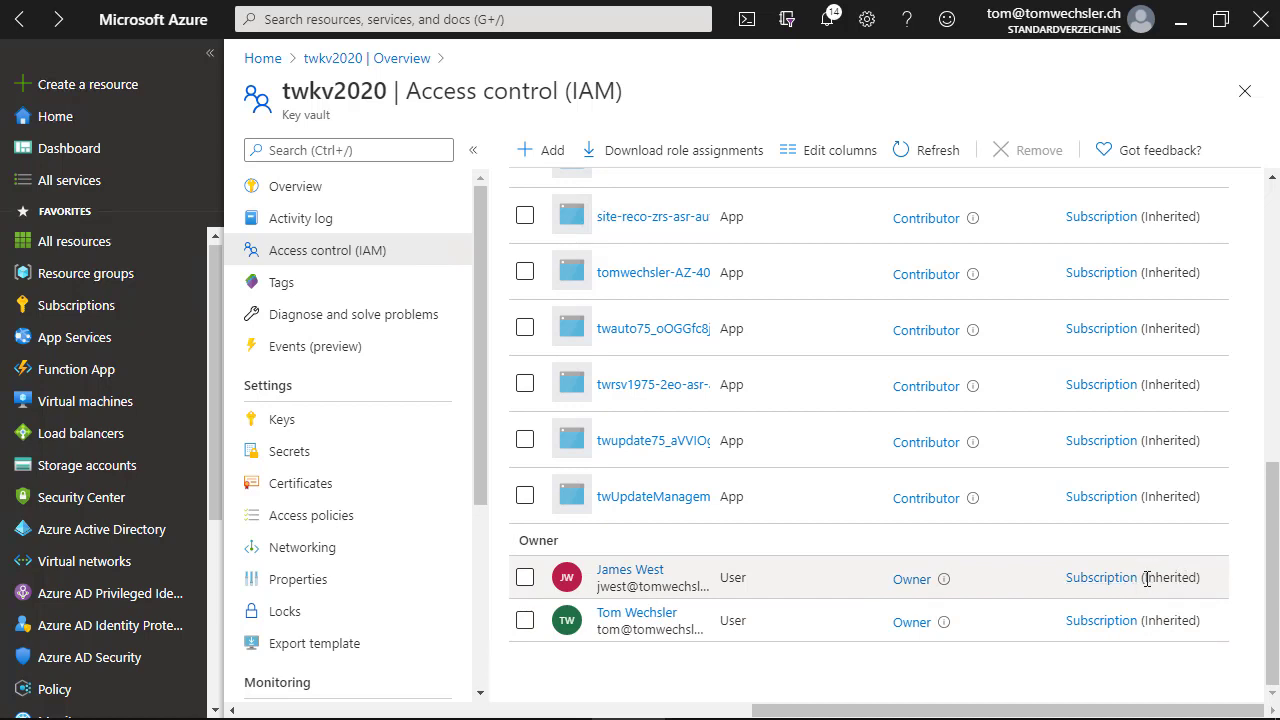
pyautogui.moveTo(1146, 577)
pyautogui.mouseDown()
pyautogui.moveTo(1197, 578)
pyautogui.moveTo(1140, 578)
pyautogui.mouseUp()
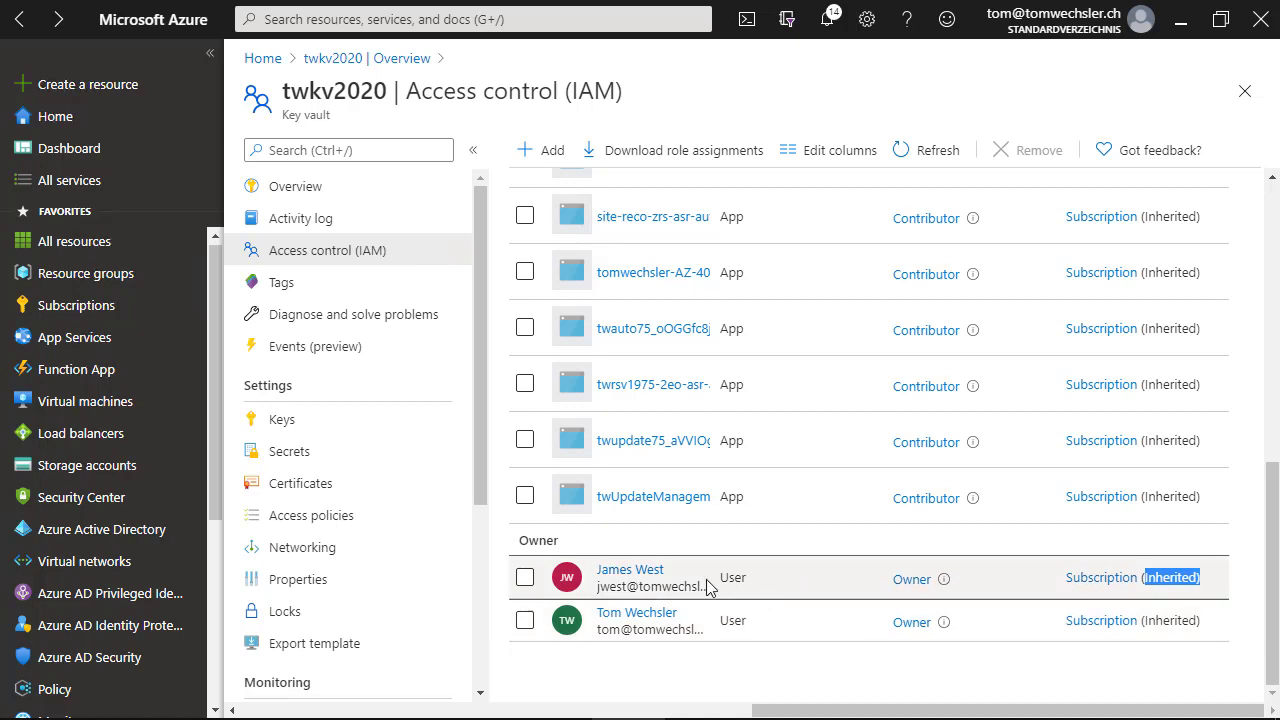
# Step: Generate a key named DiskKey with the default RSA 2048 settings
pyautogui.click(318, 428)
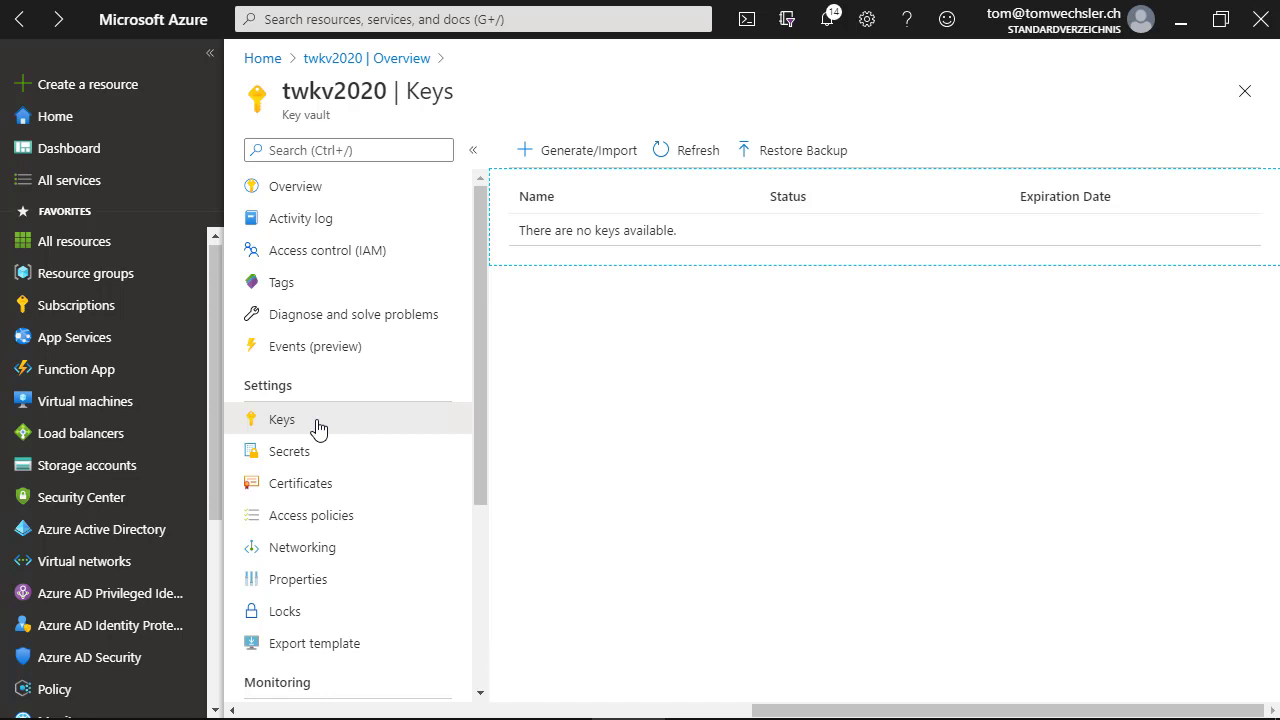
pyautogui.click(605, 152)
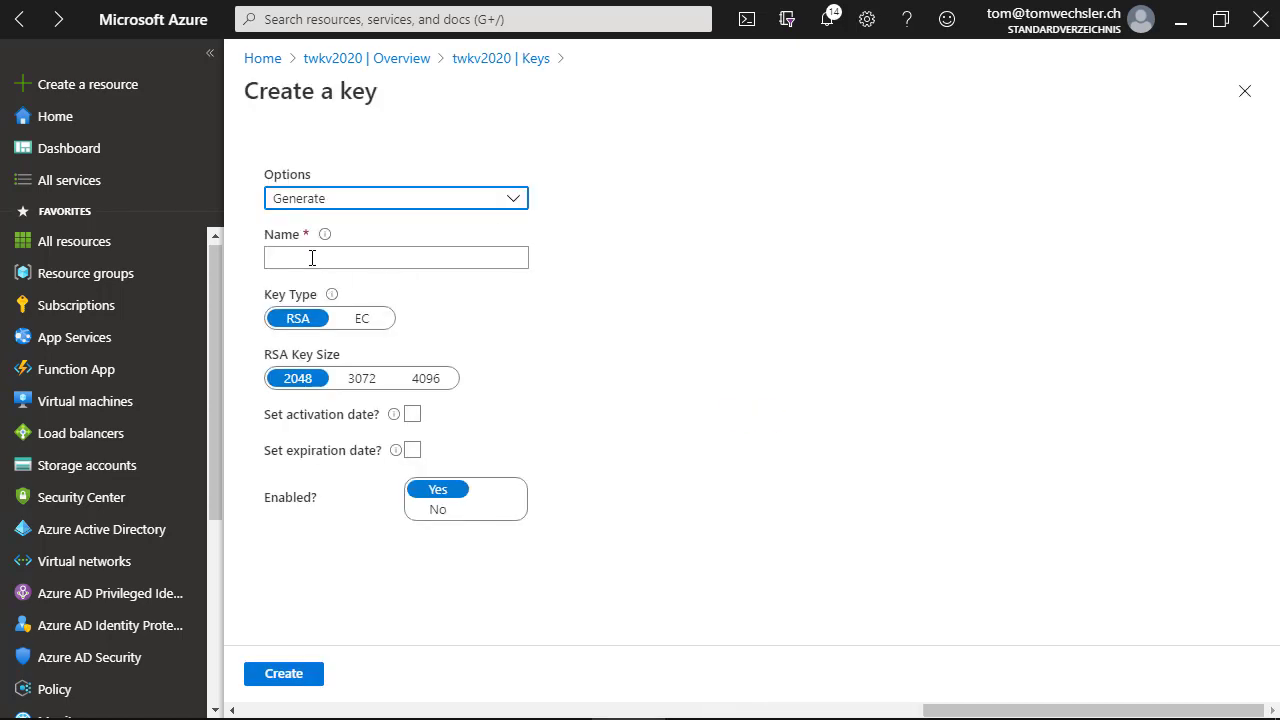
pyautogui.click(311, 258)
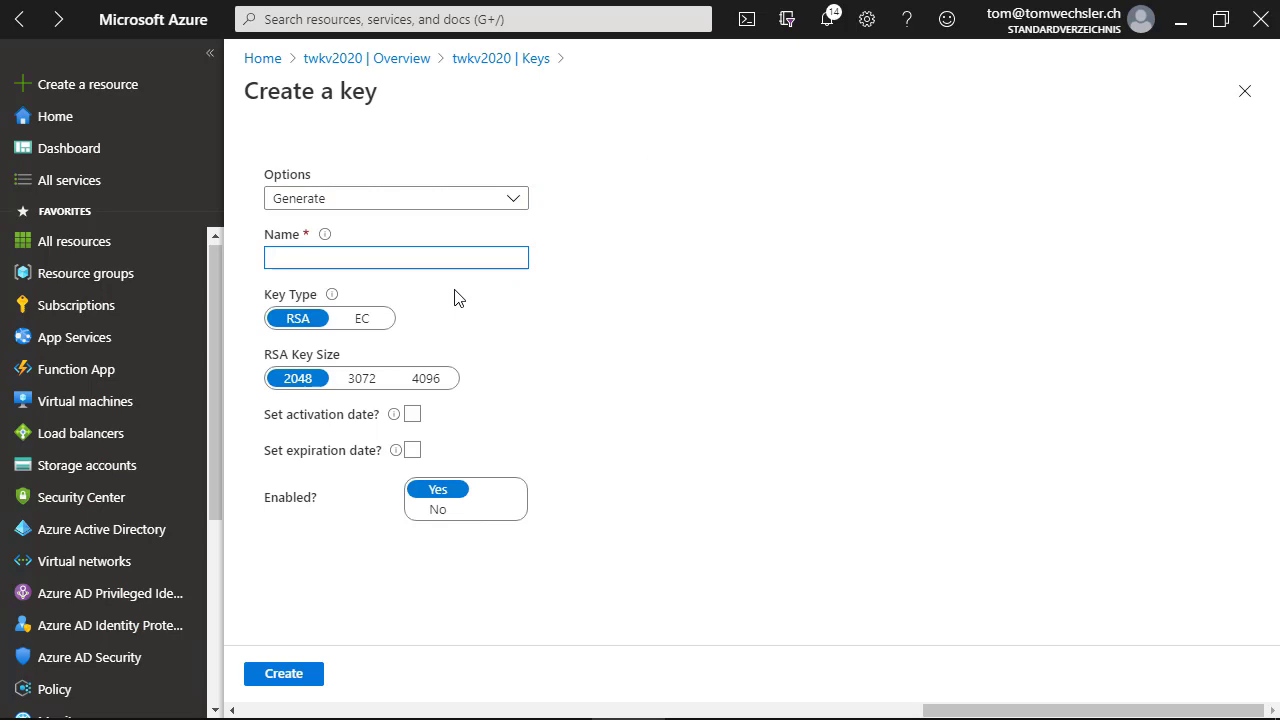
pyautogui.write('DiskKe')
pyautogui.write('y')
pyautogui.click(297, 676)
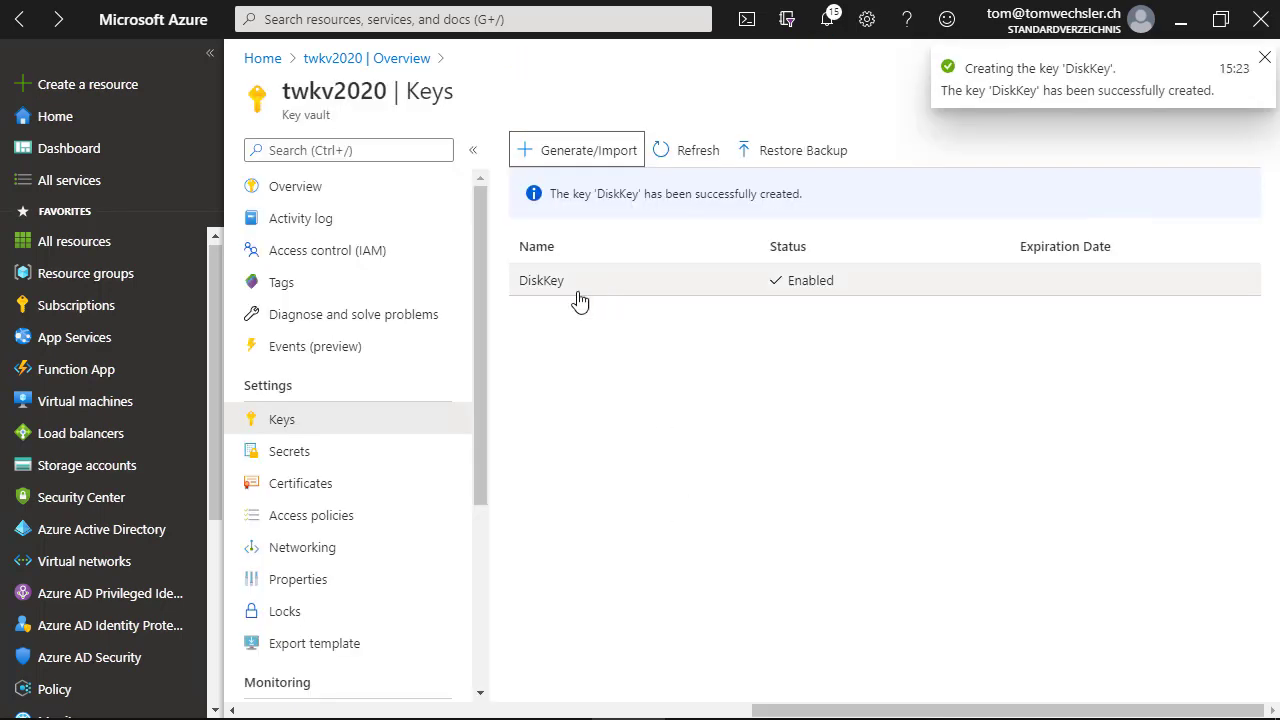
# Step: Create secret Secret01 with a secret value, then check Keys and return to Secrets
pyautogui.click(305, 458)
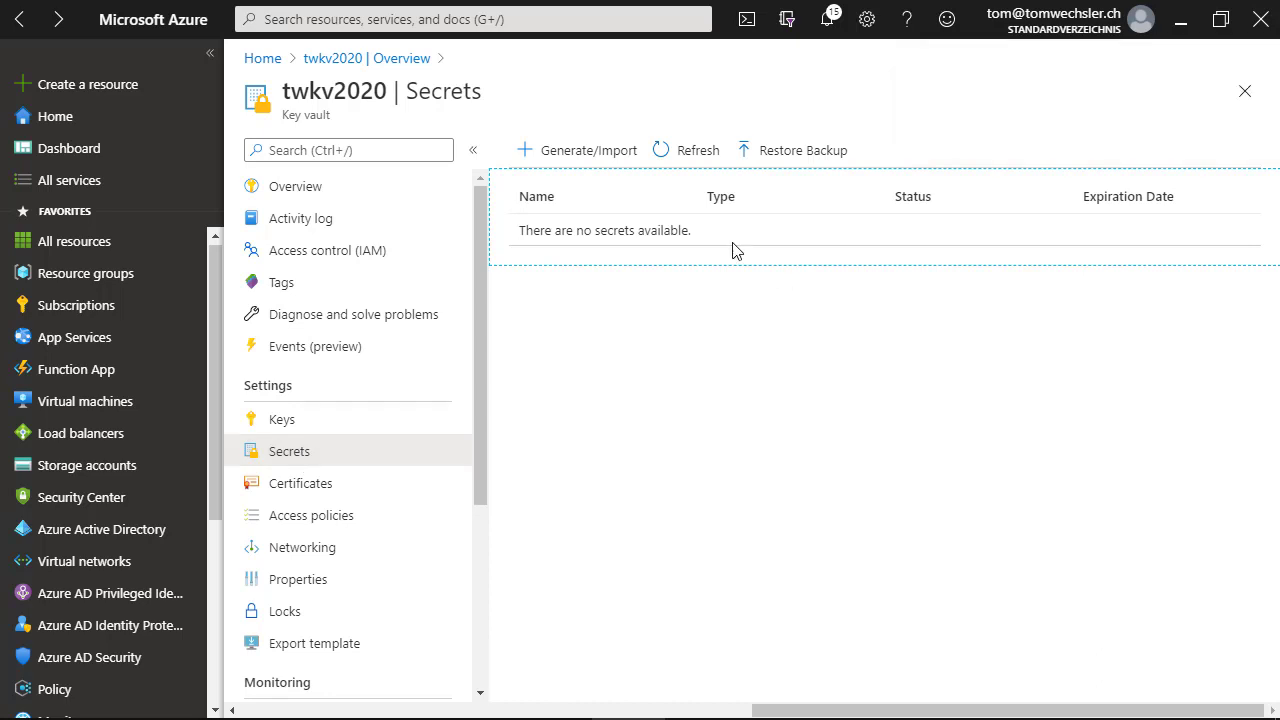
pyautogui.click(590, 152)
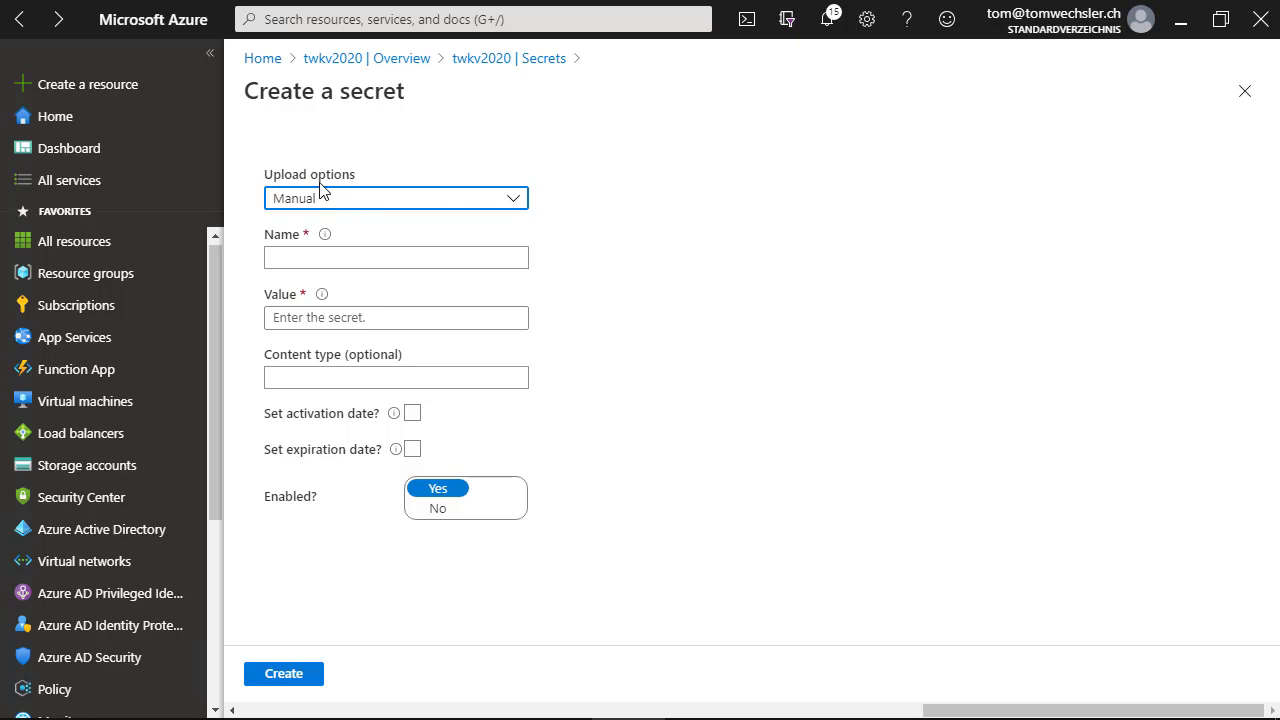
pyautogui.click(341, 259)
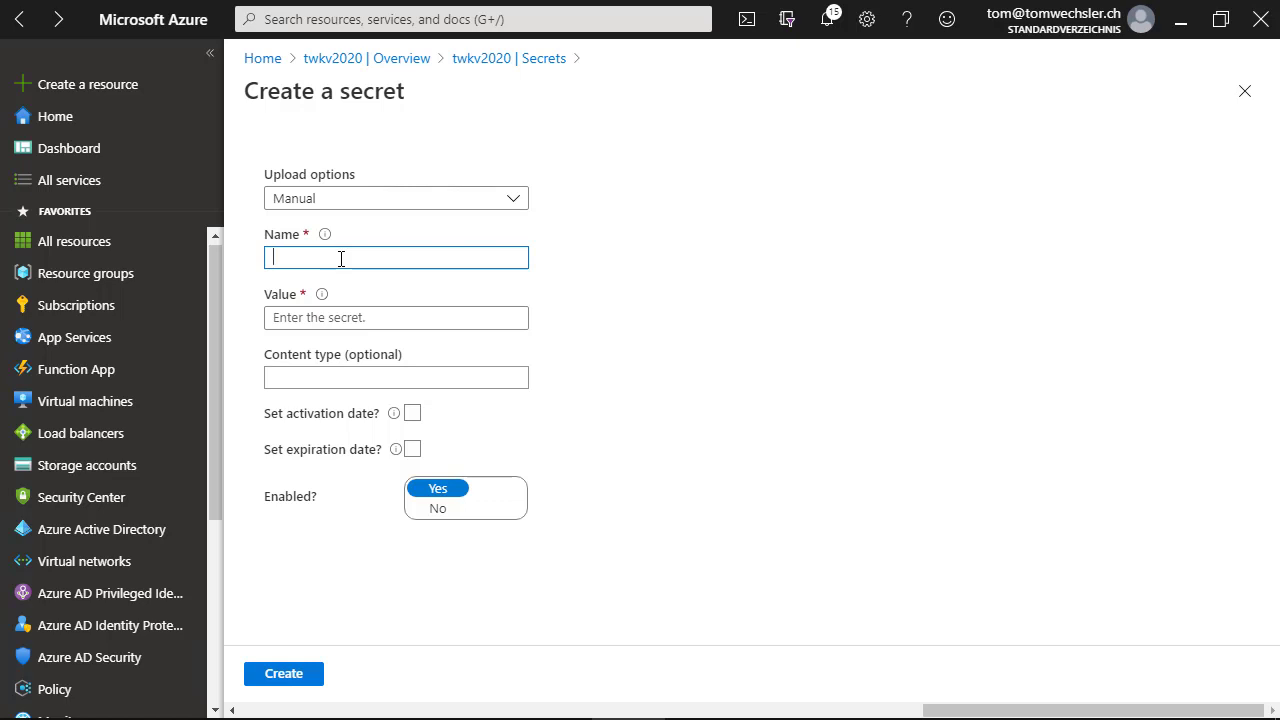
pyautogui.write('Secret')
pyautogui.write('01')
pyautogui.click(349, 315)
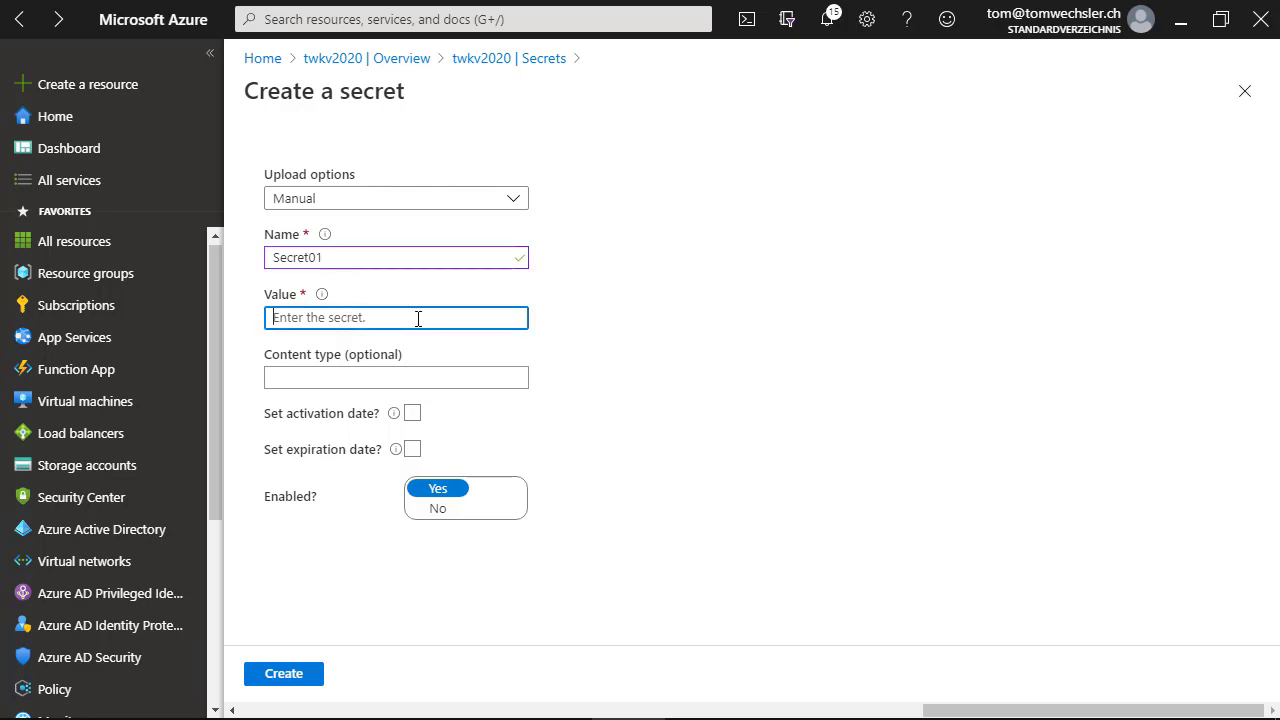
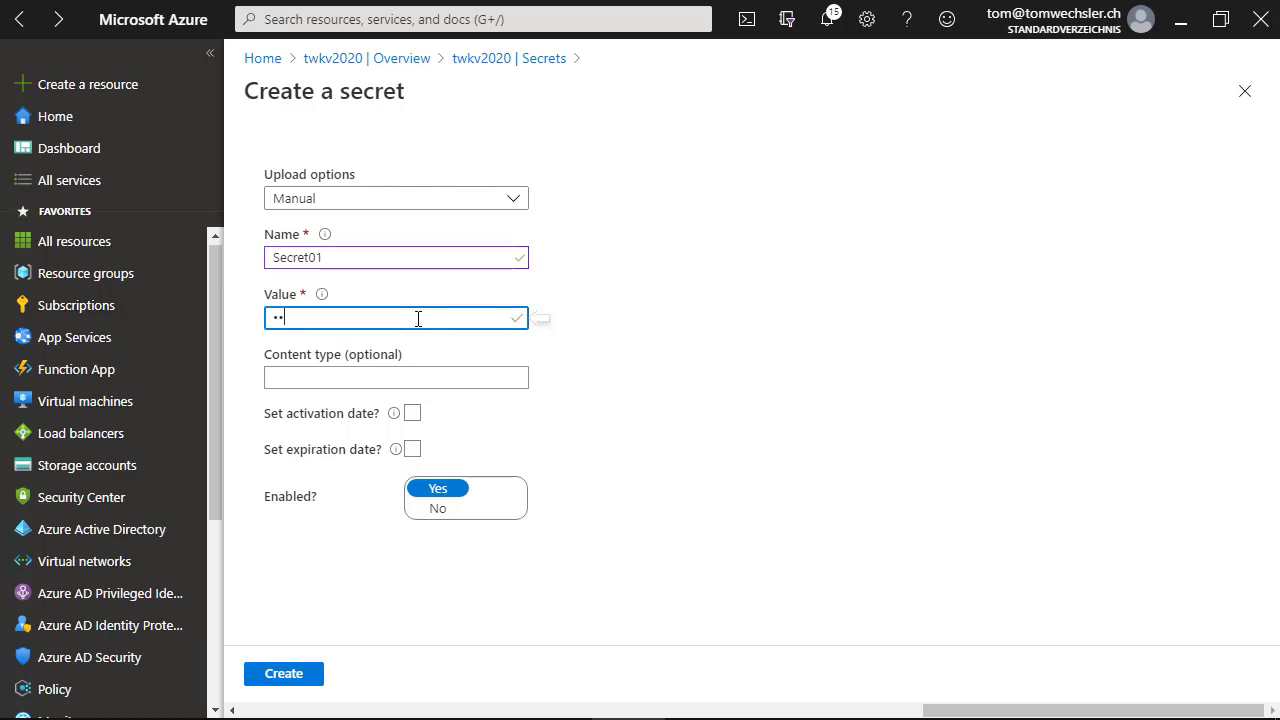
pyautogui.click(297, 673)
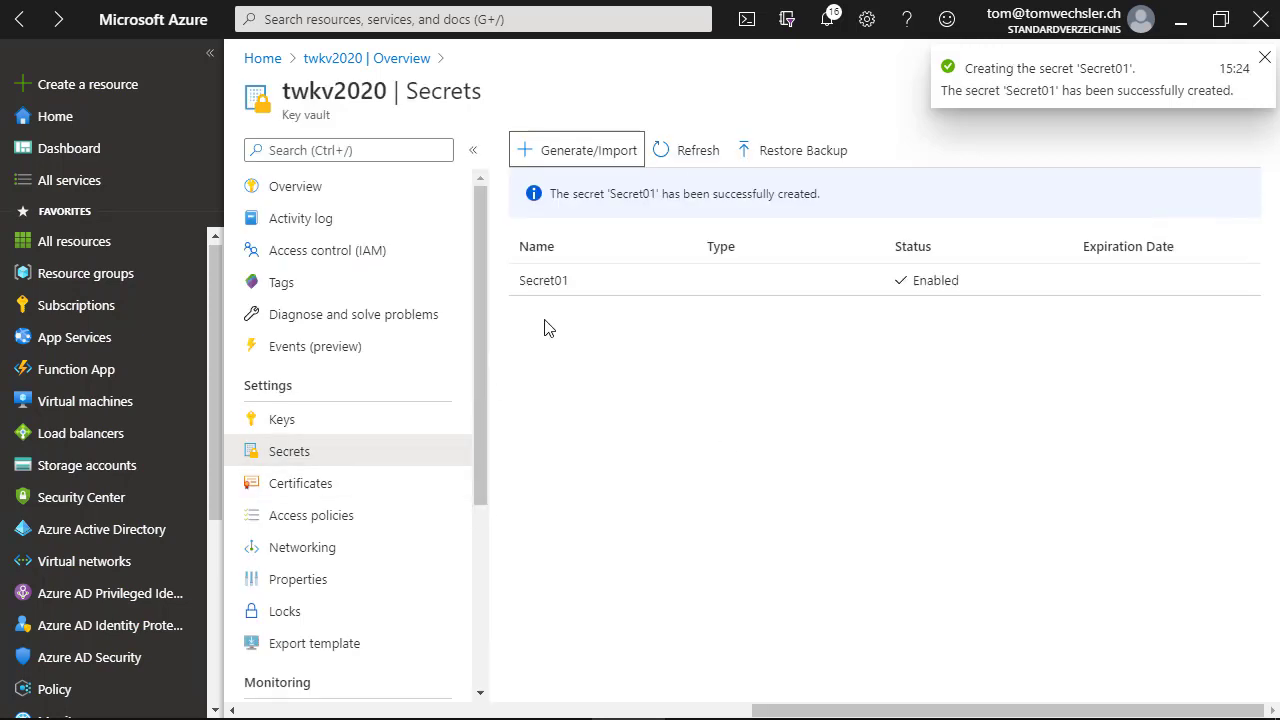
pyautogui.click(320, 420)
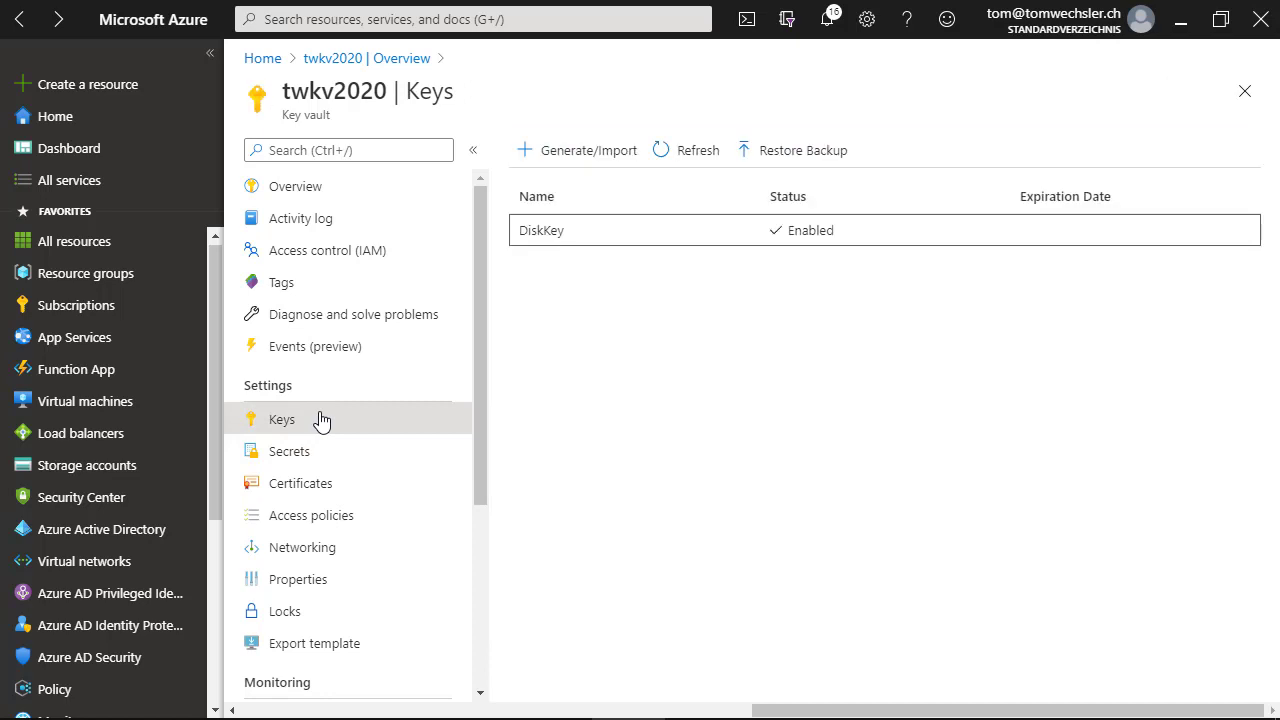
pyautogui.click(324, 463)
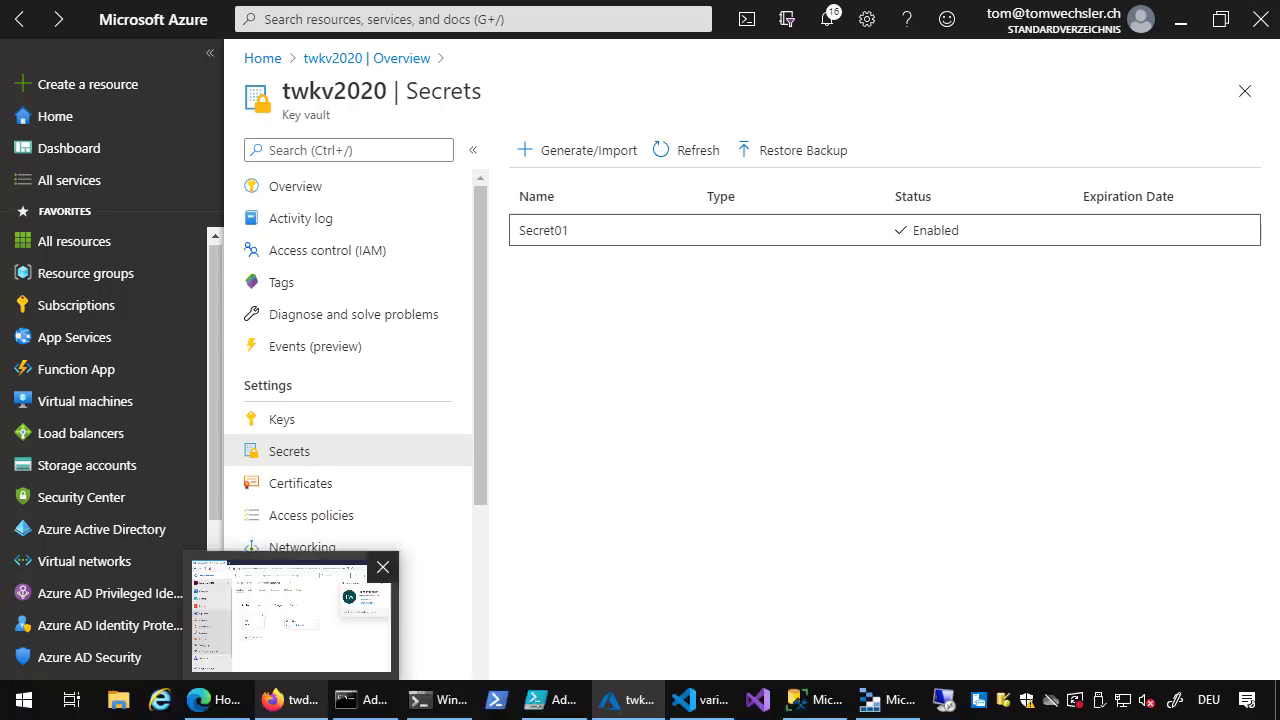
# Step: From Home, open Key vaults, select twkv2020, and open its Access control (IAM)
pyautogui.click(231, 712)
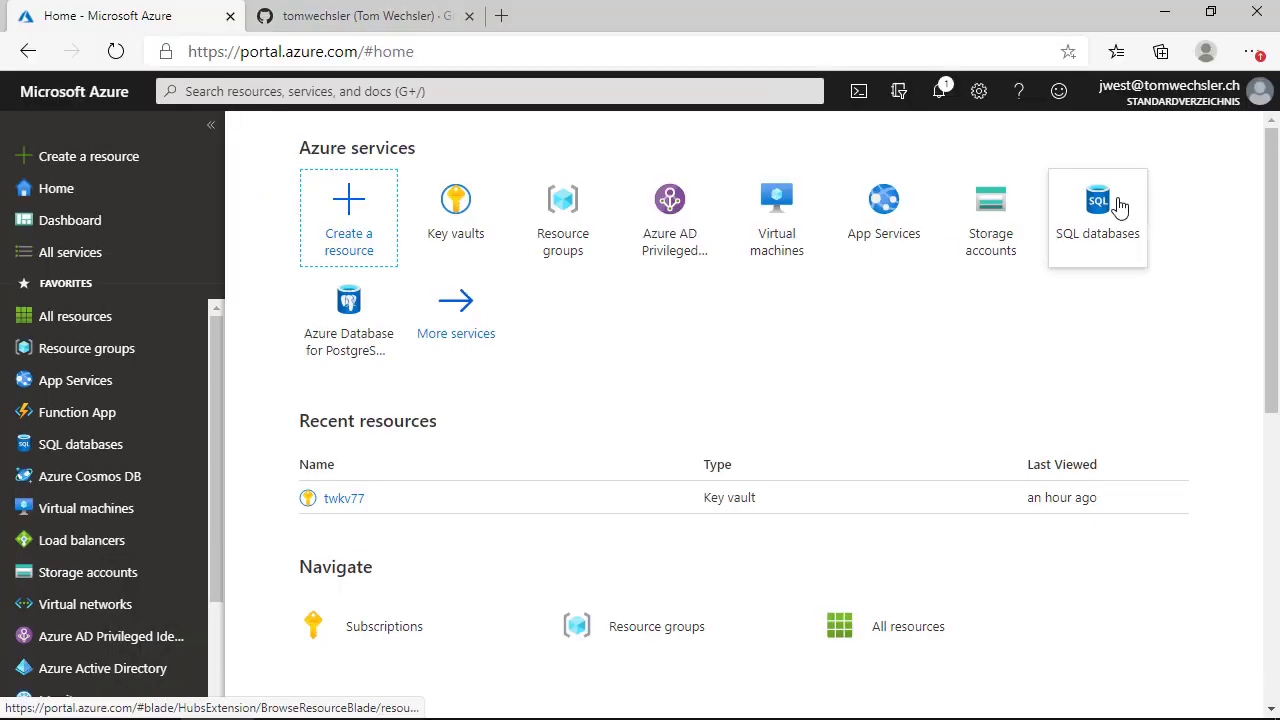
pyautogui.moveTo(1120, 206)
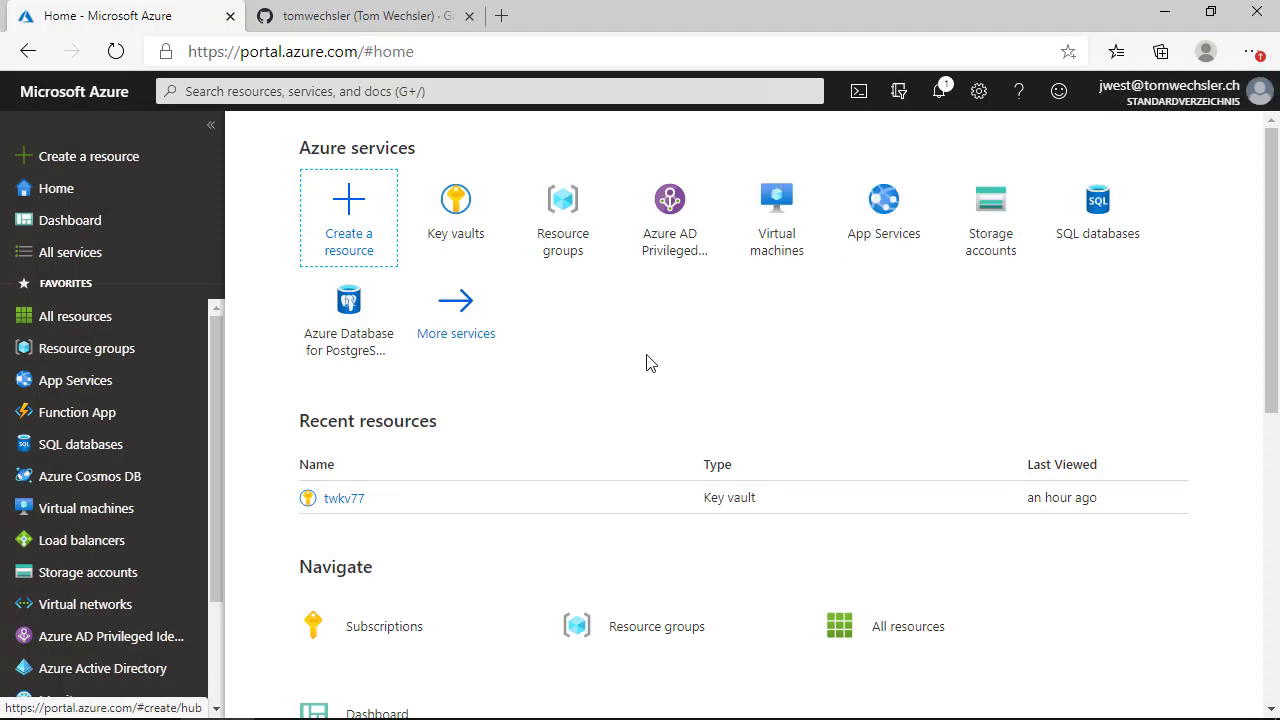
pyautogui.click(470, 226)
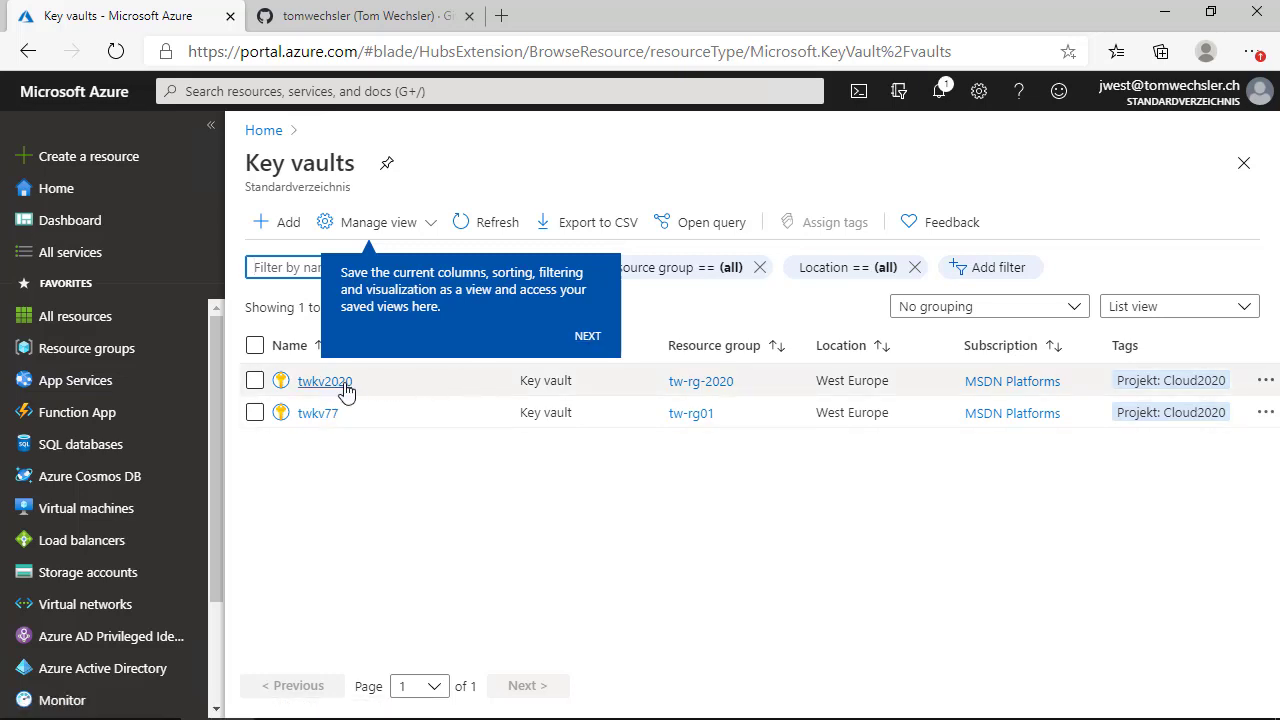
pyautogui.click(320, 390)
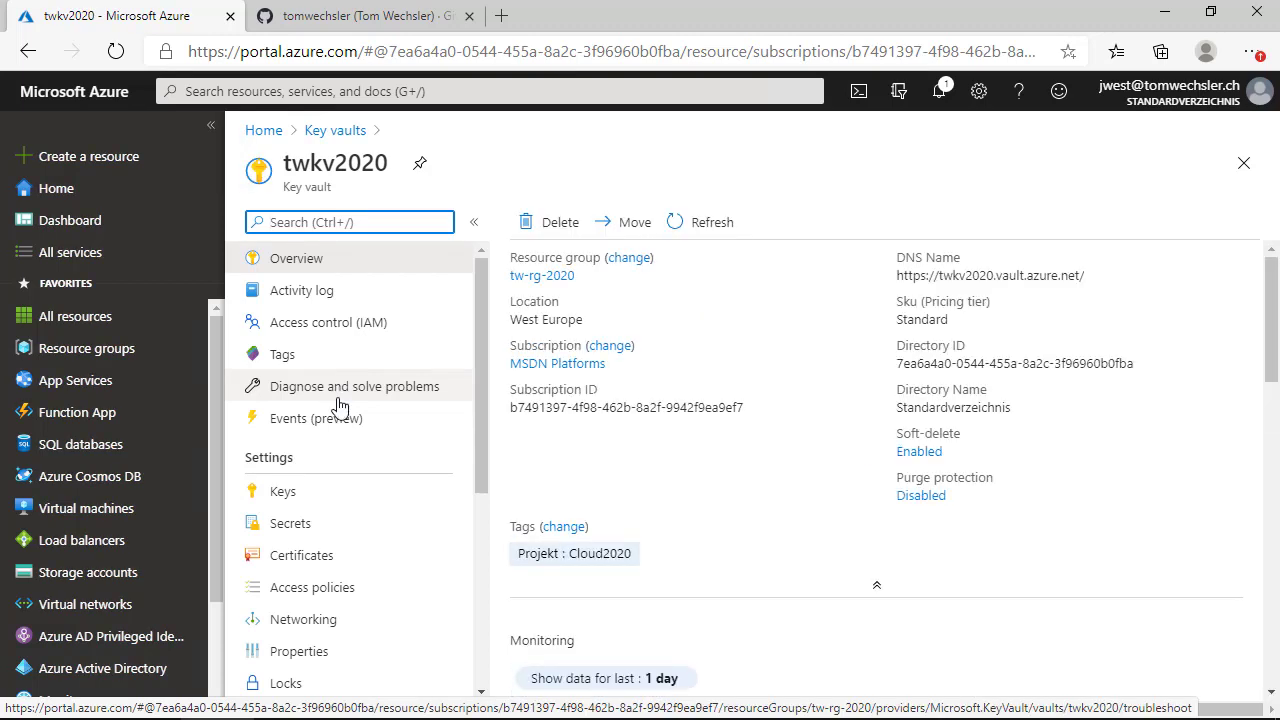
pyautogui.click(340, 333)
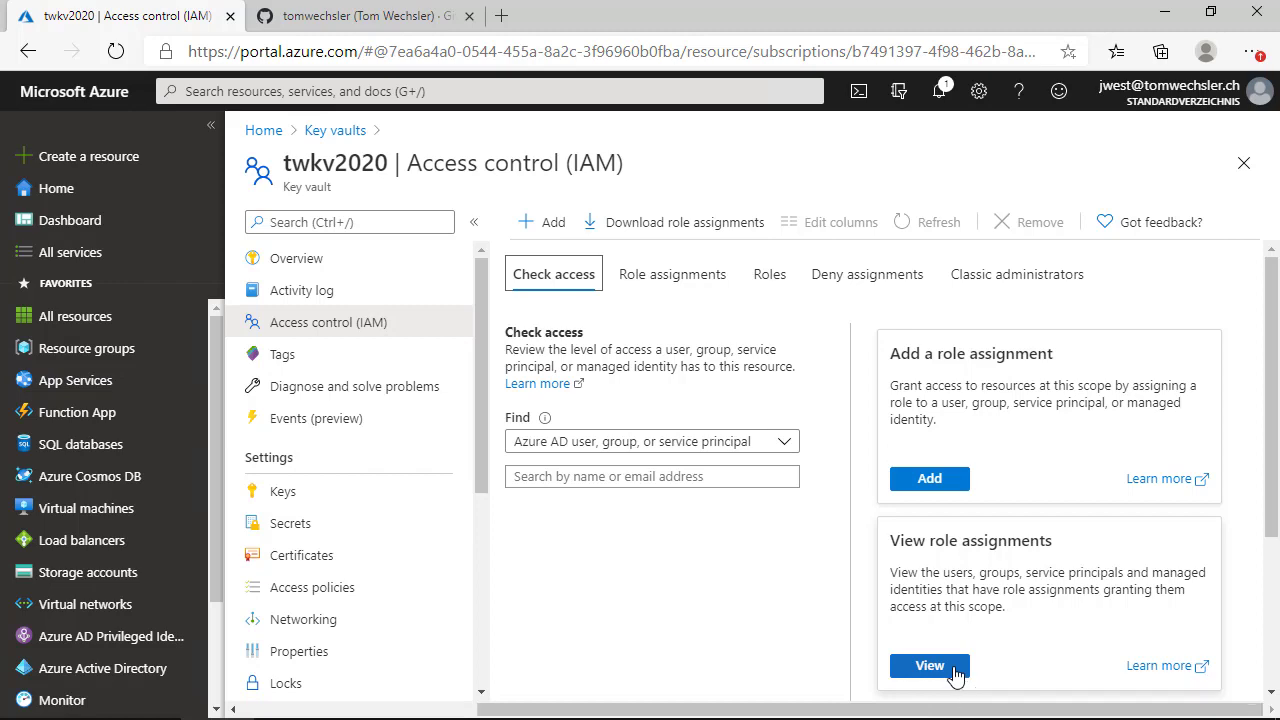
# Step: Review twkv2020's role assignments, then open its Keys list, which reports List isn't enabled
pyautogui.click(952, 668)
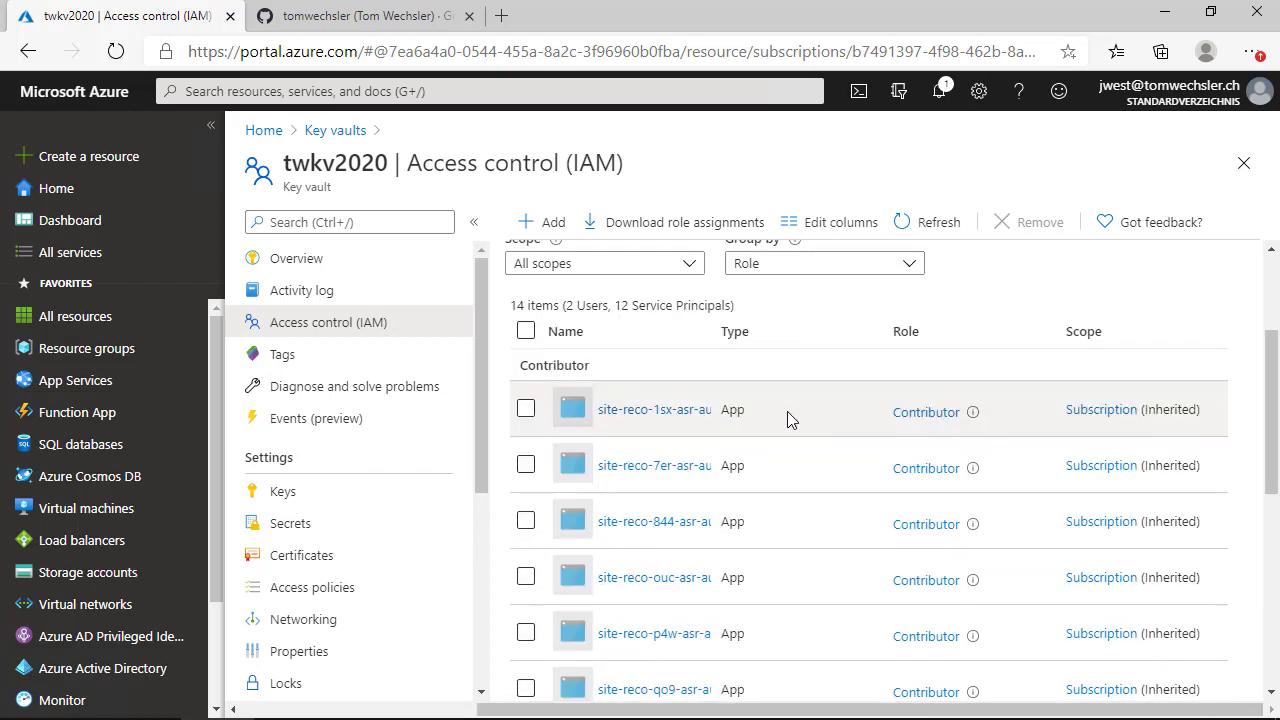
pyautogui.scroll(-2, 789, 421)
pyautogui.scroll(-3, 789, 421)
pyautogui.scroll(-2, 789, 421)
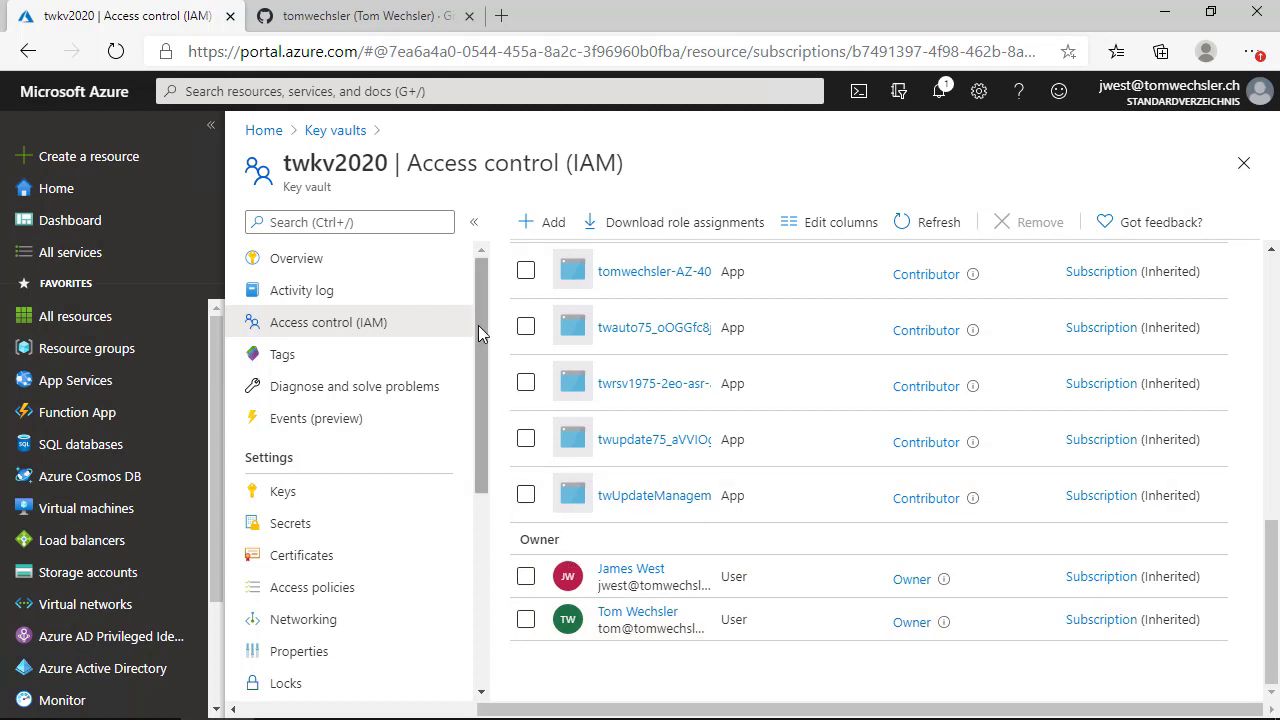
pyautogui.moveTo(478, 325); pyautogui.dragTo(485, 384)
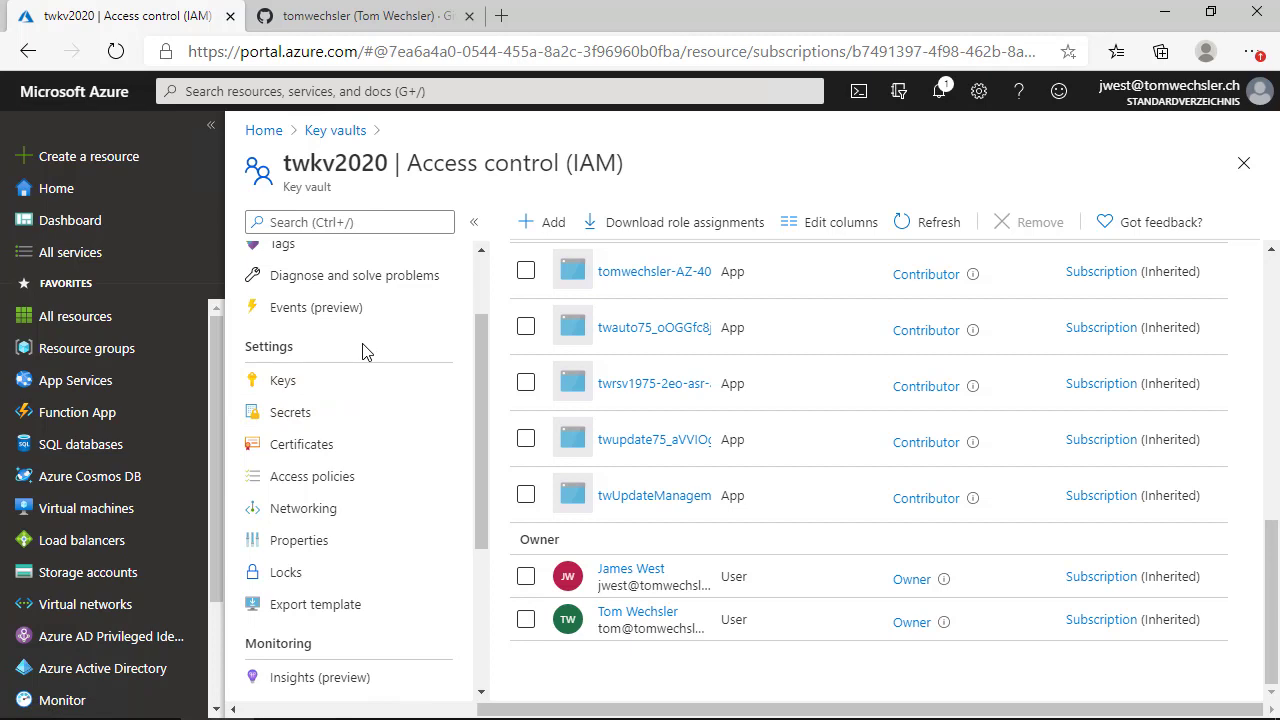
pyautogui.click(318, 385)
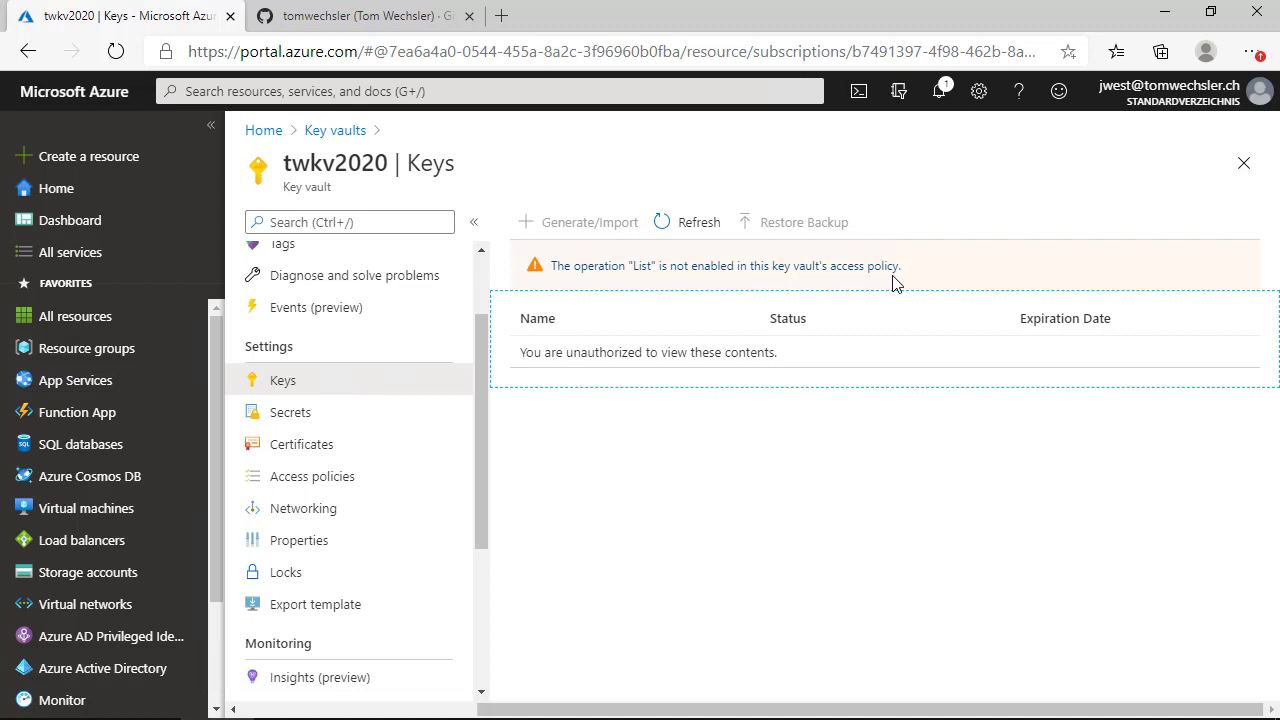
# Step: Open twkv2020's Secrets page, which also says List isn't enabled in the access policy
pyautogui.click(290, 422)
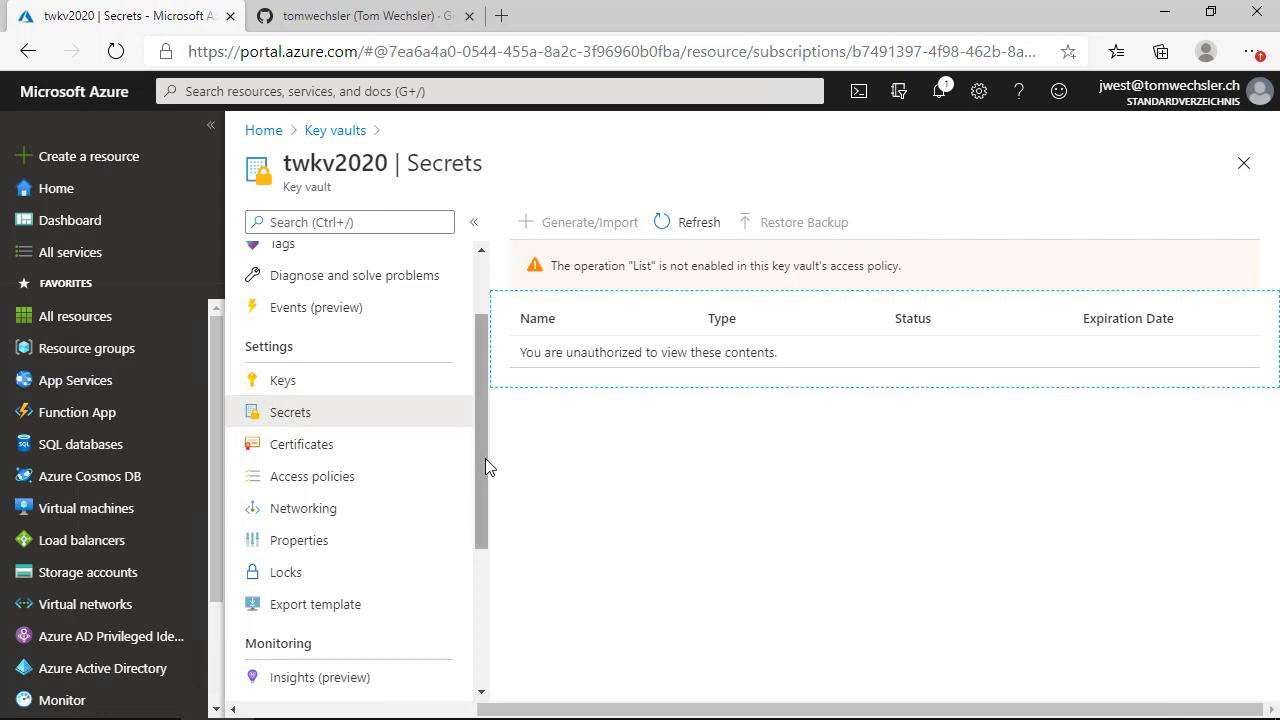
pyautogui.moveTo(485, 458); pyautogui.dragTo(485, 337)
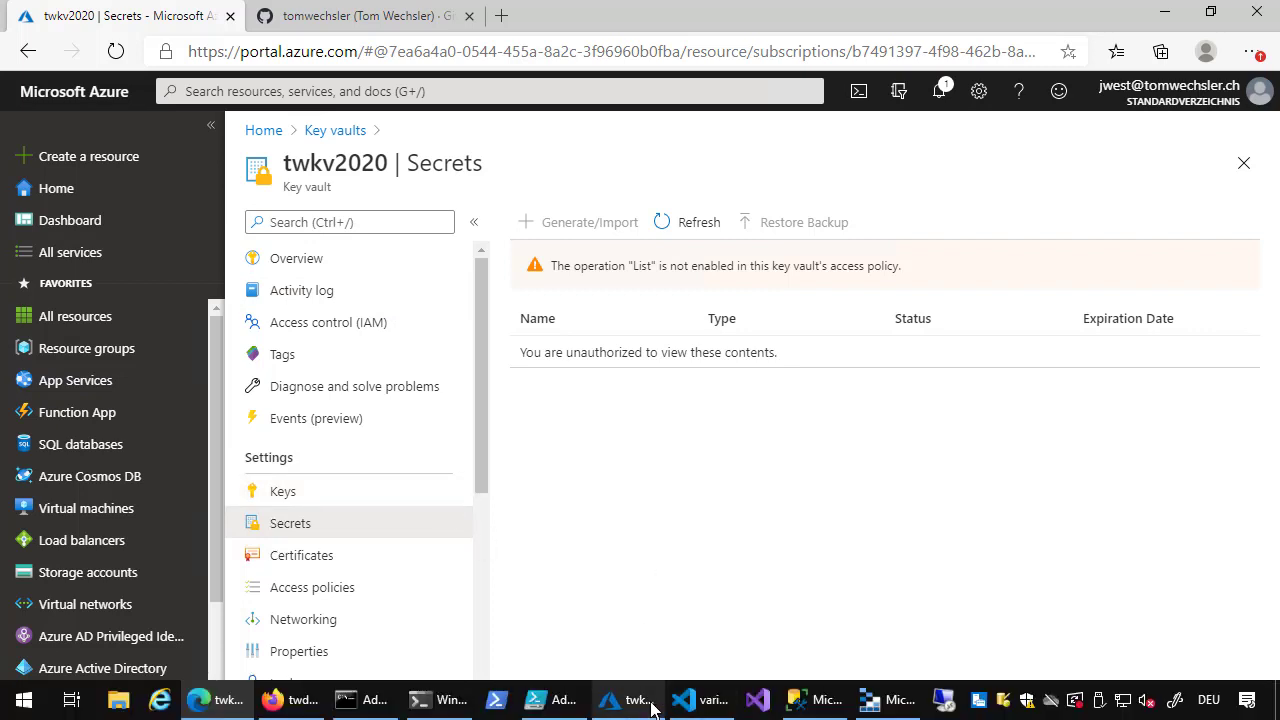
# Step: In the other portal window, open twkv2020's Access policies showing the single user policy
pyautogui.click(628, 700)
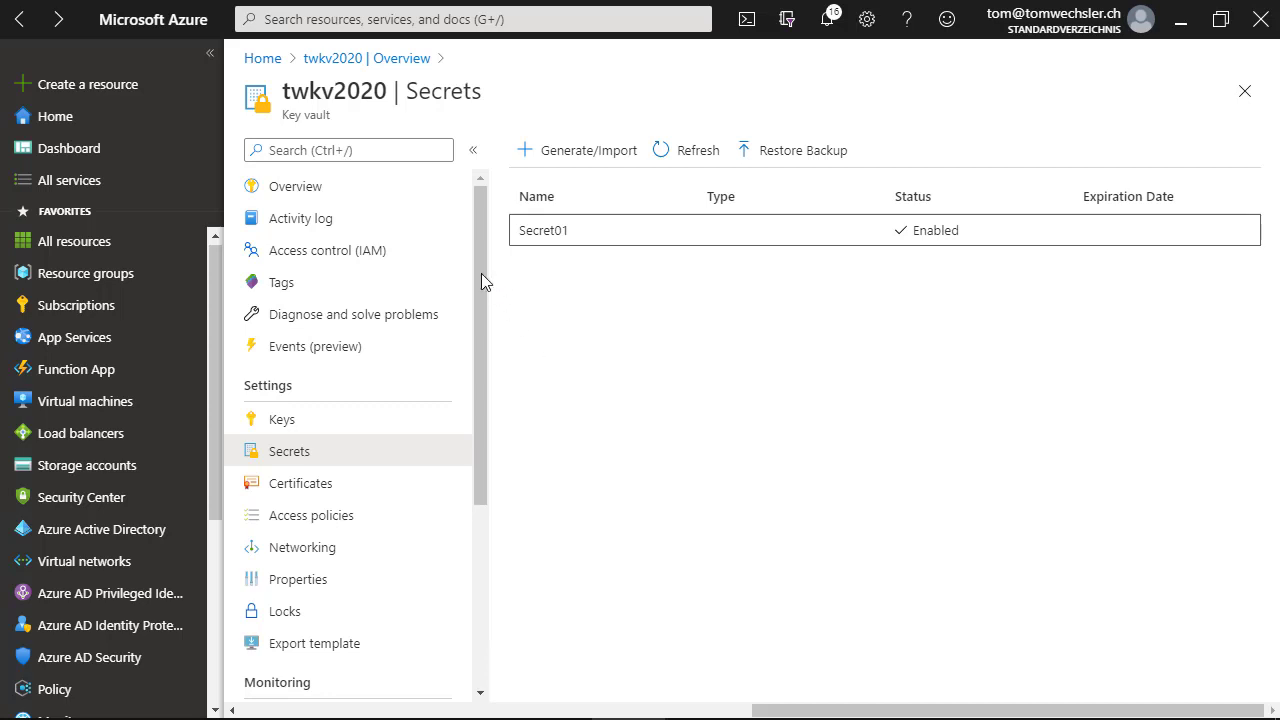
pyautogui.moveTo(479, 269); pyautogui.dragTo(486, 328)
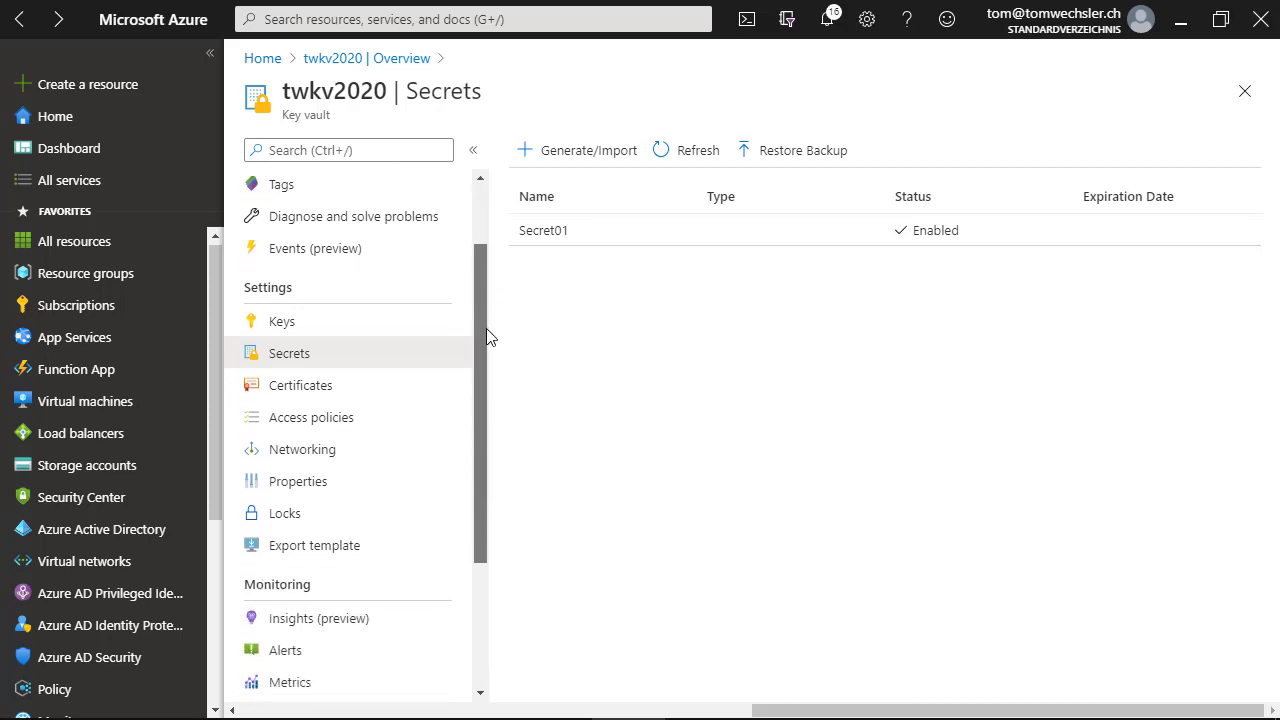
pyautogui.click(293, 427)
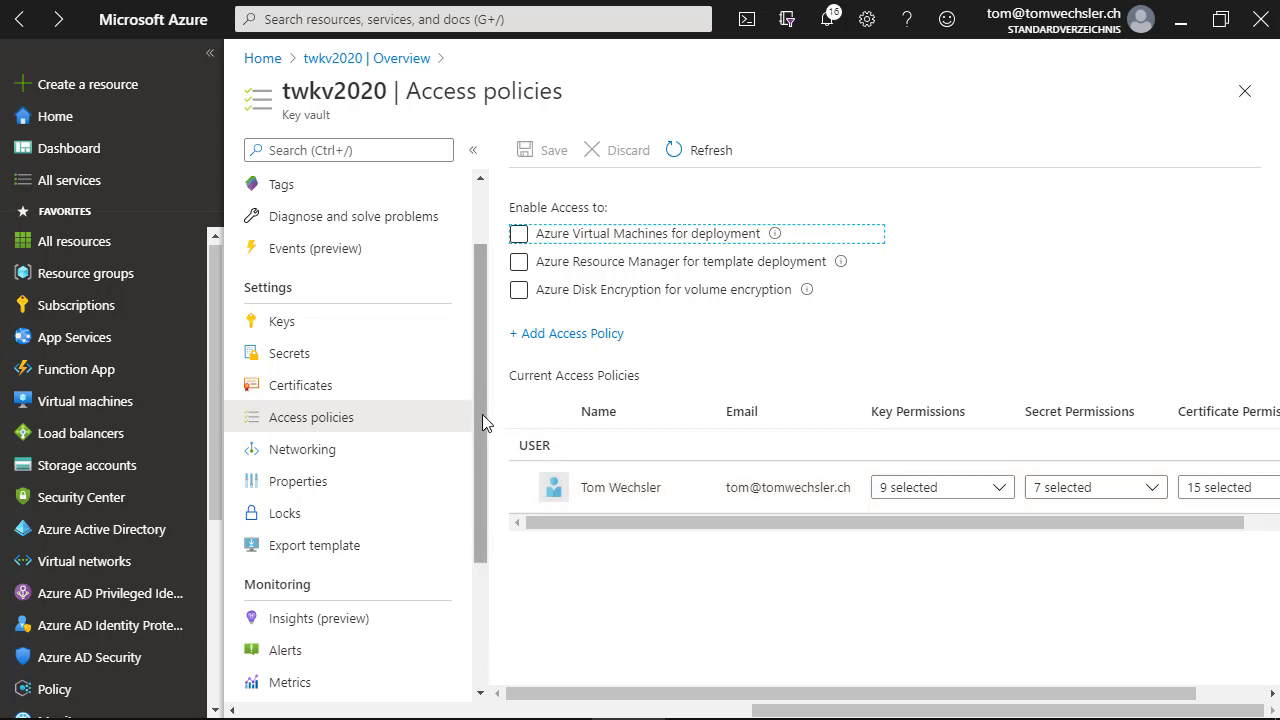
# Step: Enable Virtual Machines deployment, Resource Manager template deployment and Disk Encryption access, then save twkv2020
pyautogui.moveTo(482, 414); pyautogui.dragTo(482, 294)
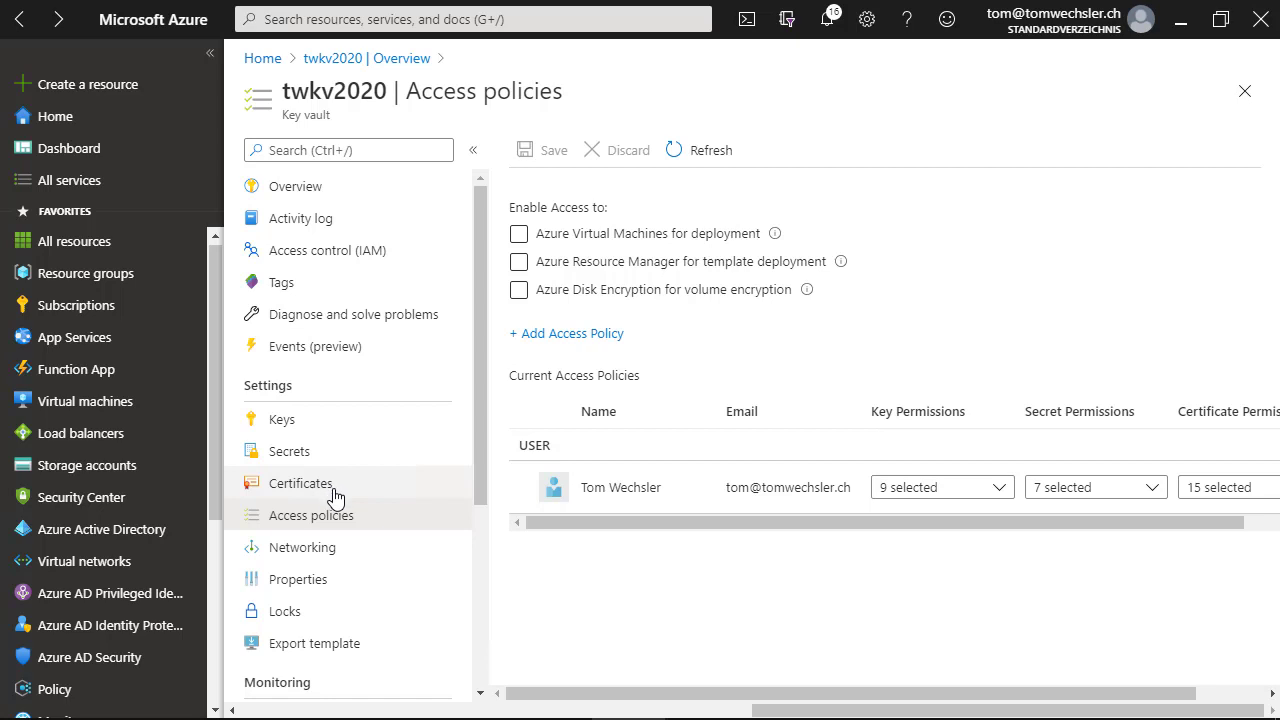
pyautogui.click(616, 290)
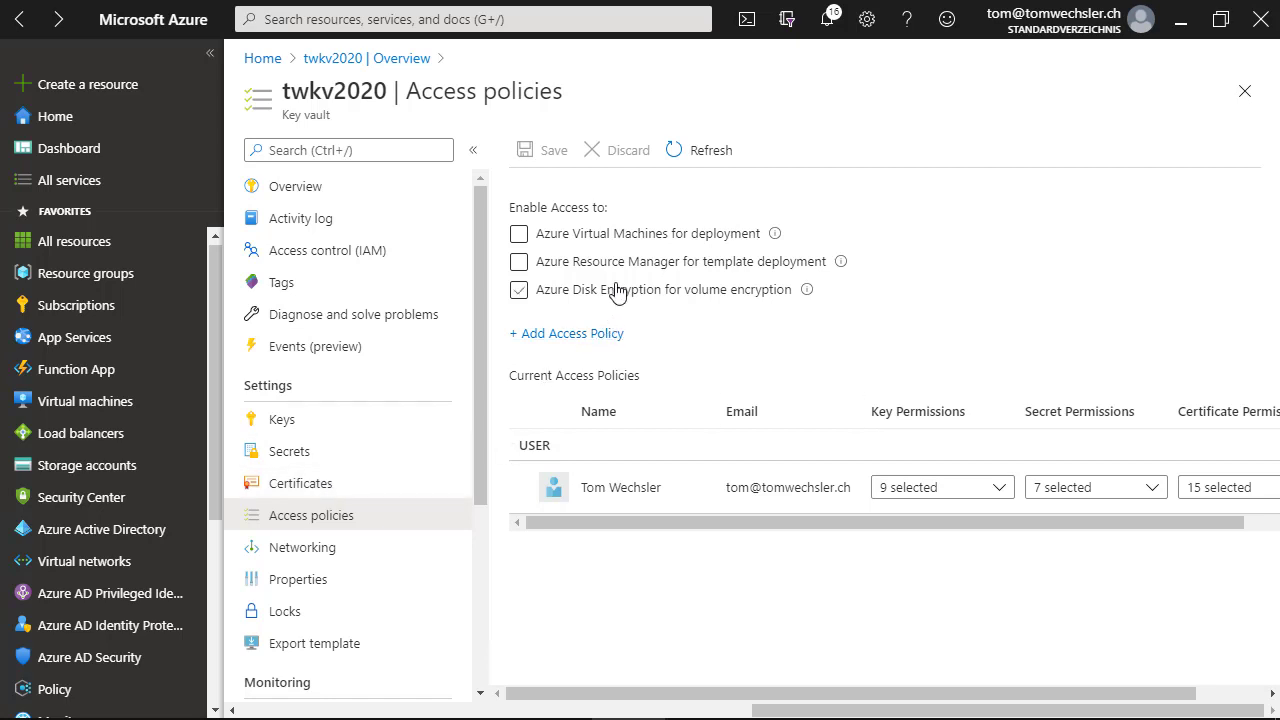
pyautogui.click(616, 290)
pyautogui.click(549, 241)
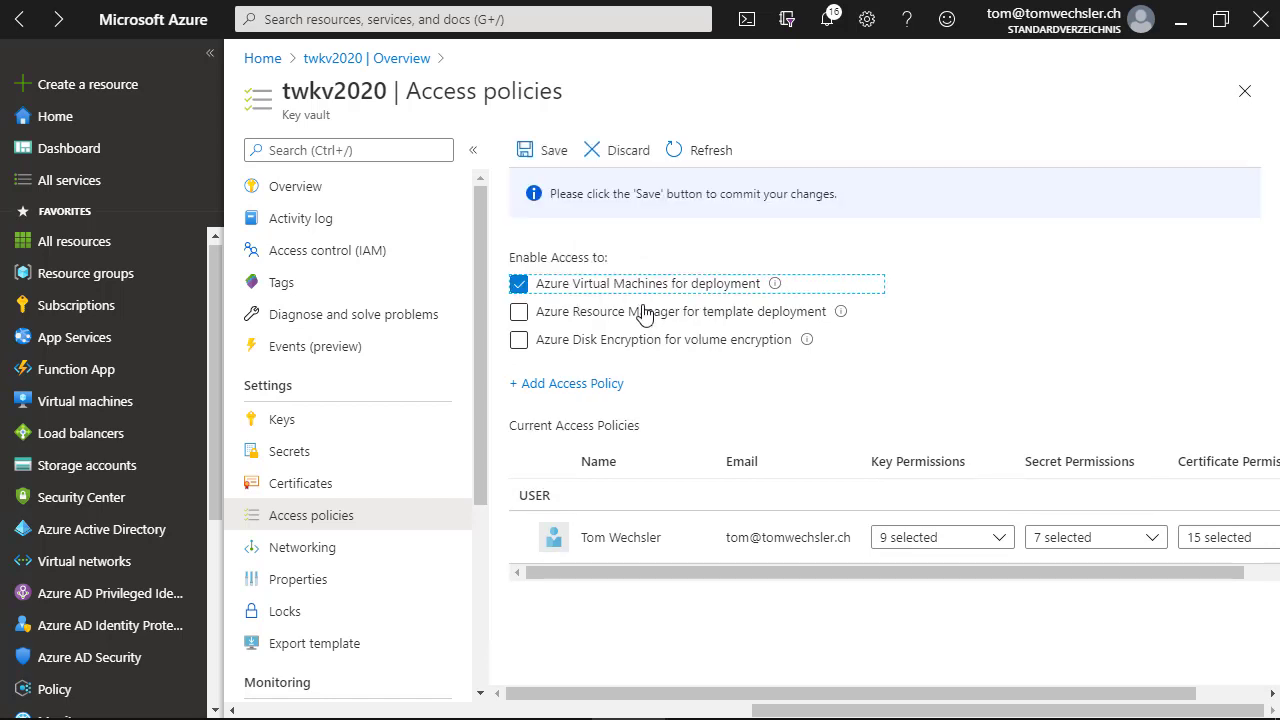
pyautogui.click(597, 321)
pyautogui.click(595, 321)
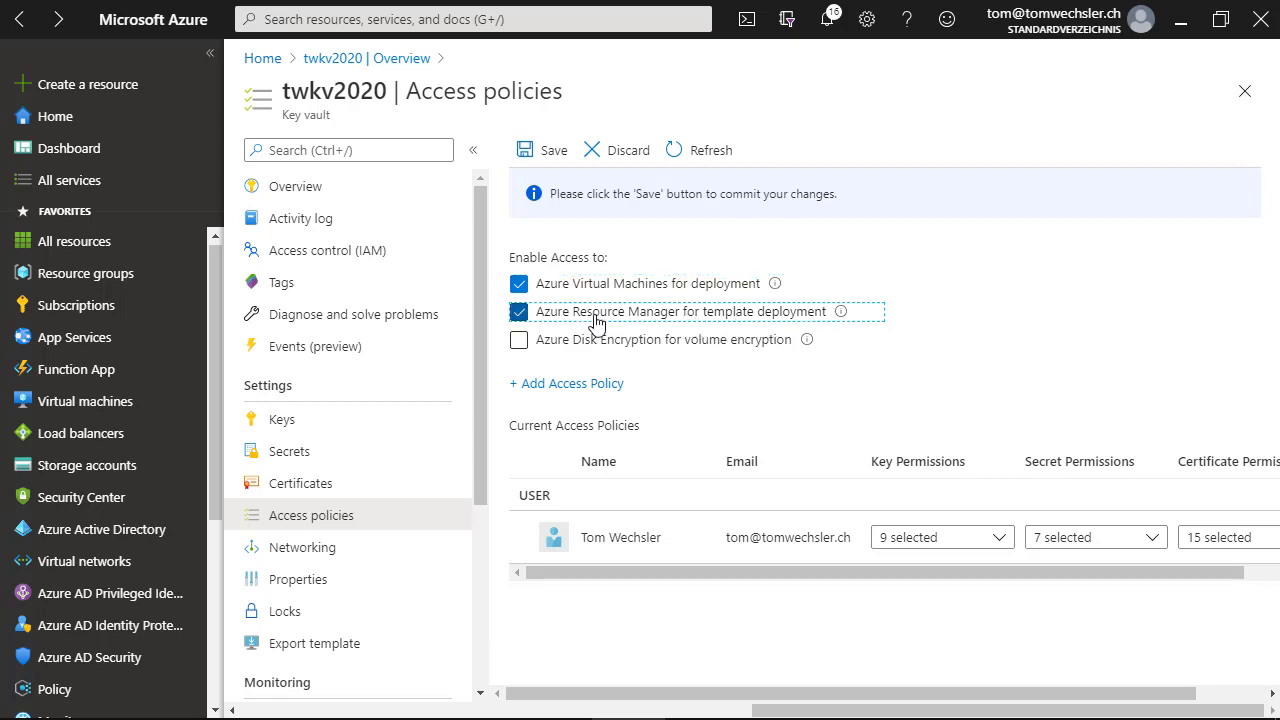
pyautogui.click(637, 349)
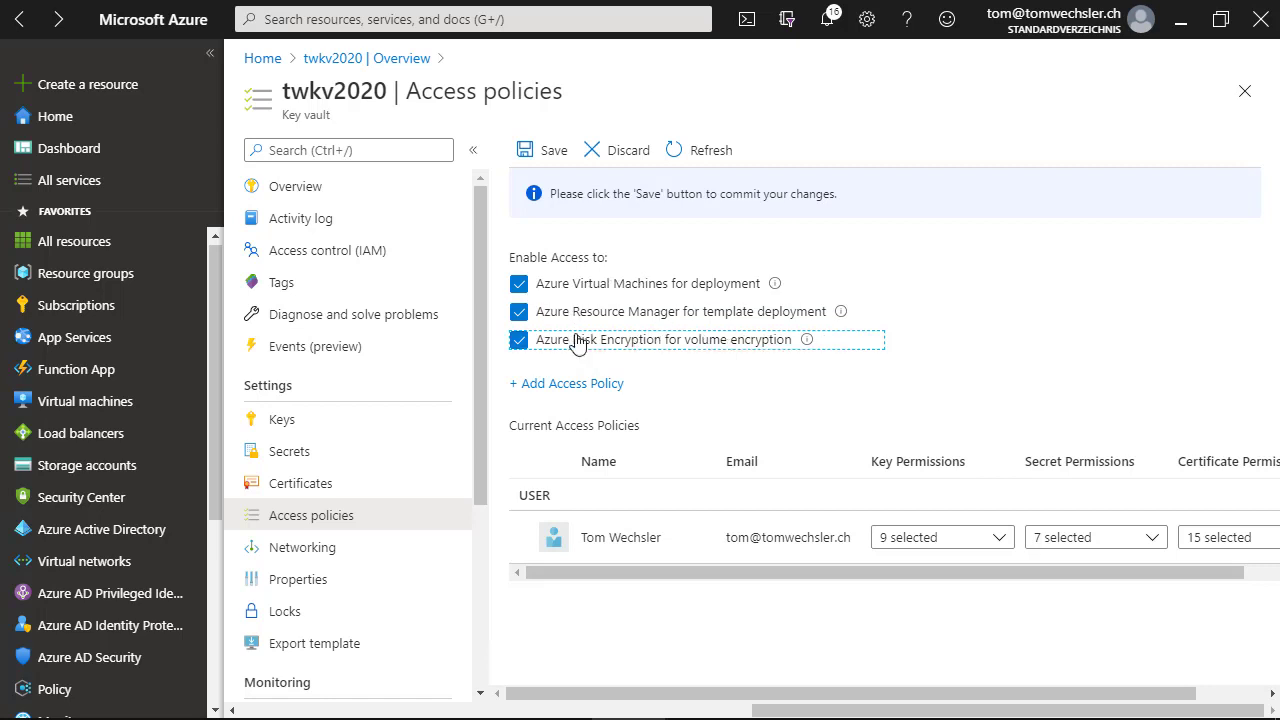
pyautogui.click(545, 153)
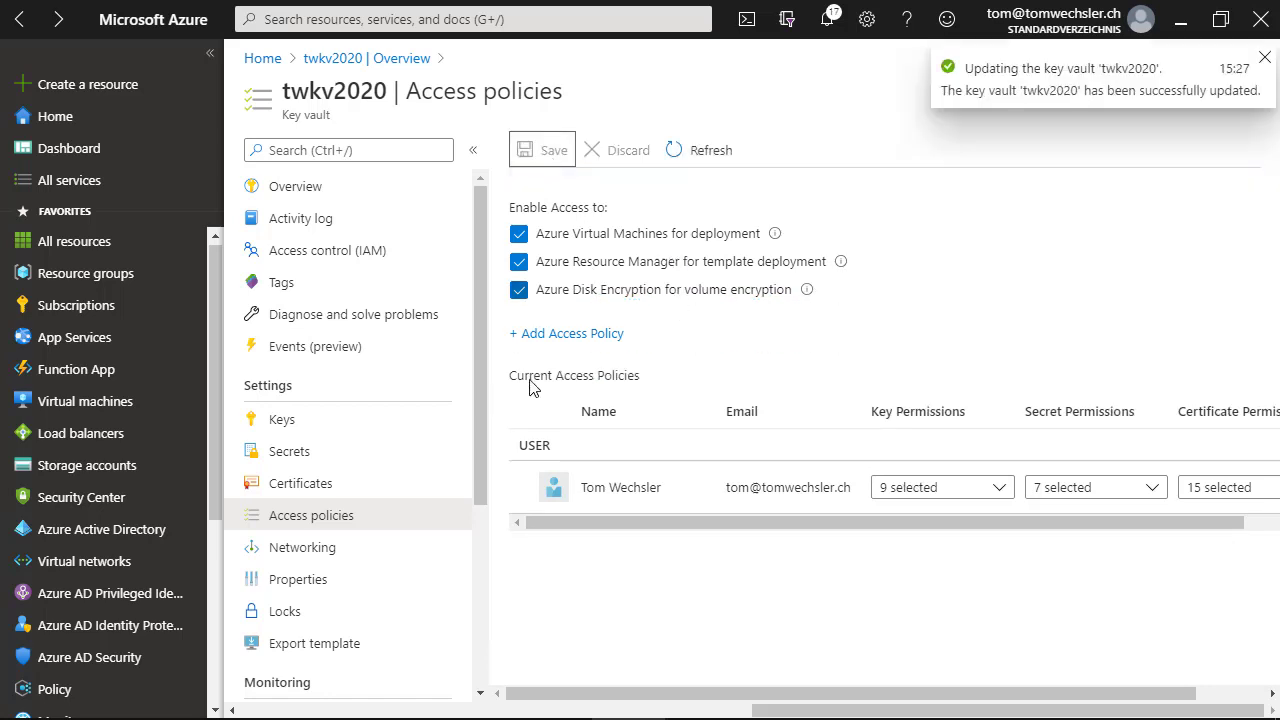
pyautogui.click(672, 330)
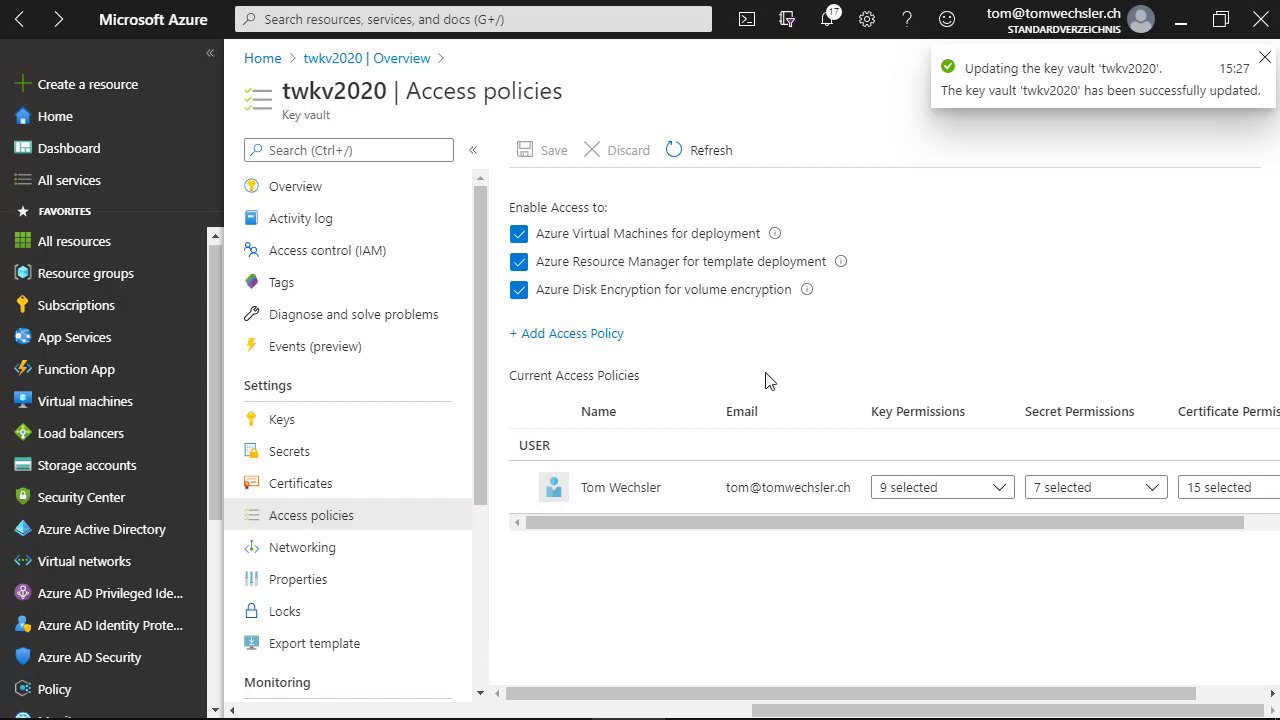
# Step: Start a new access policy based on the Key Management template
pyautogui.click(577, 344)
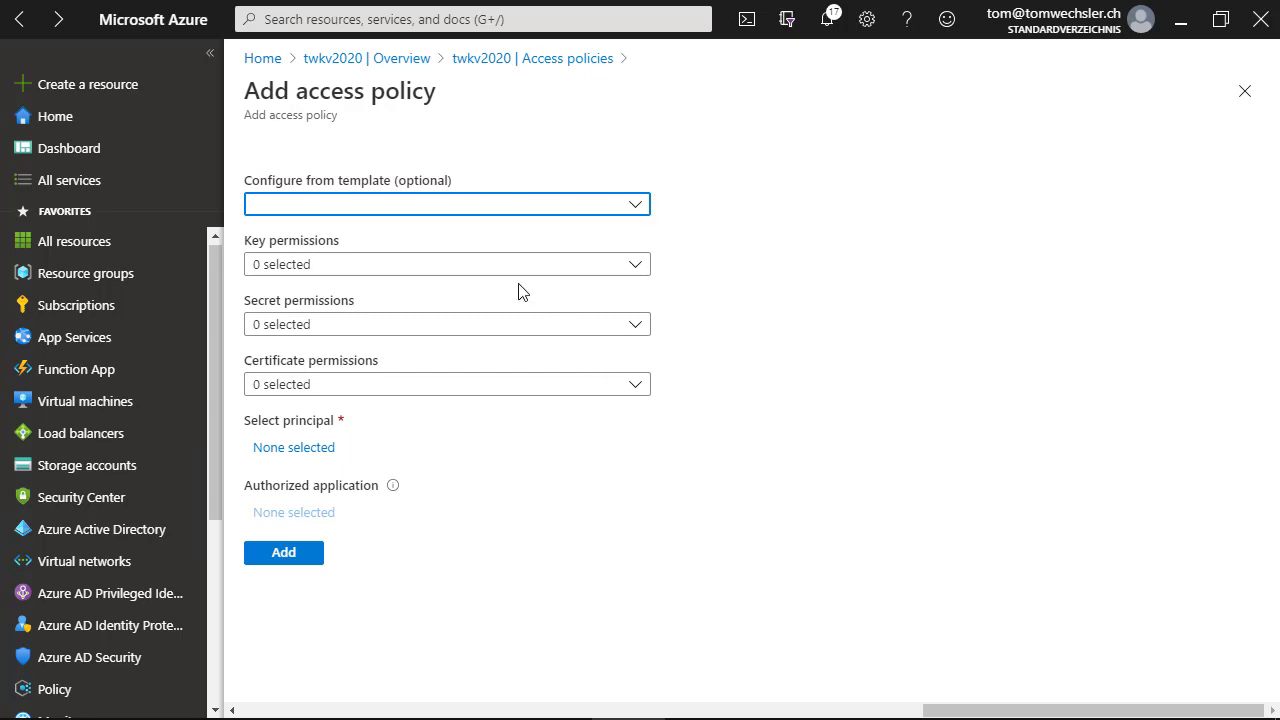
pyautogui.click(398, 207)
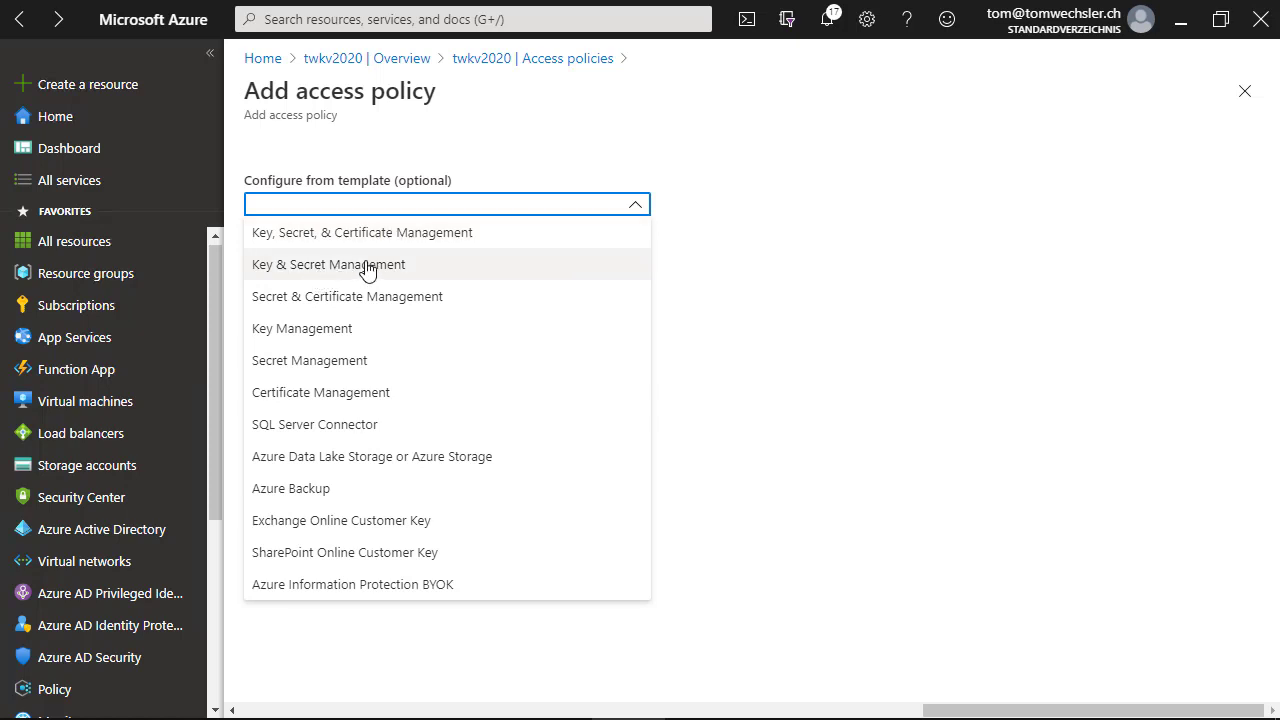
pyautogui.click(337, 334)
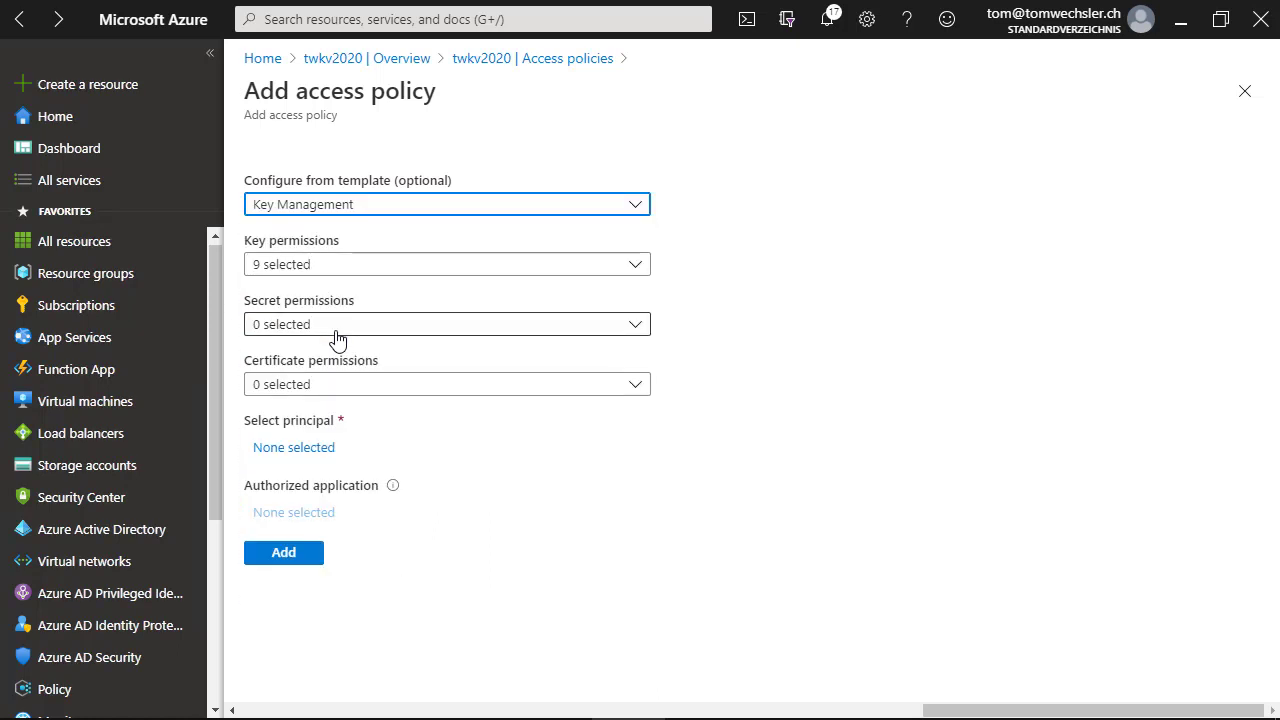
# Step: Limit the policy's key permissions to Get and List only, then pick a principal
pyautogui.click(342, 268)
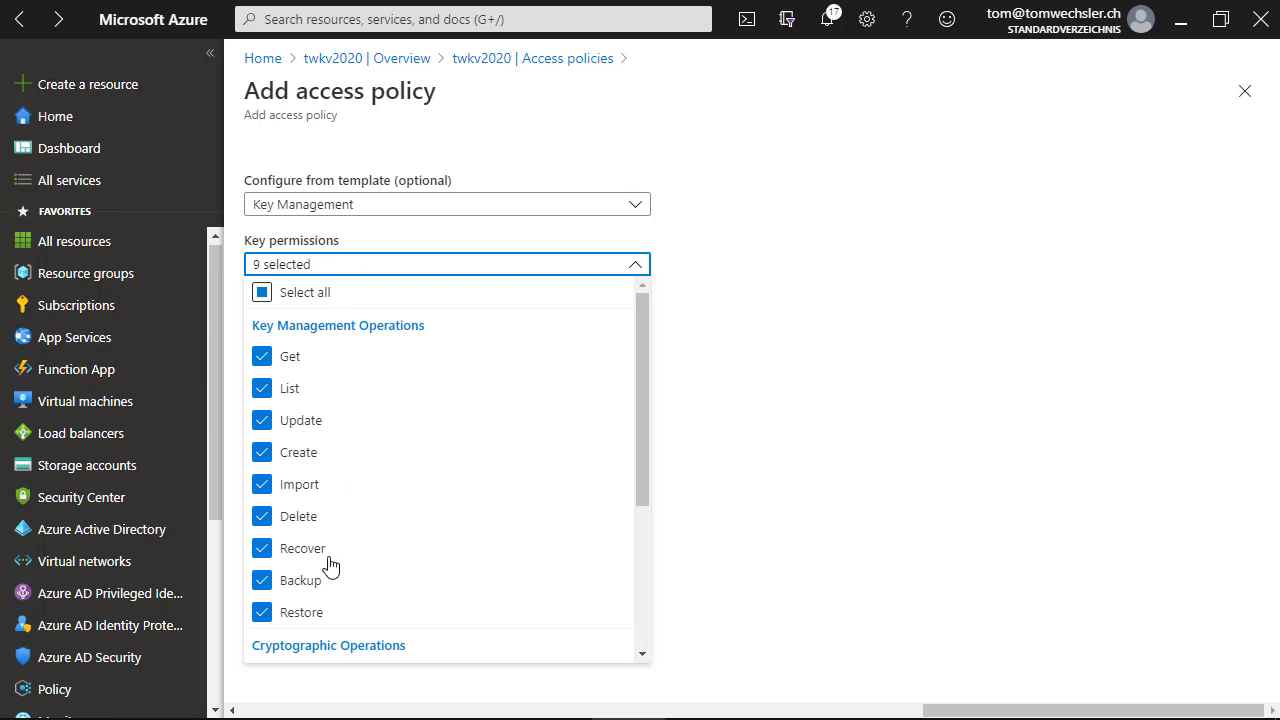
pyautogui.click(265, 294)
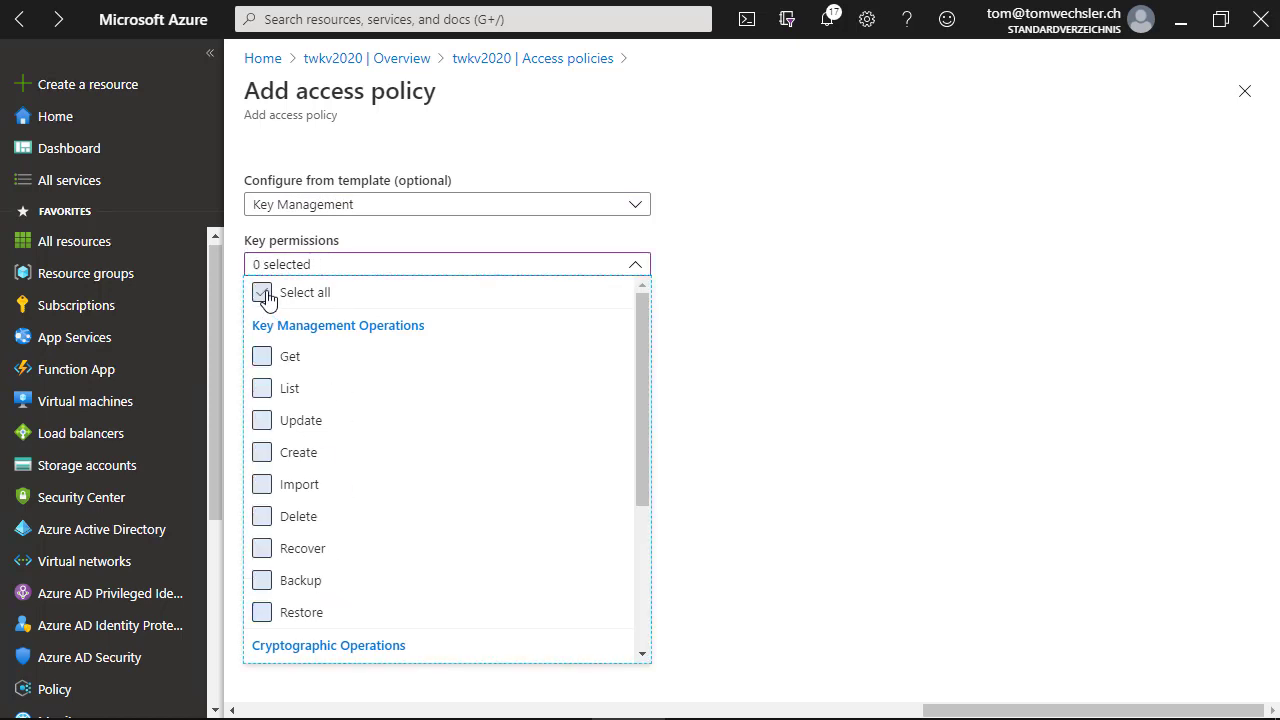
pyautogui.click(282, 362)
pyautogui.click(264, 394)
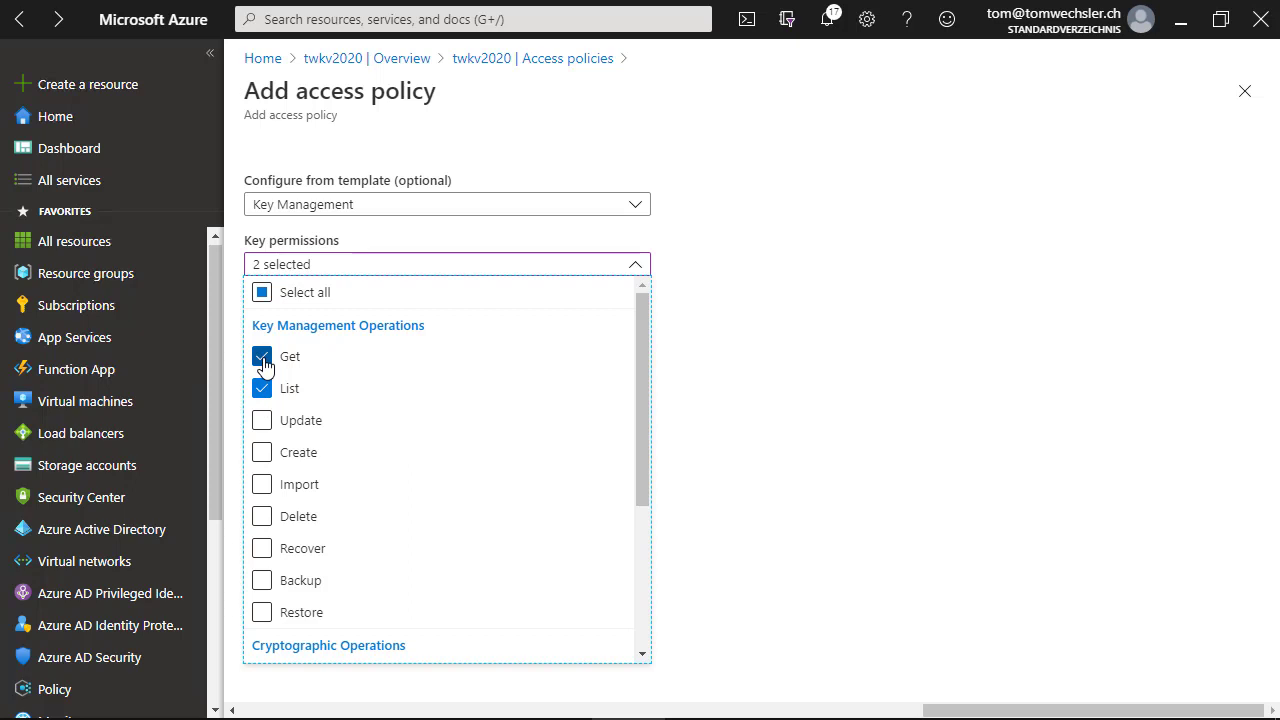
pyautogui.click(265, 365)
pyautogui.click(265, 365)
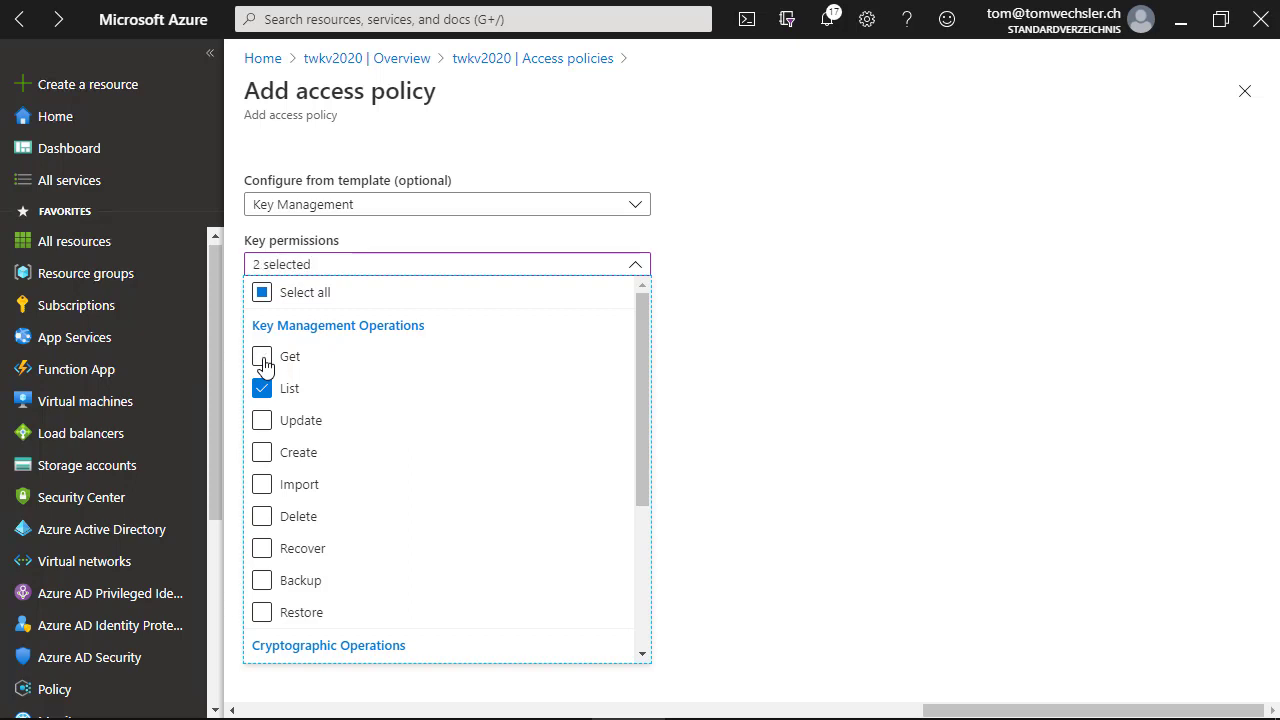
pyautogui.click(748, 391)
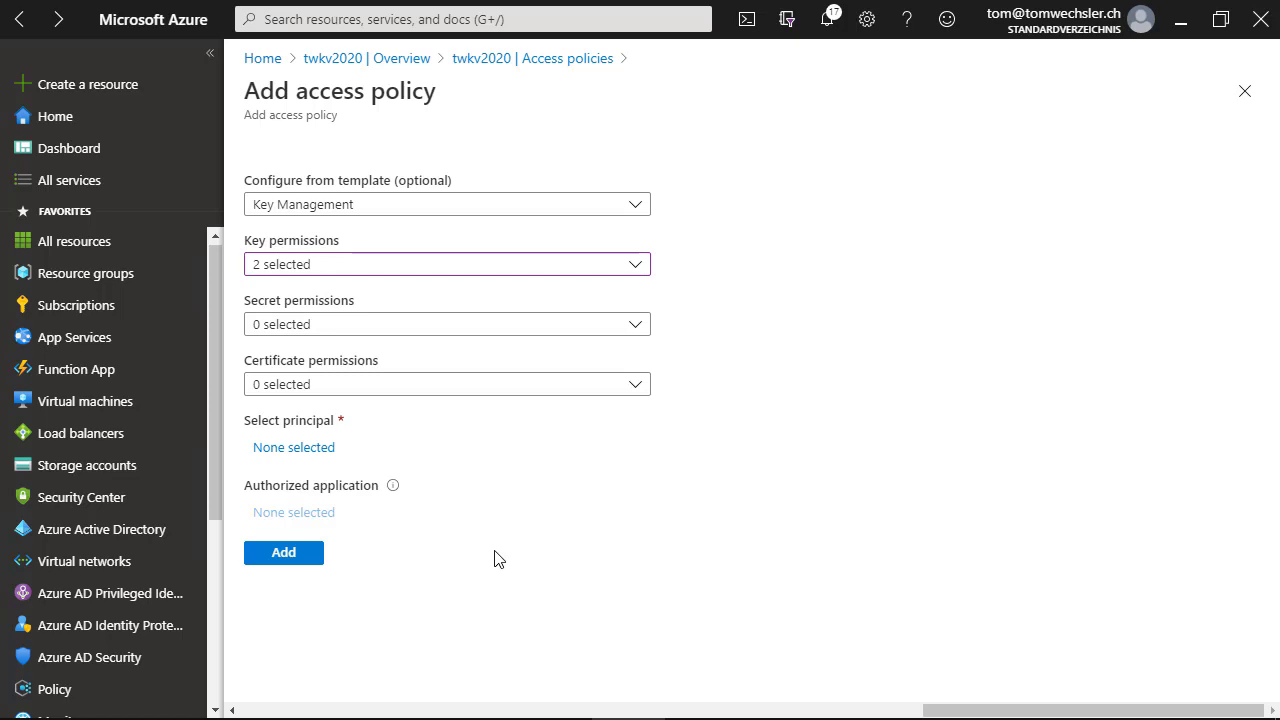
pyautogui.click(305, 455)
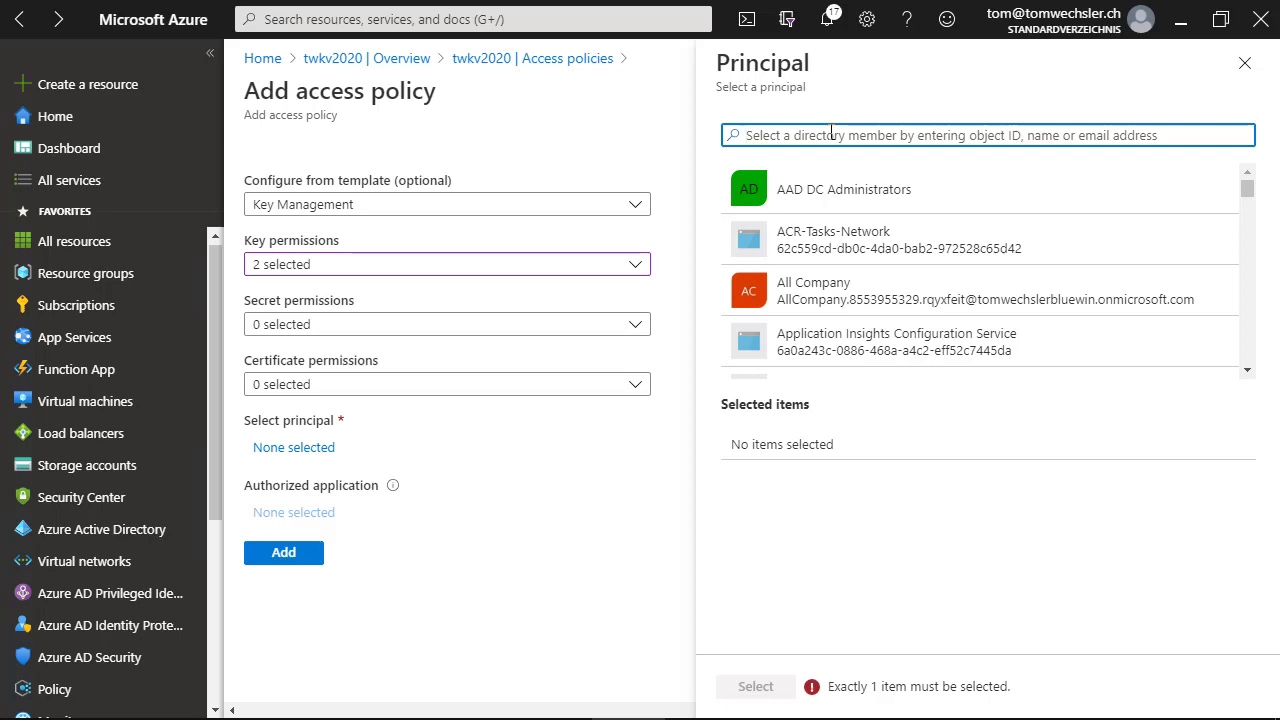
# Step: Choose the user found by searching 'jw' as principal and add the Get/List key policy
pyautogui.write('jw')
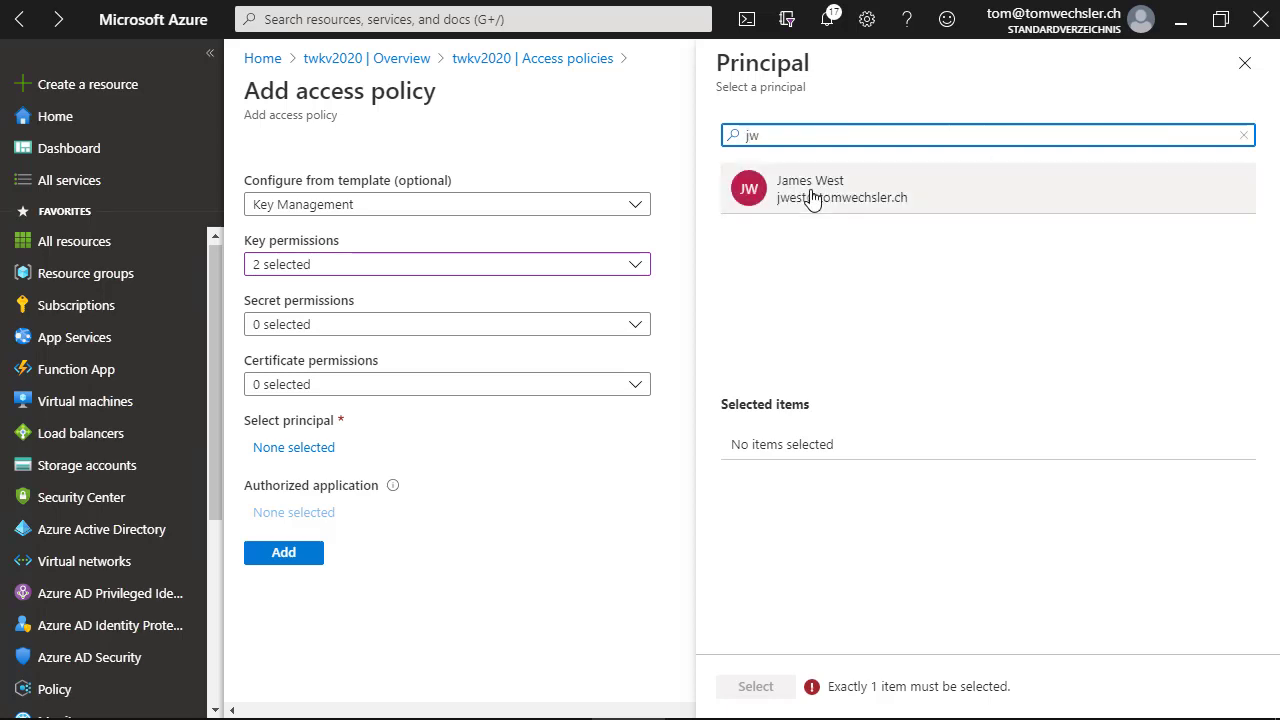
pyautogui.click(812, 190)
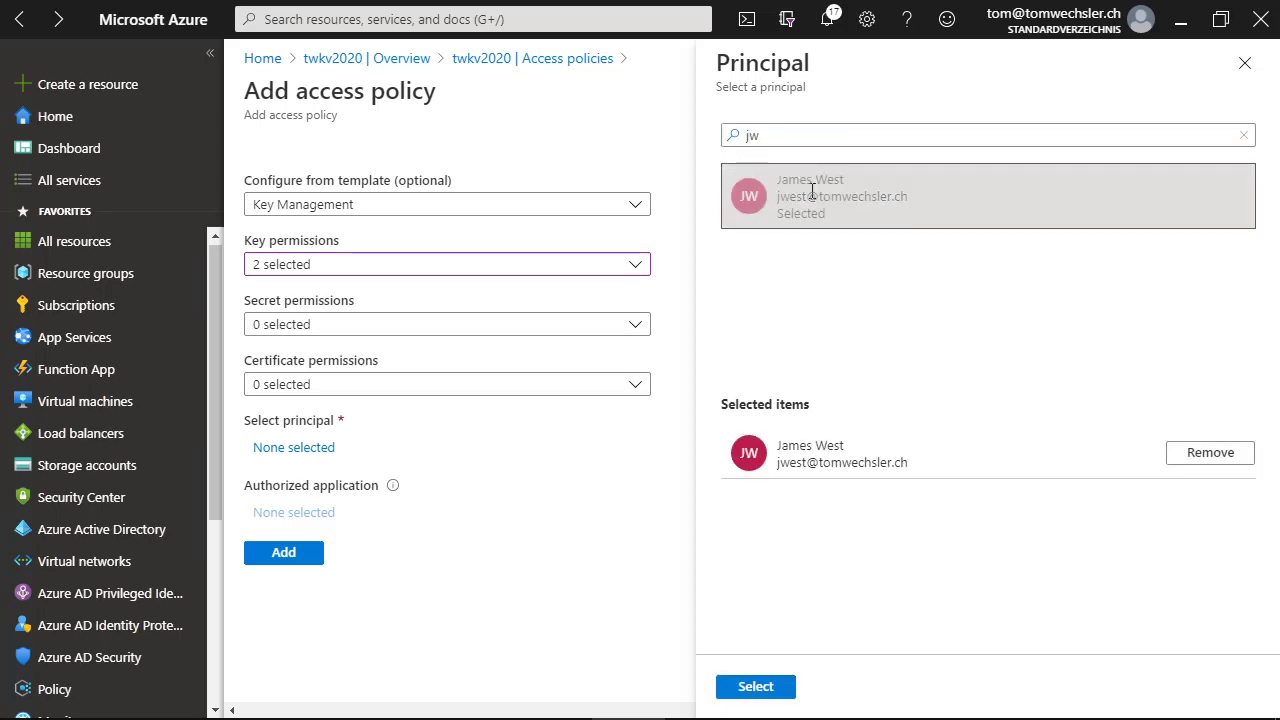
pyautogui.click(768, 688)
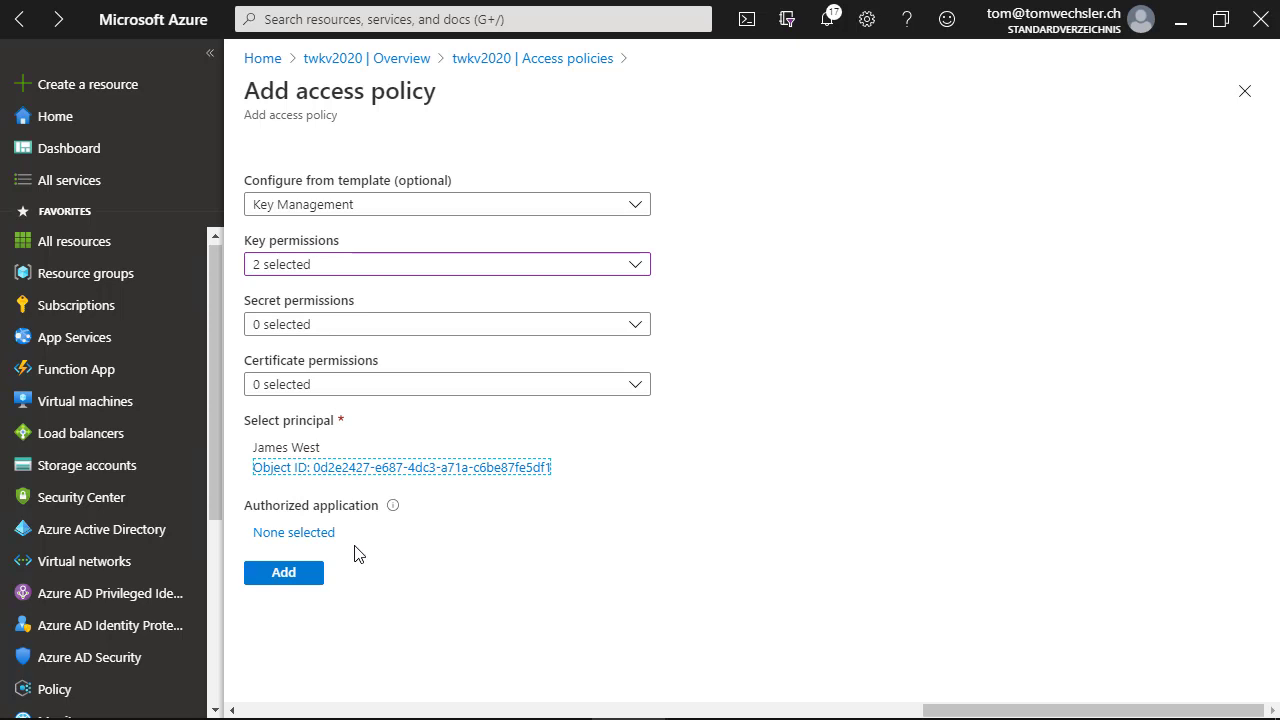
pyautogui.click(283, 580)
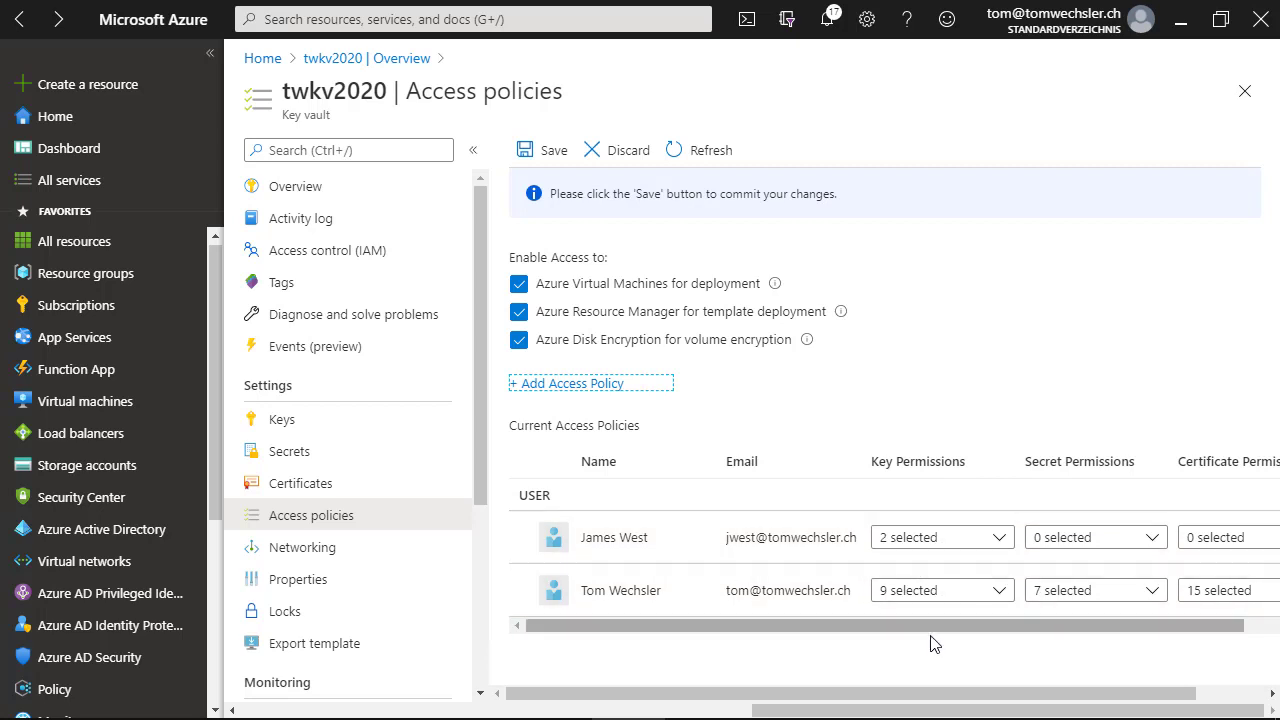
pyautogui.moveTo(937, 640); pyautogui.dragTo(1086, 634)
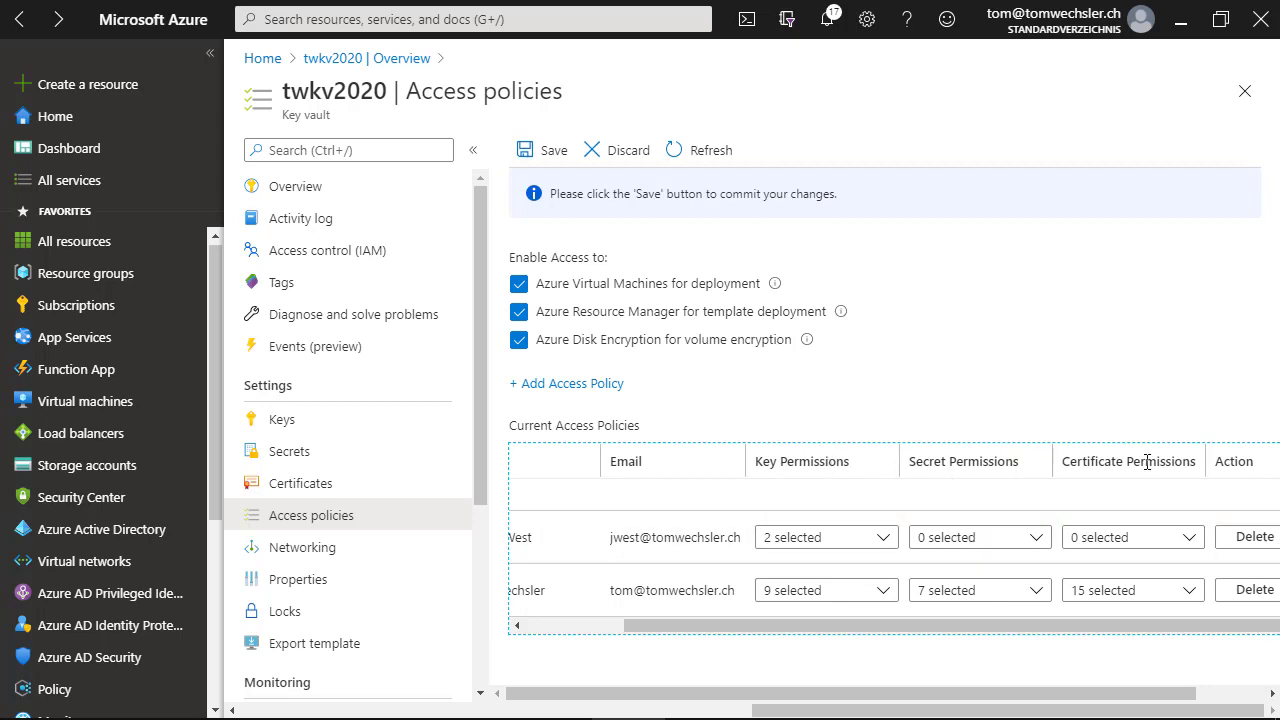
pyautogui.moveTo(1100, 630); pyautogui.dragTo(857, 650)
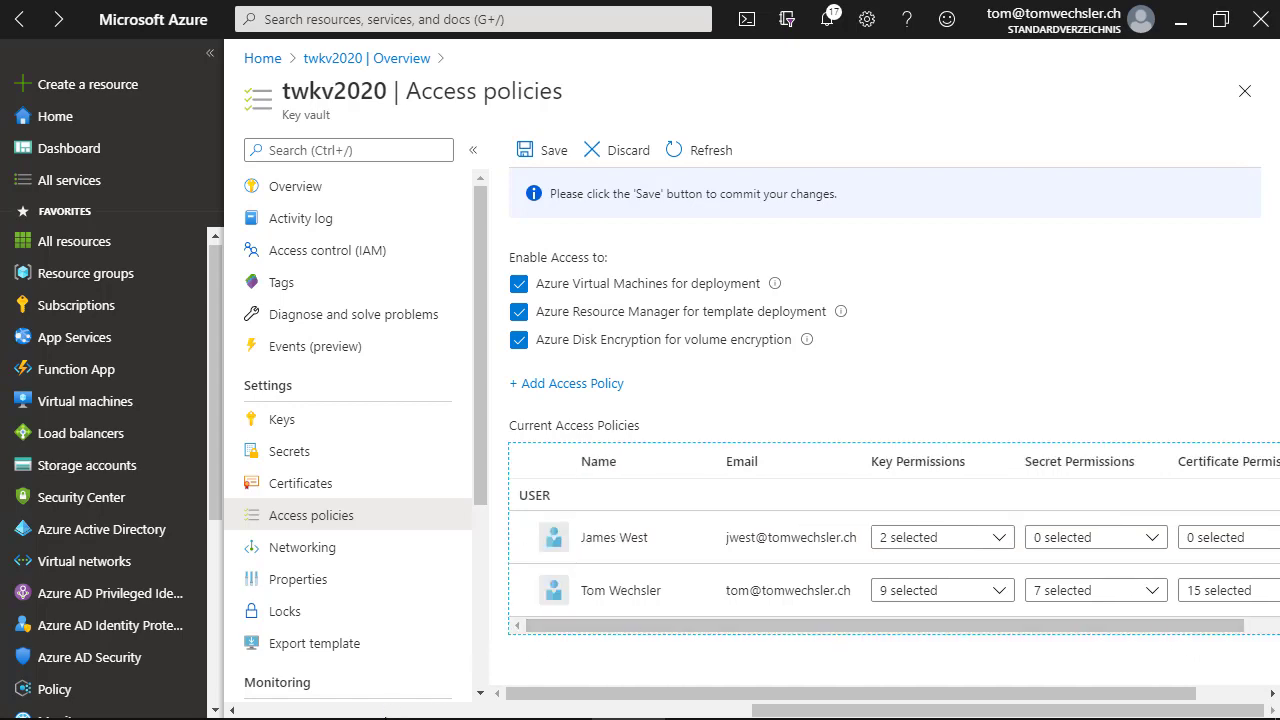
# Step: In the restricted user's browser window, reload twkv2020's Keys list
pyautogui.click(225, 702)
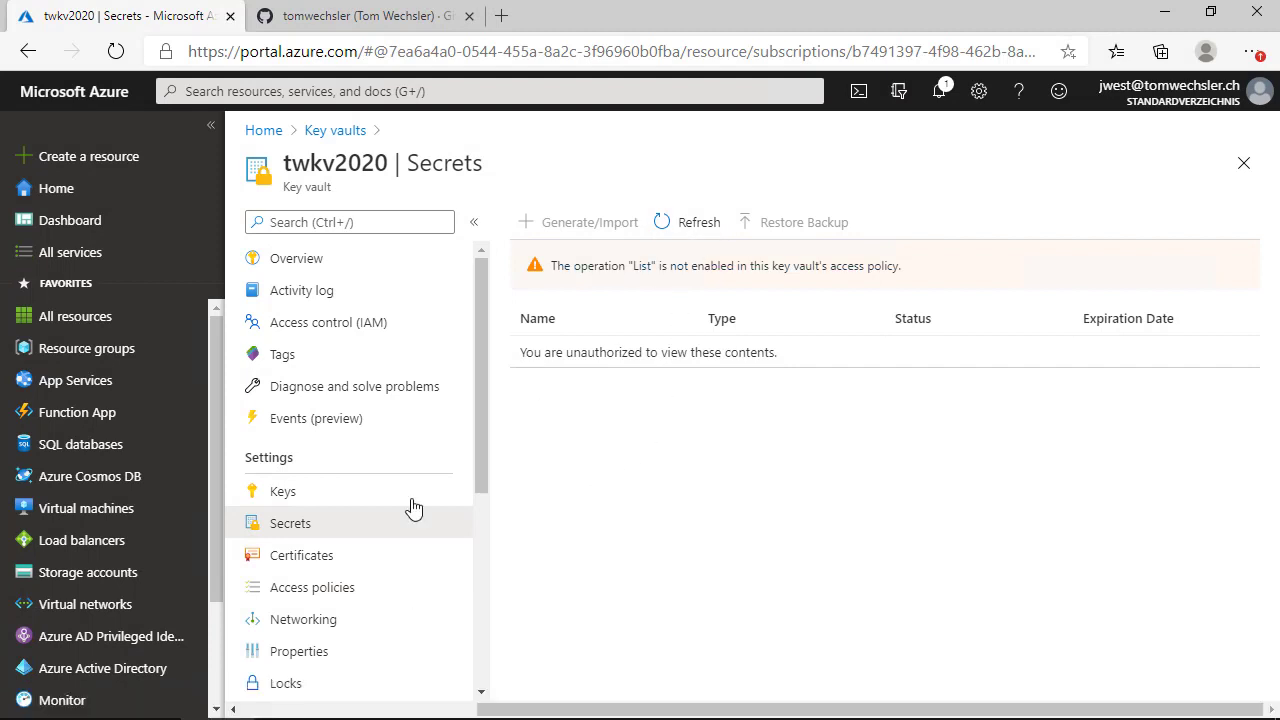
pyautogui.click(307, 492)
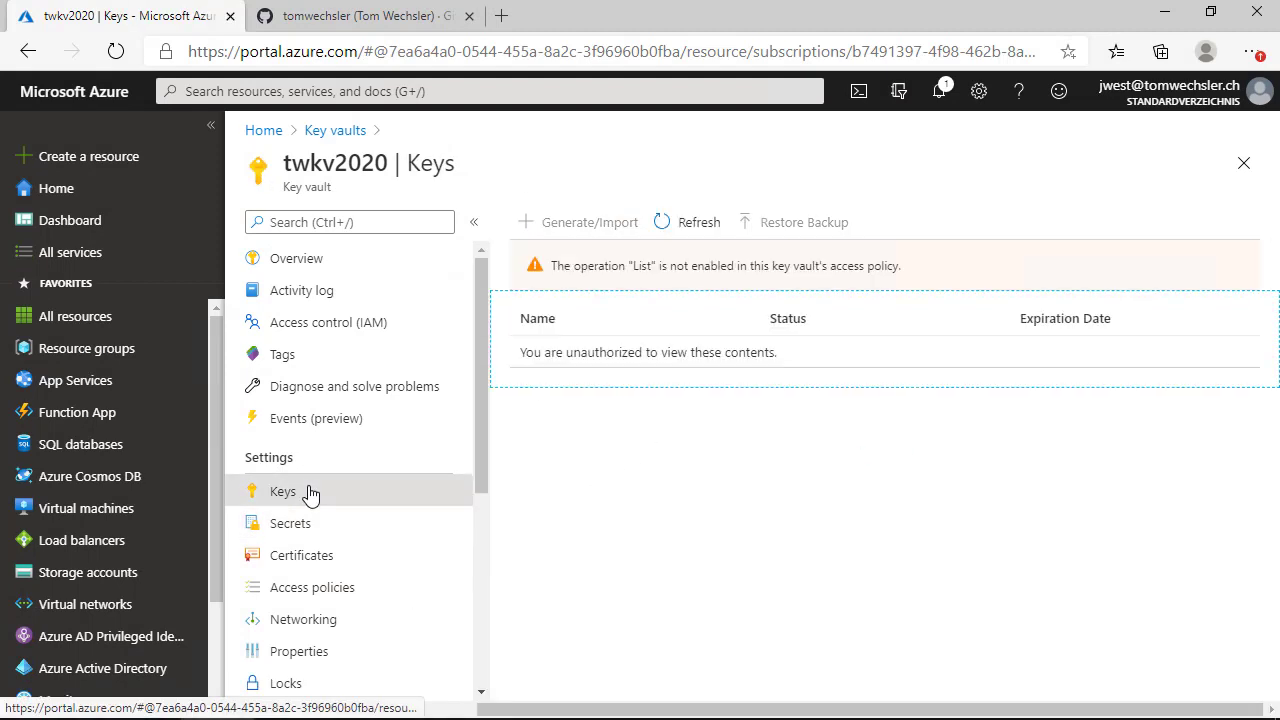
pyautogui.click(698, 222)
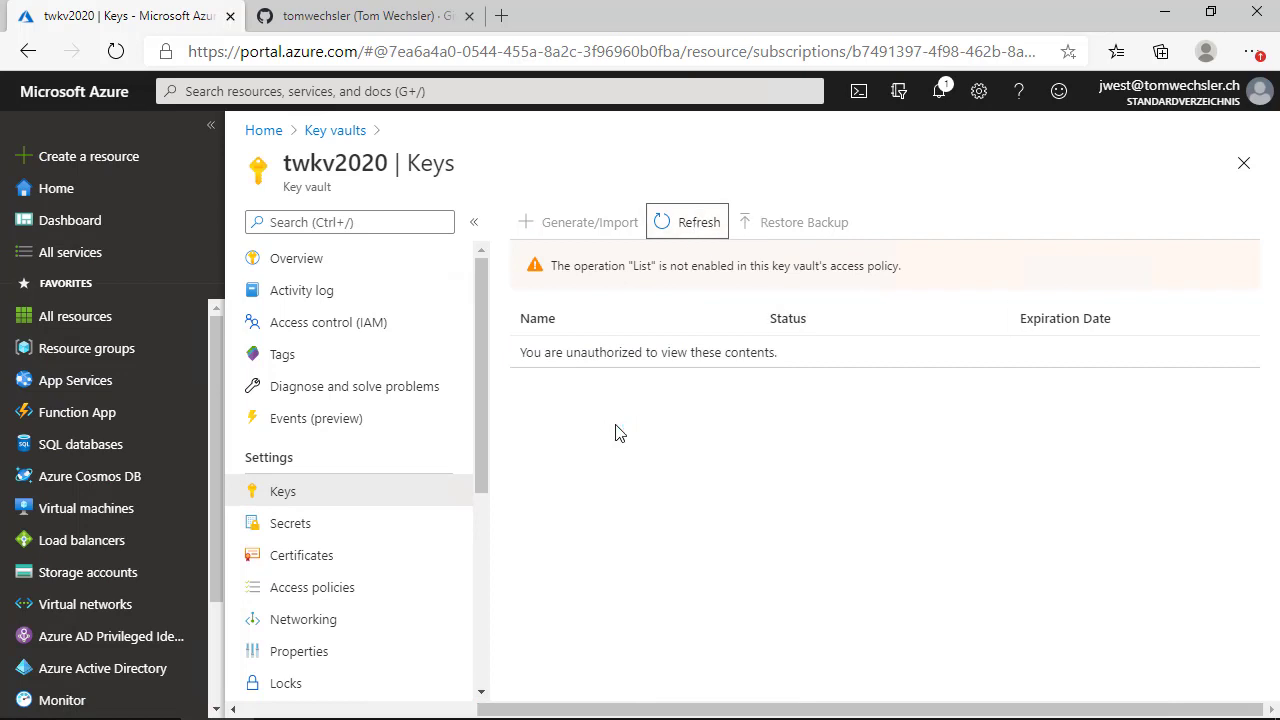
# Step: Sign out and sign back in with the restricted user's account and password
pyautogui.click(1163, 101)
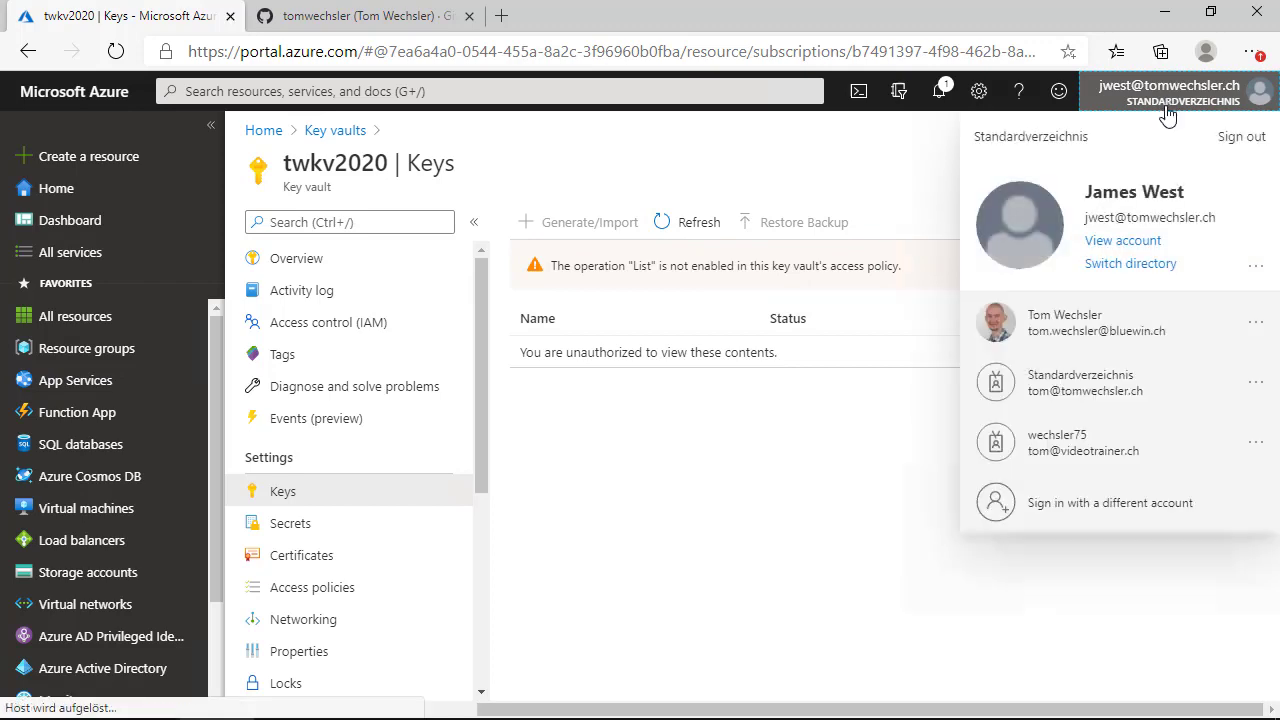
pyautogui.click(1241, 138)
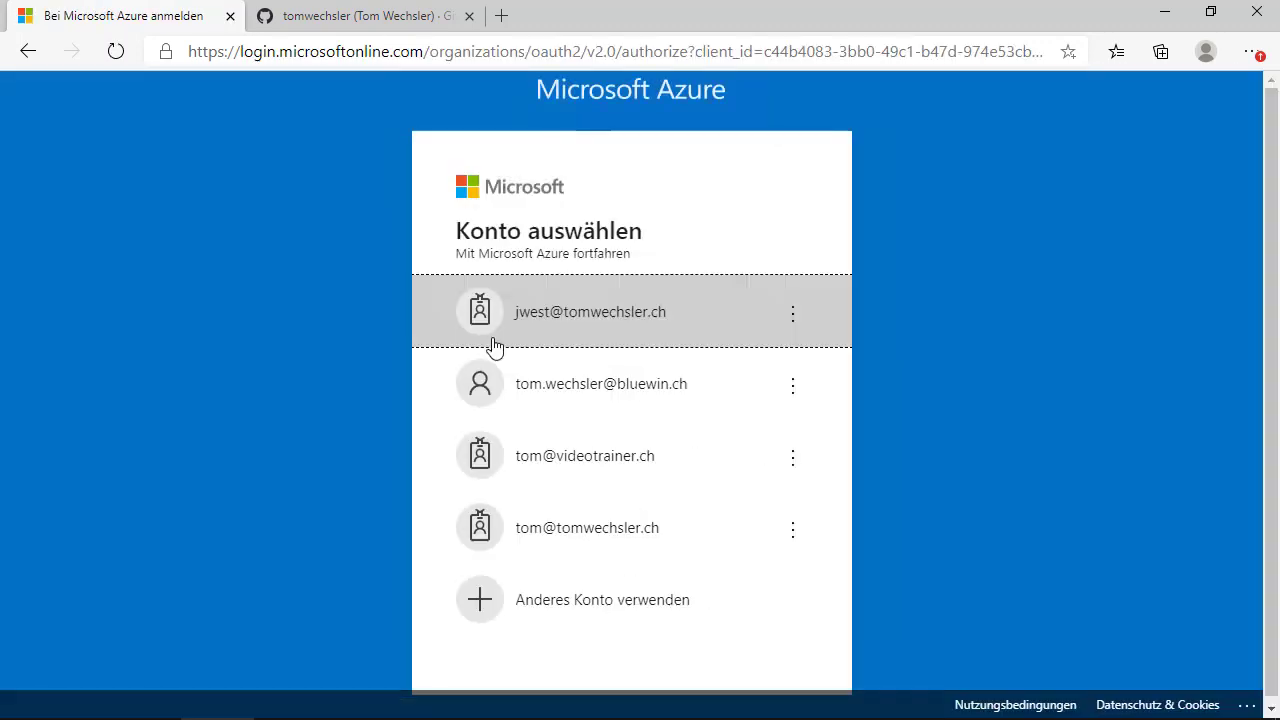
pyautogui.click(580, 318)
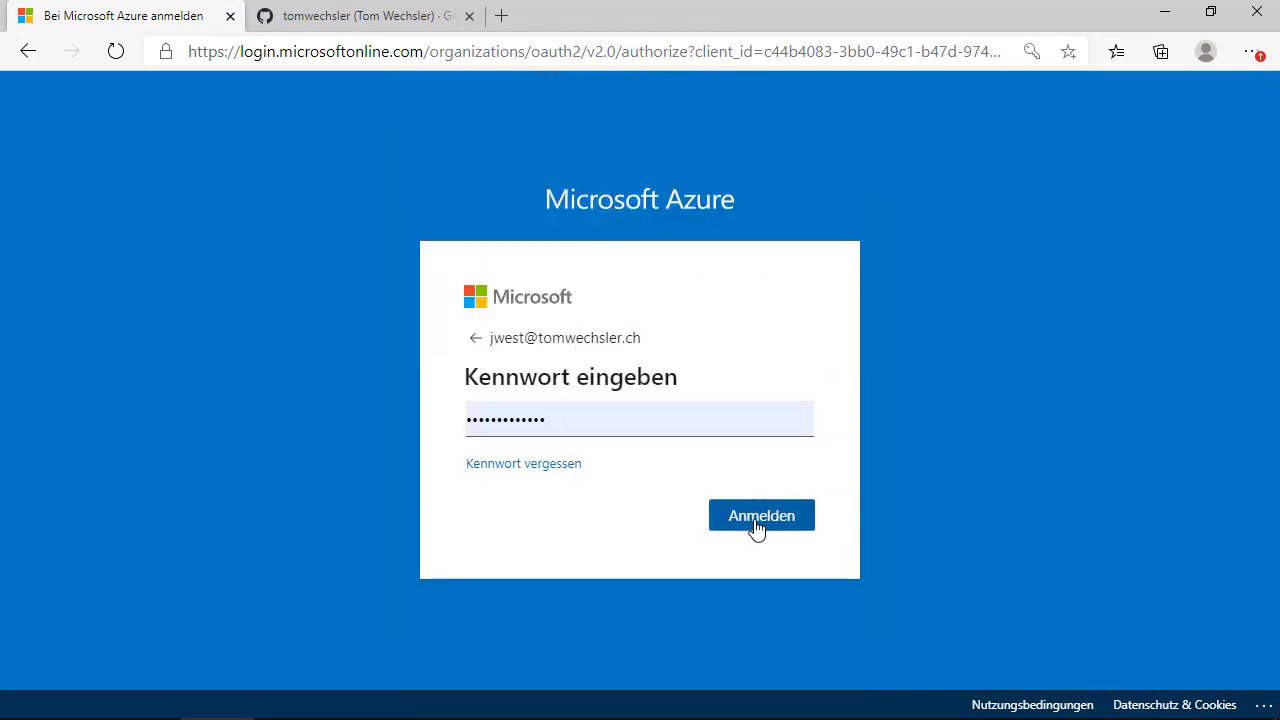
pyautogui.click(757, 526)
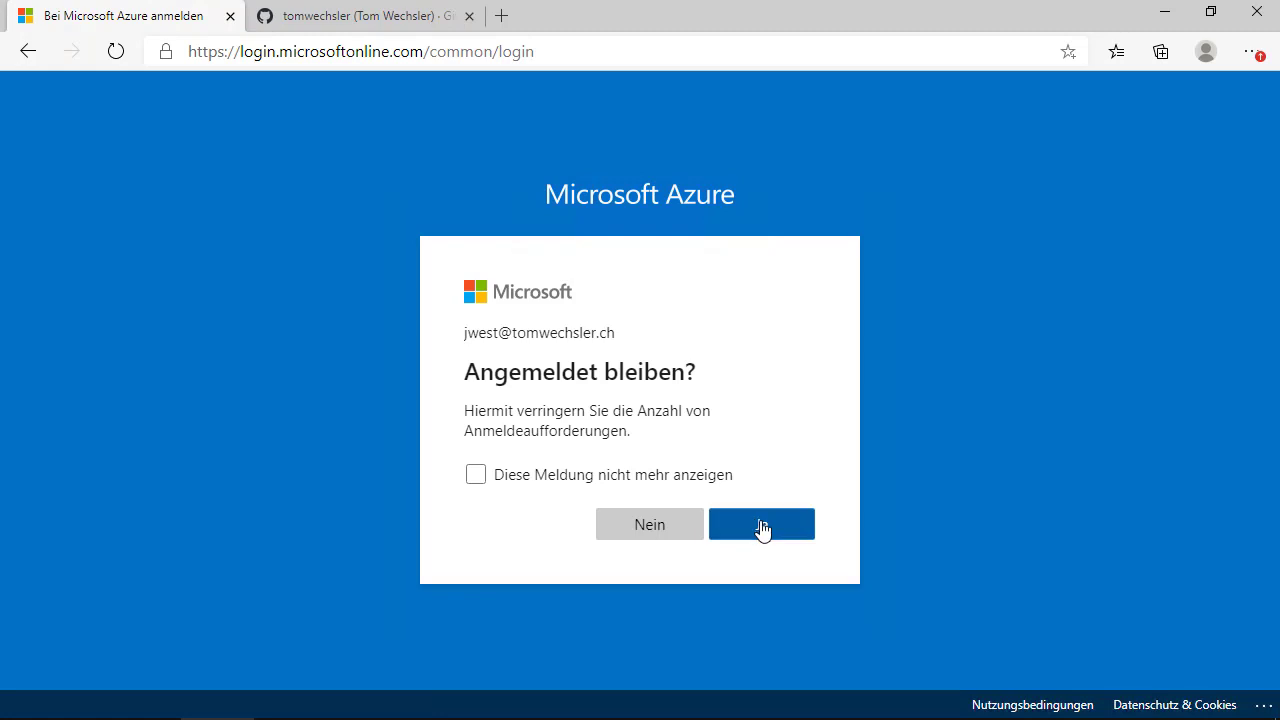
pyautogui.click(760, 528)
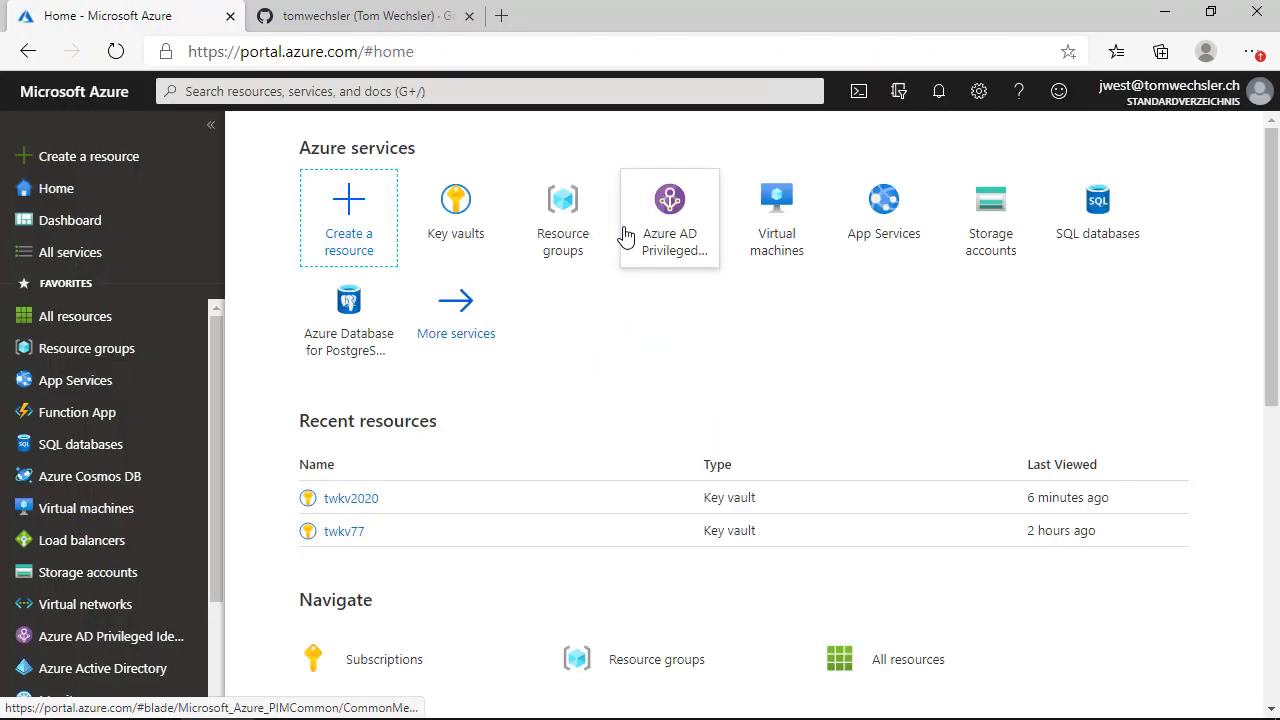
# Step: As the restricted user, open twkv2020's Keys and refresh, then go to the administrator's window
pyautogui.click(366, 500)
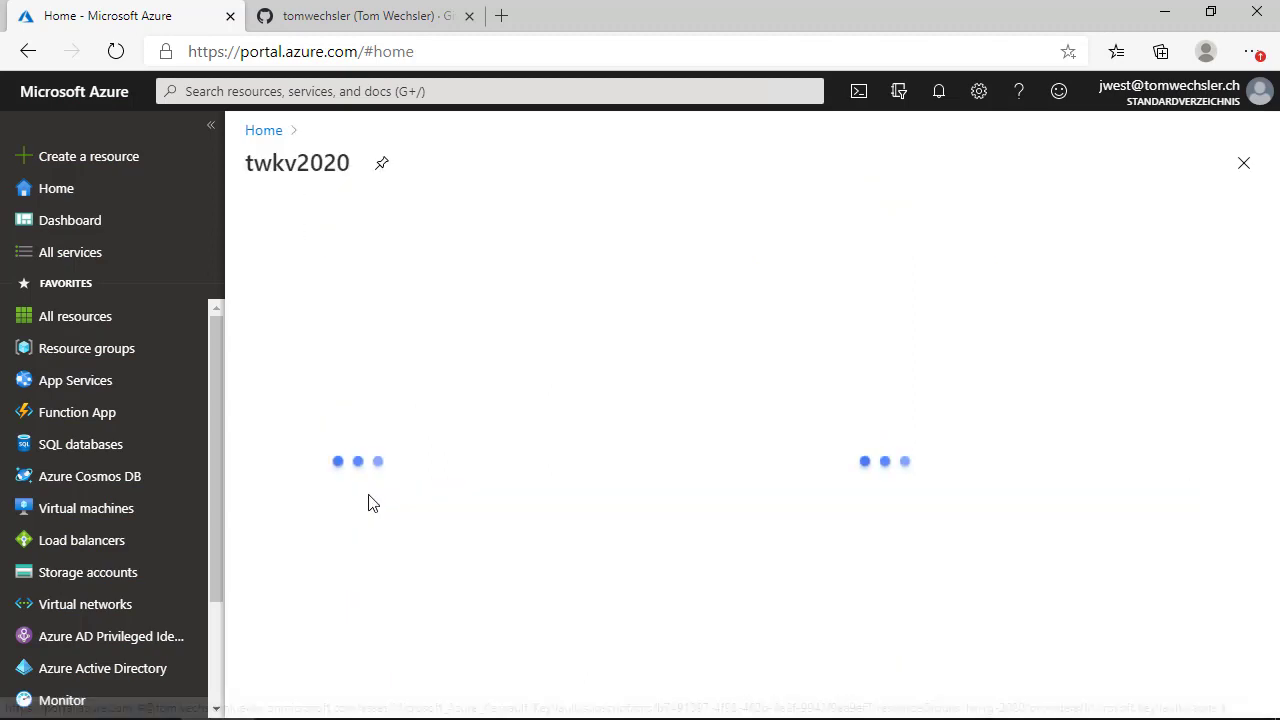
pyautogui.scroll(-1, 397, 443)
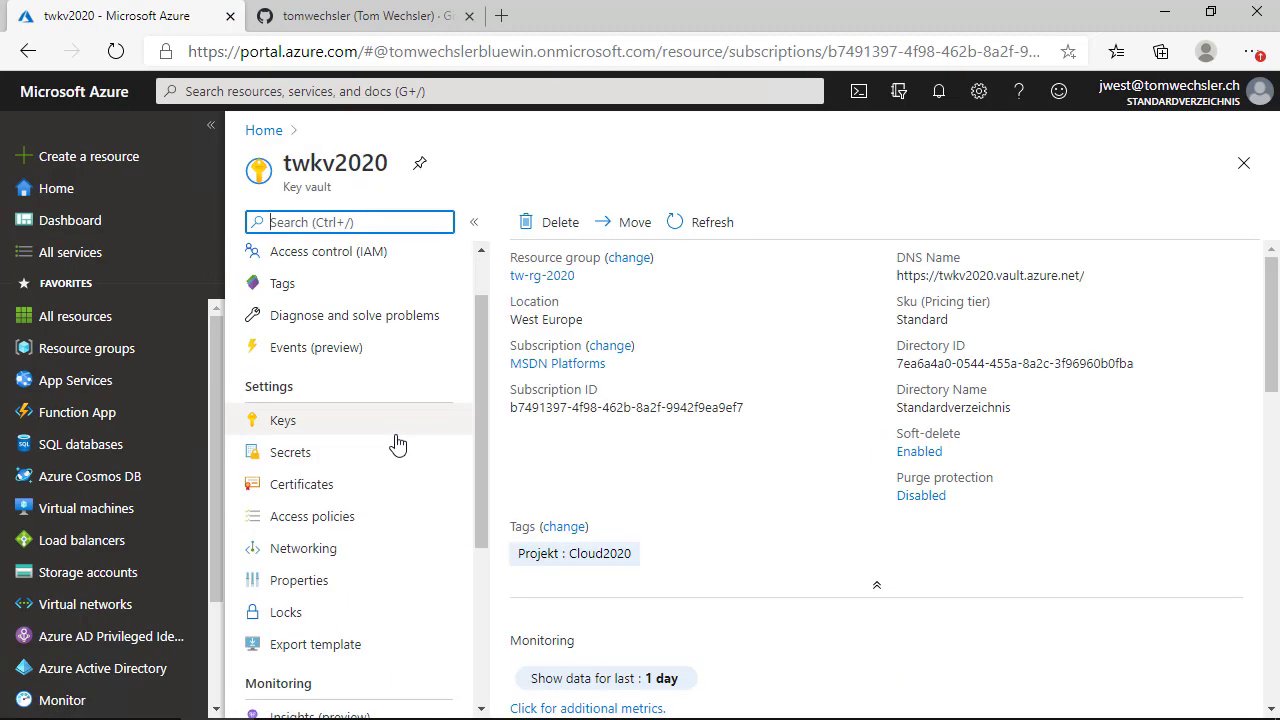
pyautogui.click(312, 424)
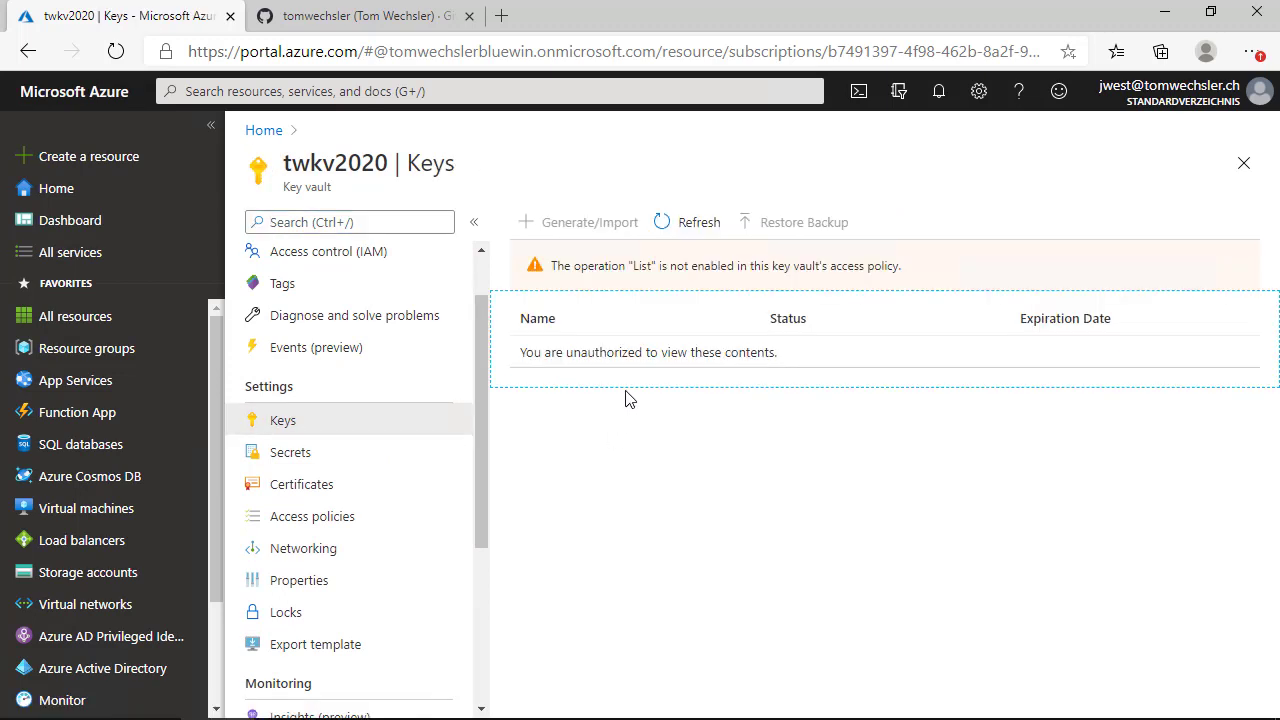
pyautogui.click(695, 224)
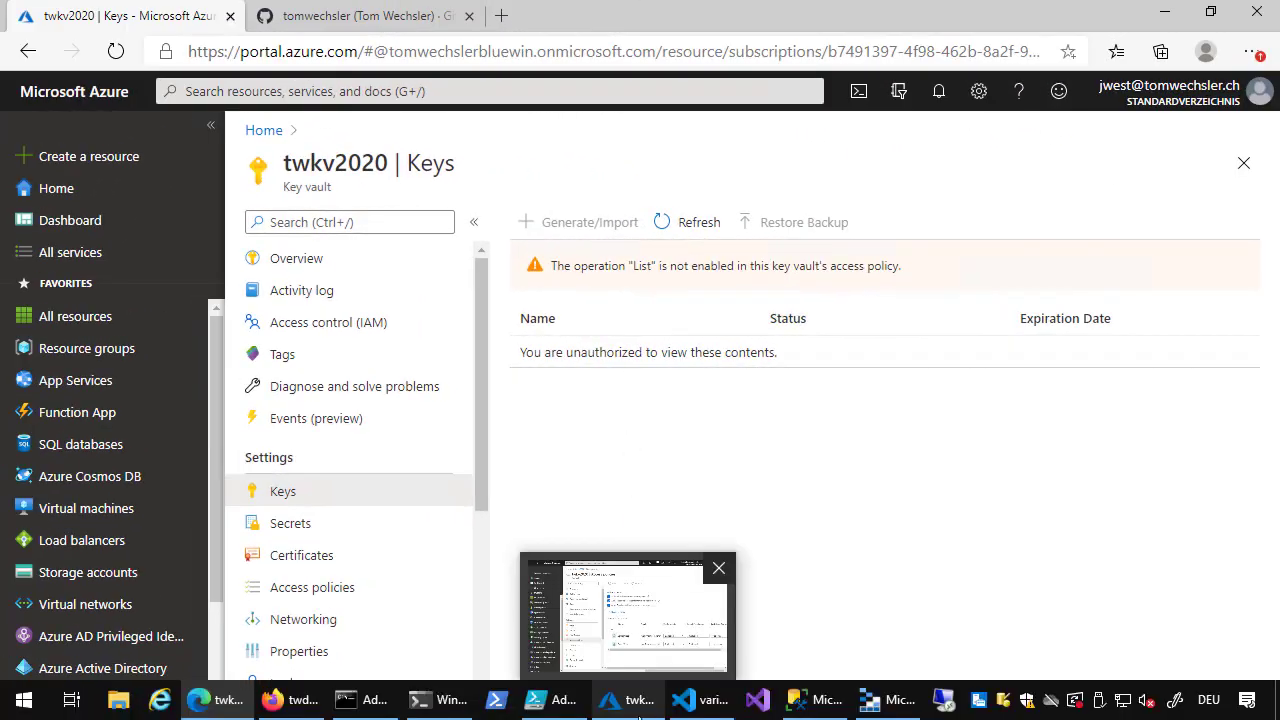
pyautogui.click(630, 699)
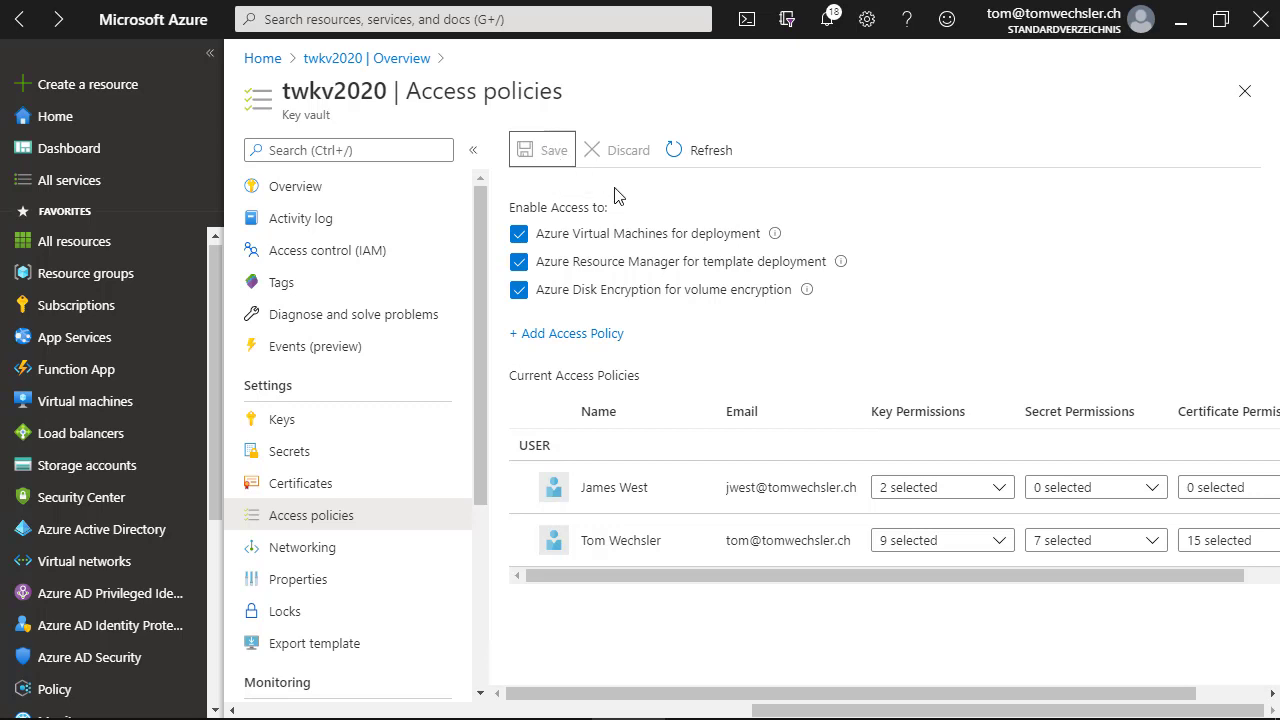
# Step: Refresh the restricted user's twkv2020 Keys so DiskKey shows Enabled, then return to Access policies
pyautogui.moveTo(485, 715)
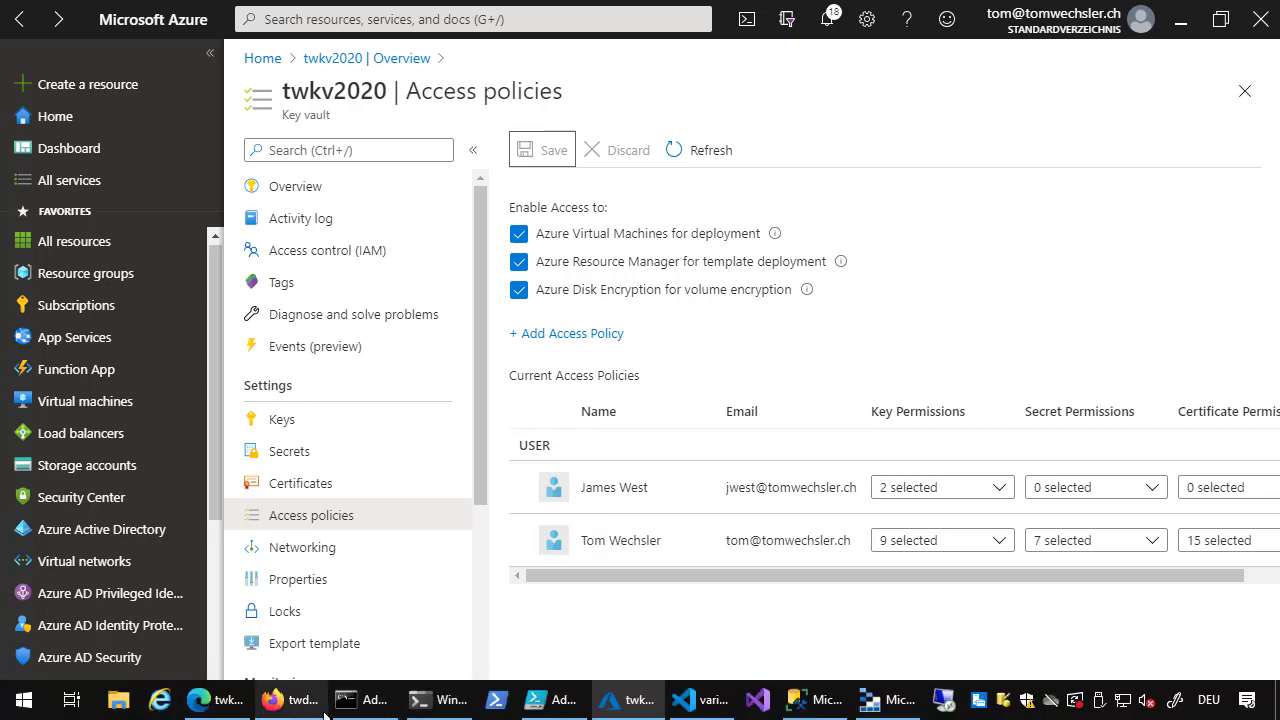
pyautogui.click(290, 699)
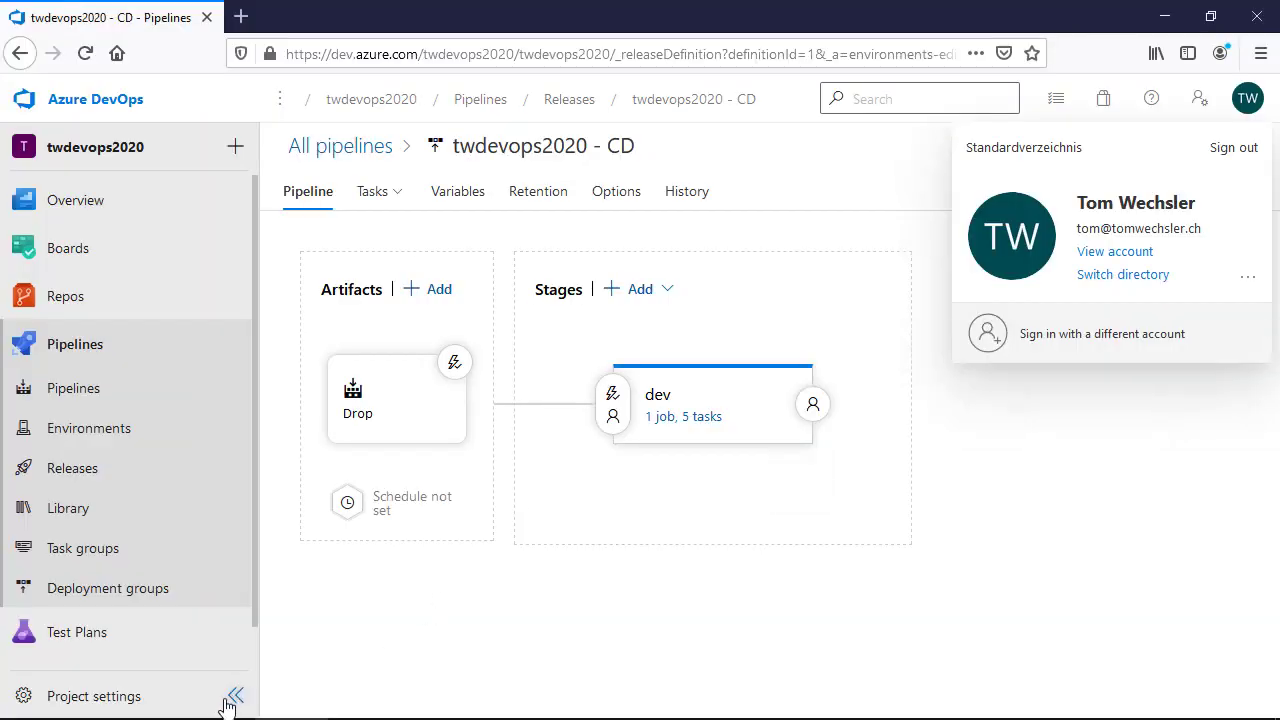
pyautogui.click(215, 700)
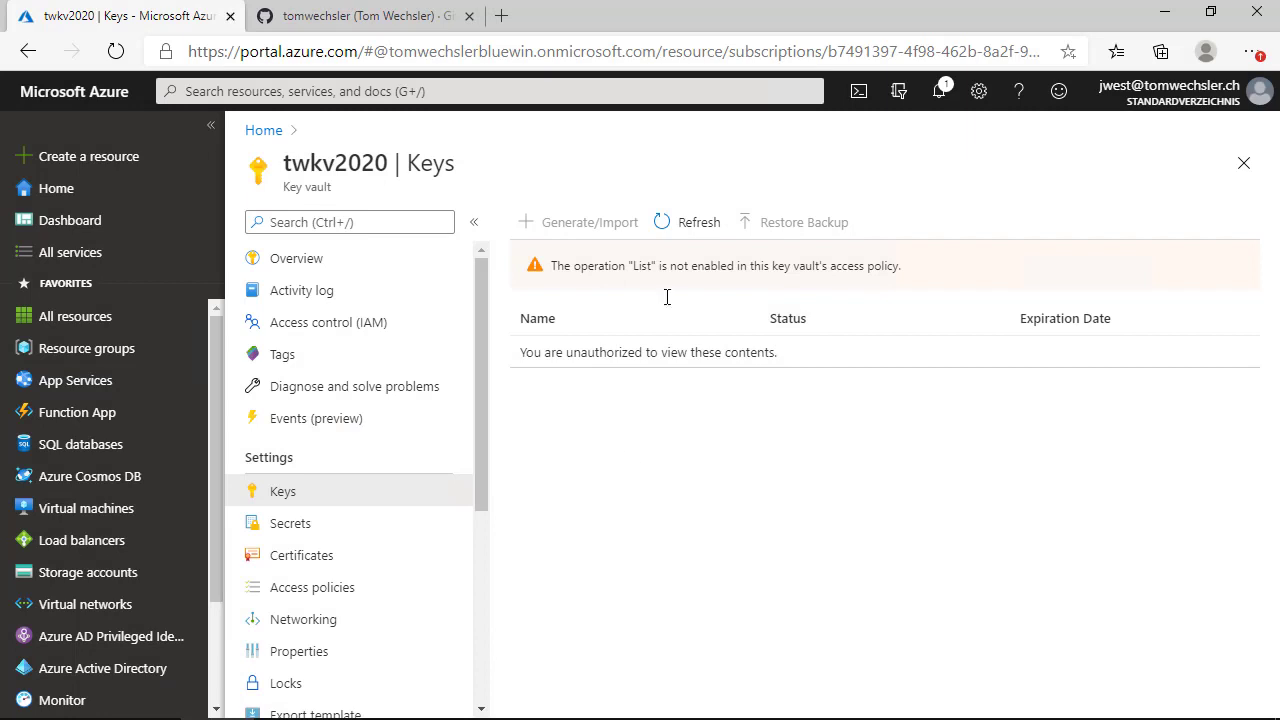
pyautogui.click(697, 223)
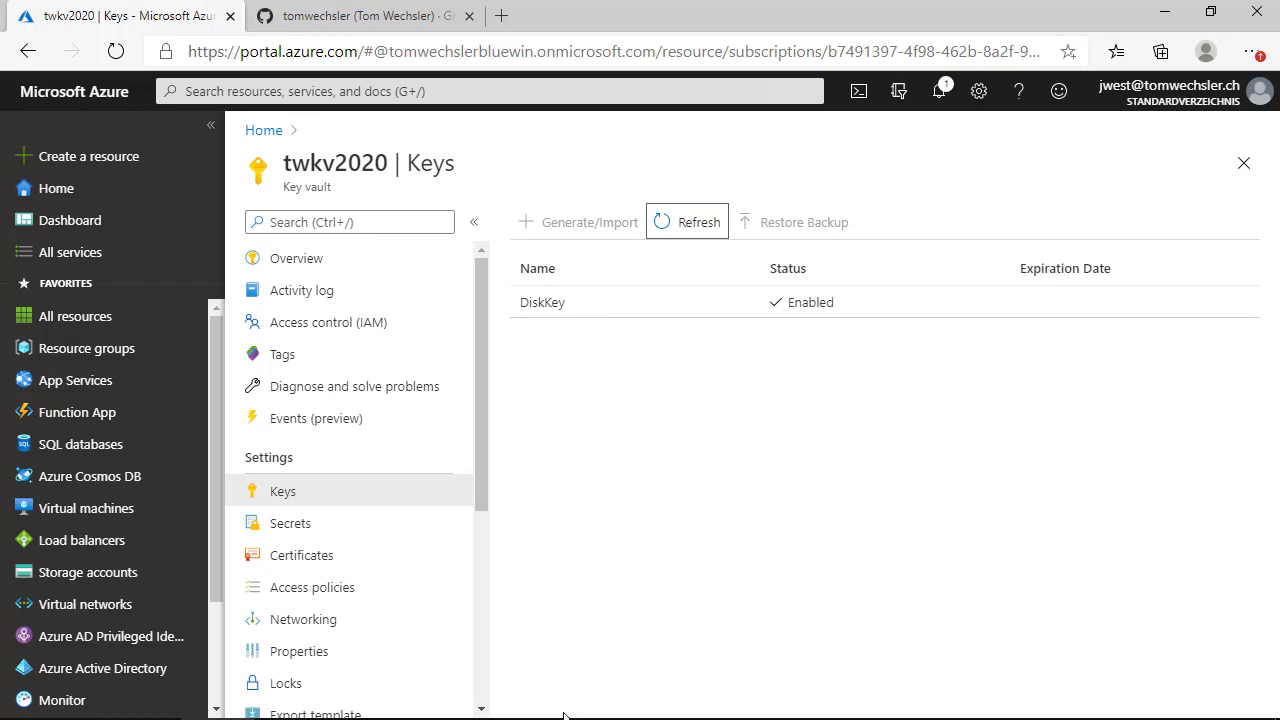
pyautogui.moveTo(608, 712)
pyautogui.click(612, 615)
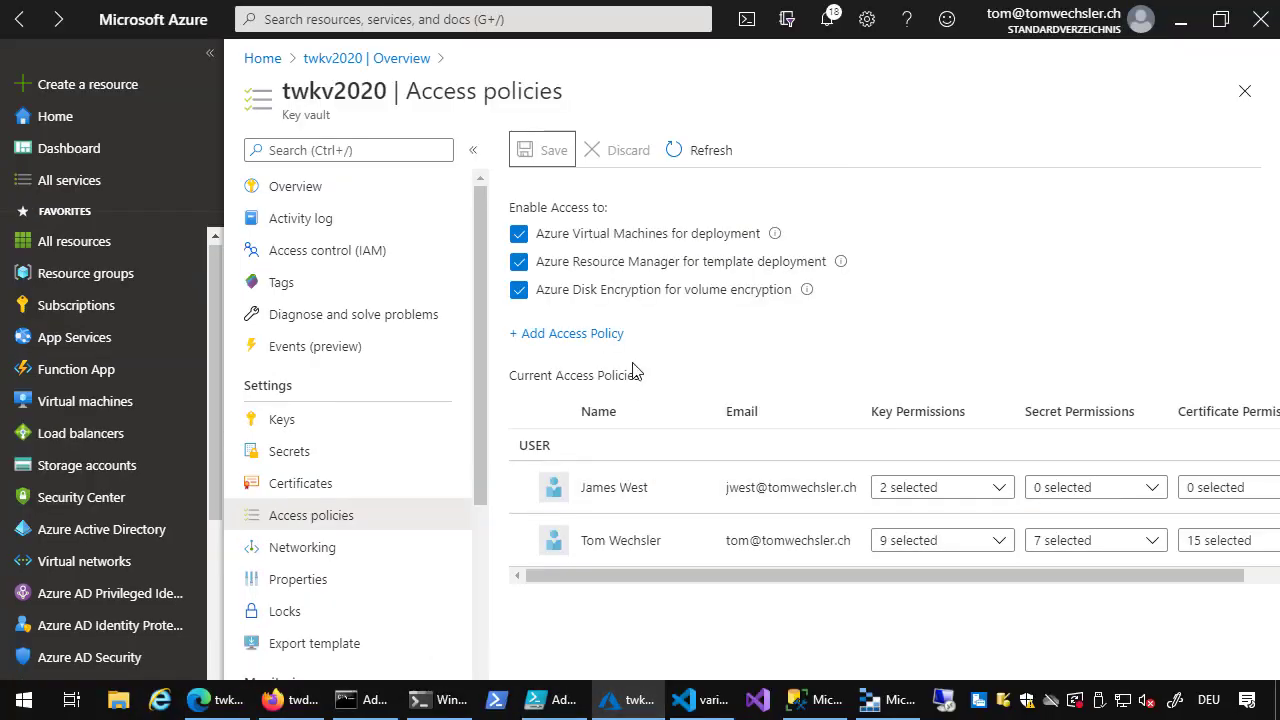